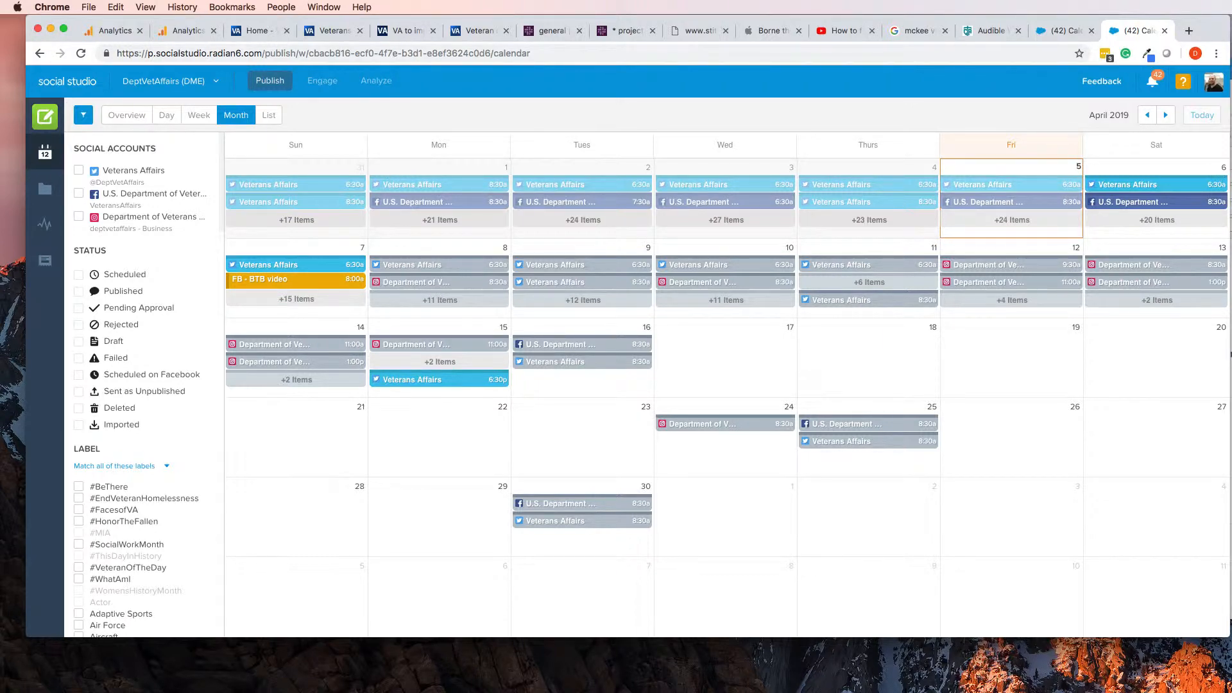
Enlarge the browser window and show the publishing calendar in Week view
drag(1231, 67, 1231, 69)
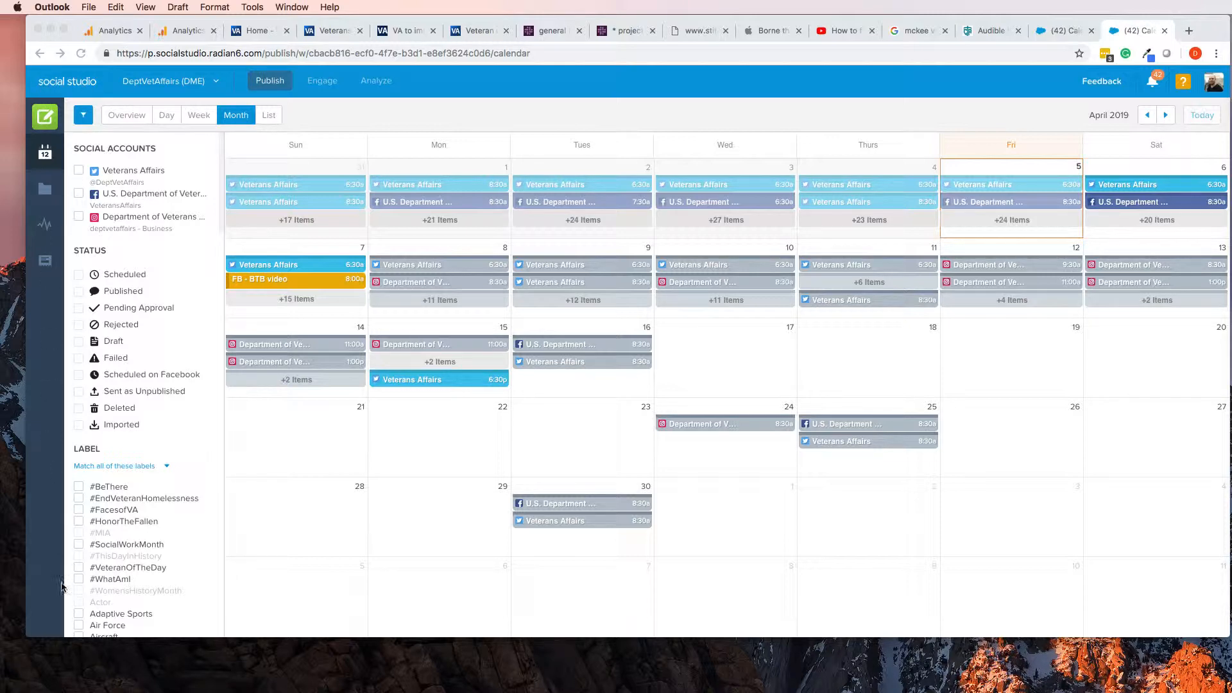
drag(27, 639, 24, 675)
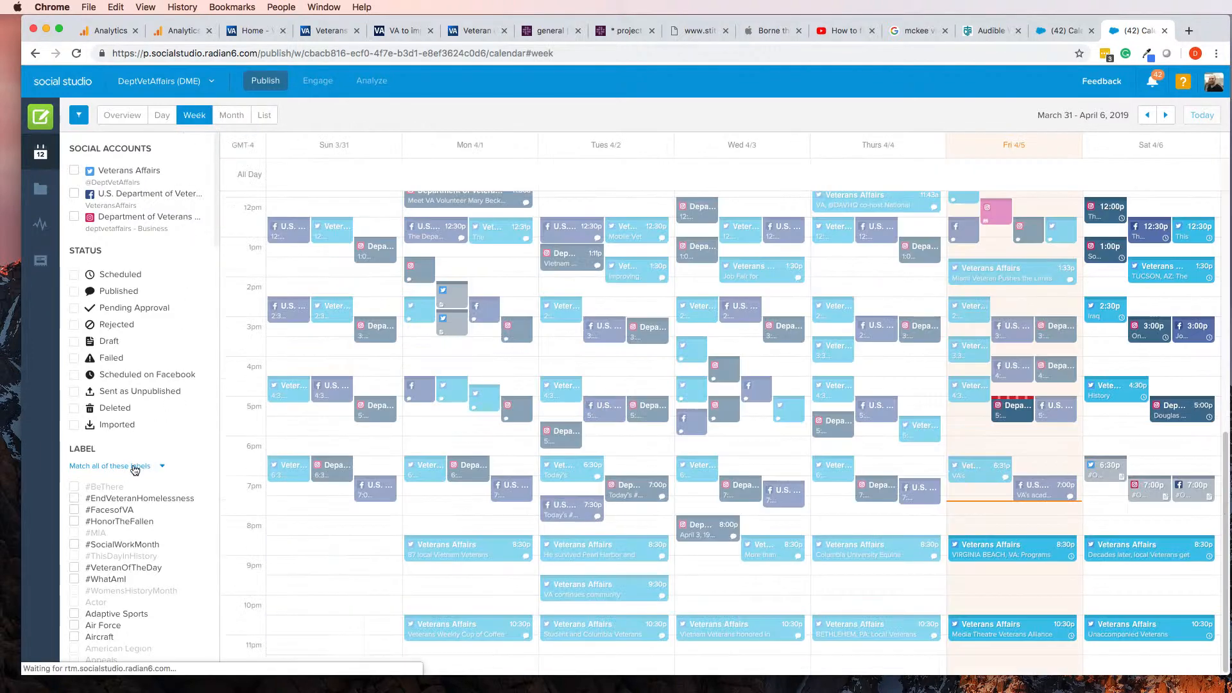
Open the details of the Veterans Affairs tweets published on April 1 at 4:30pm and 4:43pm
scroll(129, 507, down, 3)
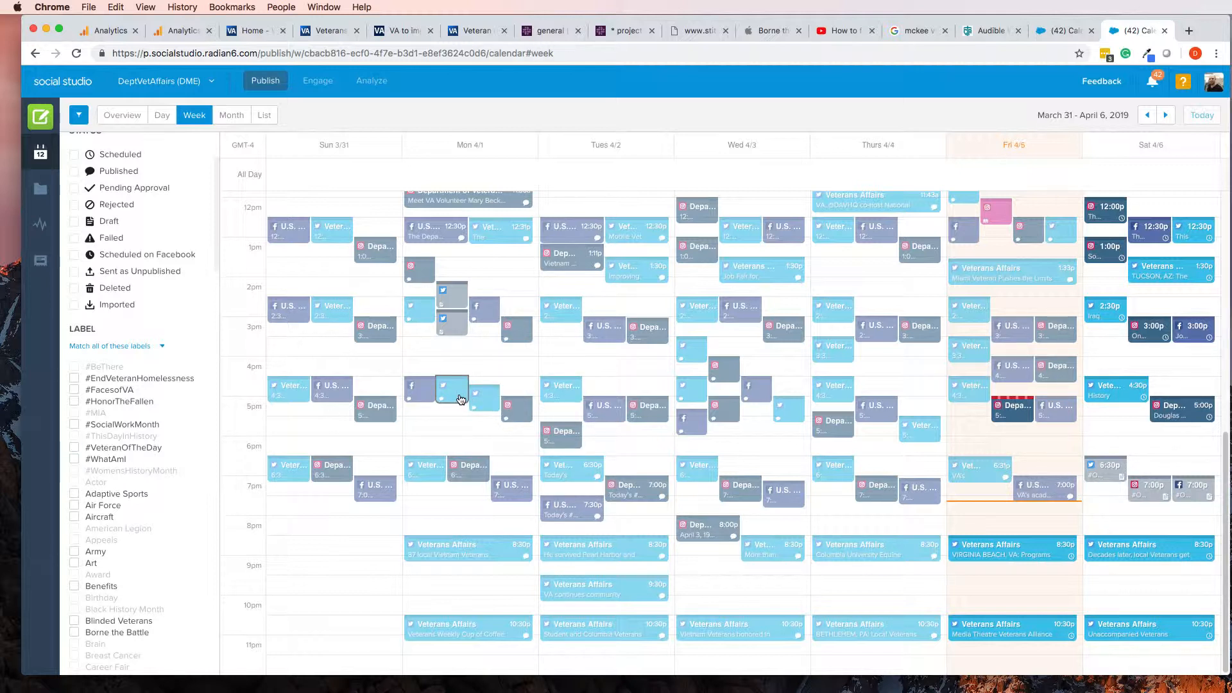
mouse_move(460, 398)
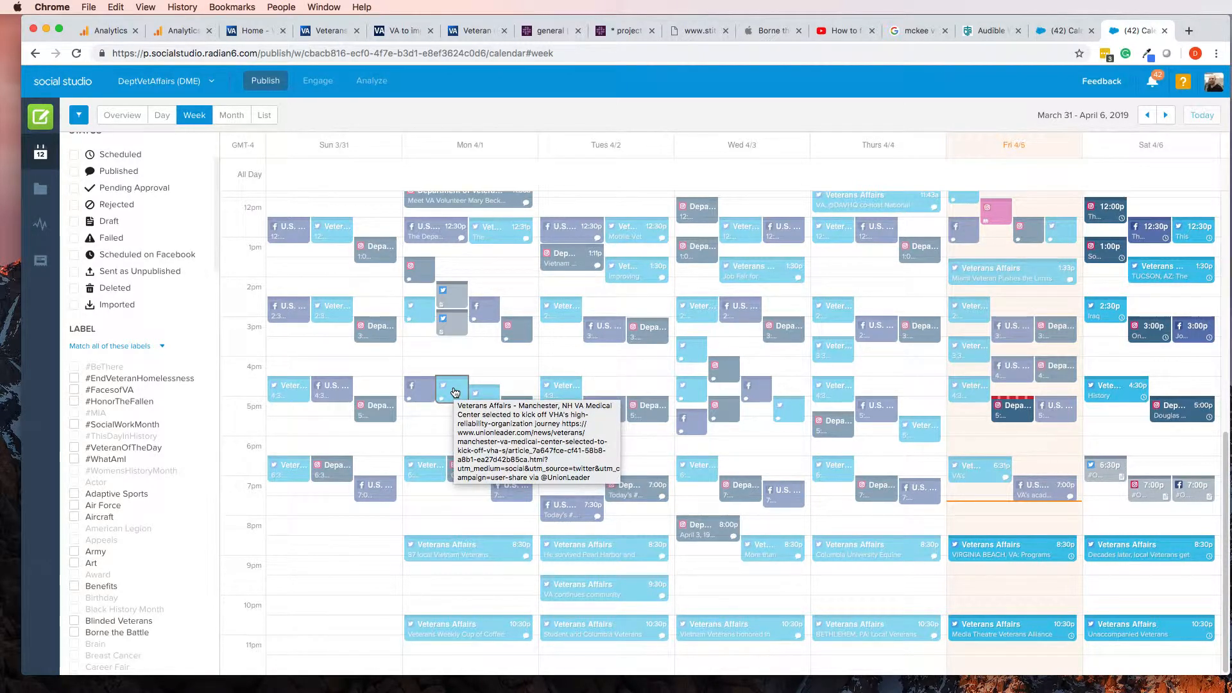
click(455, 393)
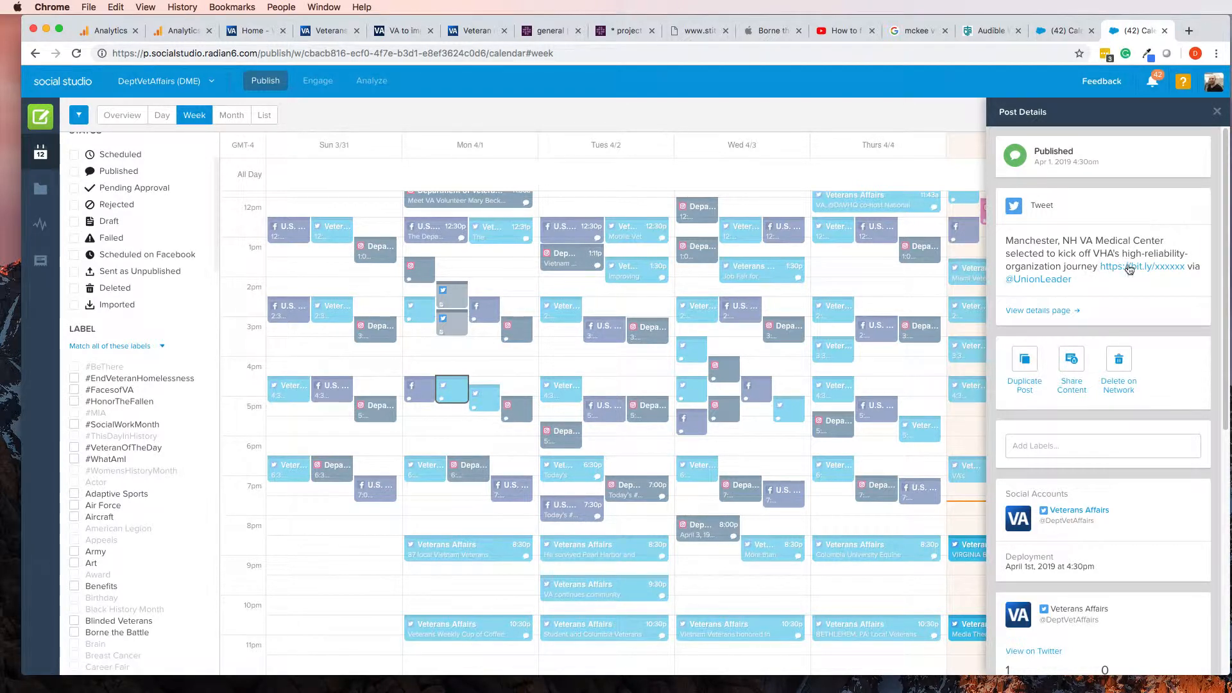
click(492, 403)
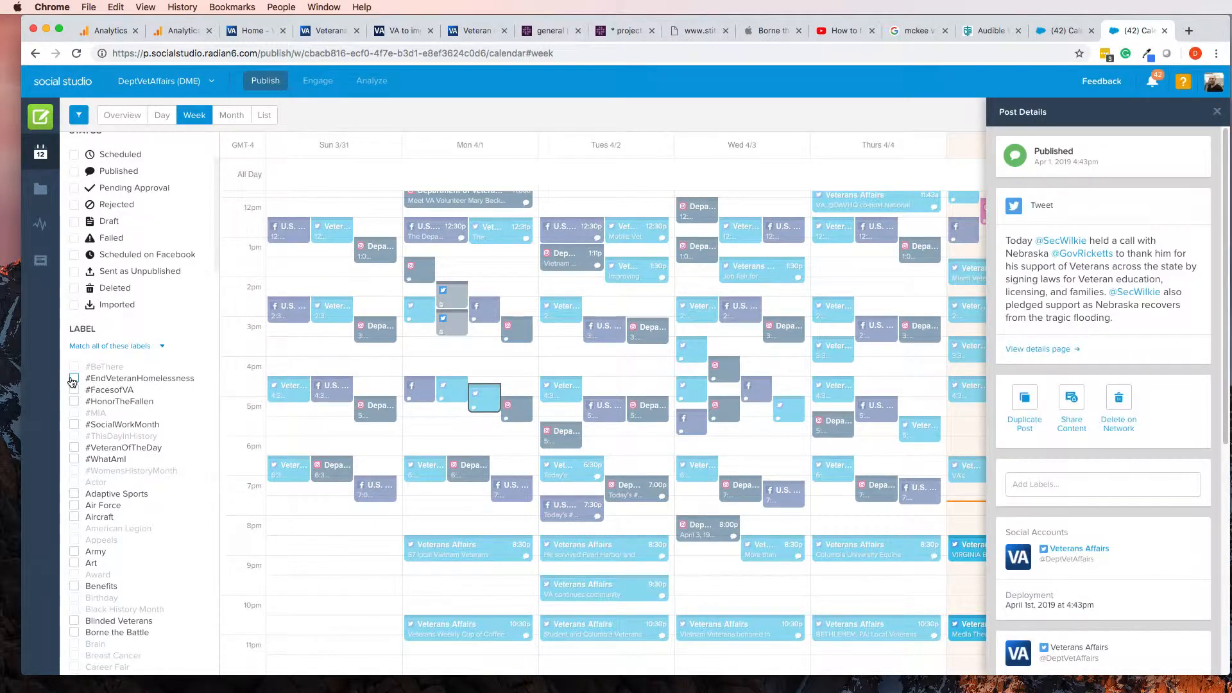
Filter the week by the Adaptive Sports label and open the details of Friday's 3:00pm Instagram post
click(75, 493)
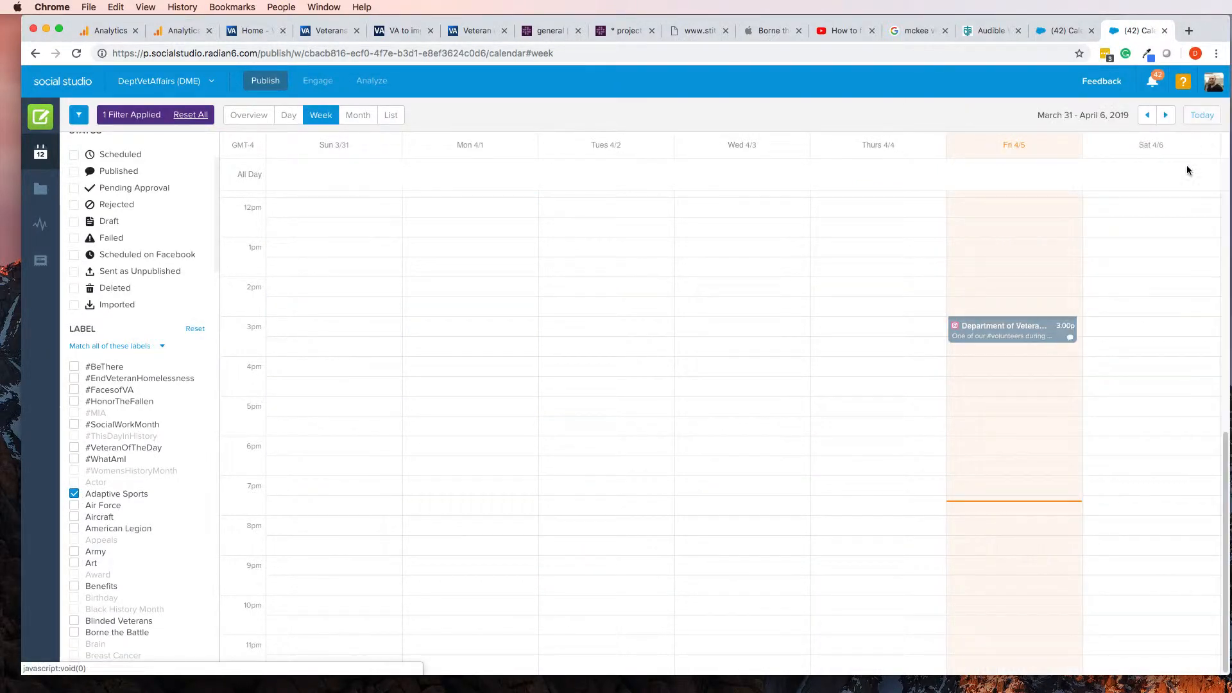
click(1217, 111)
click(1009, 341)
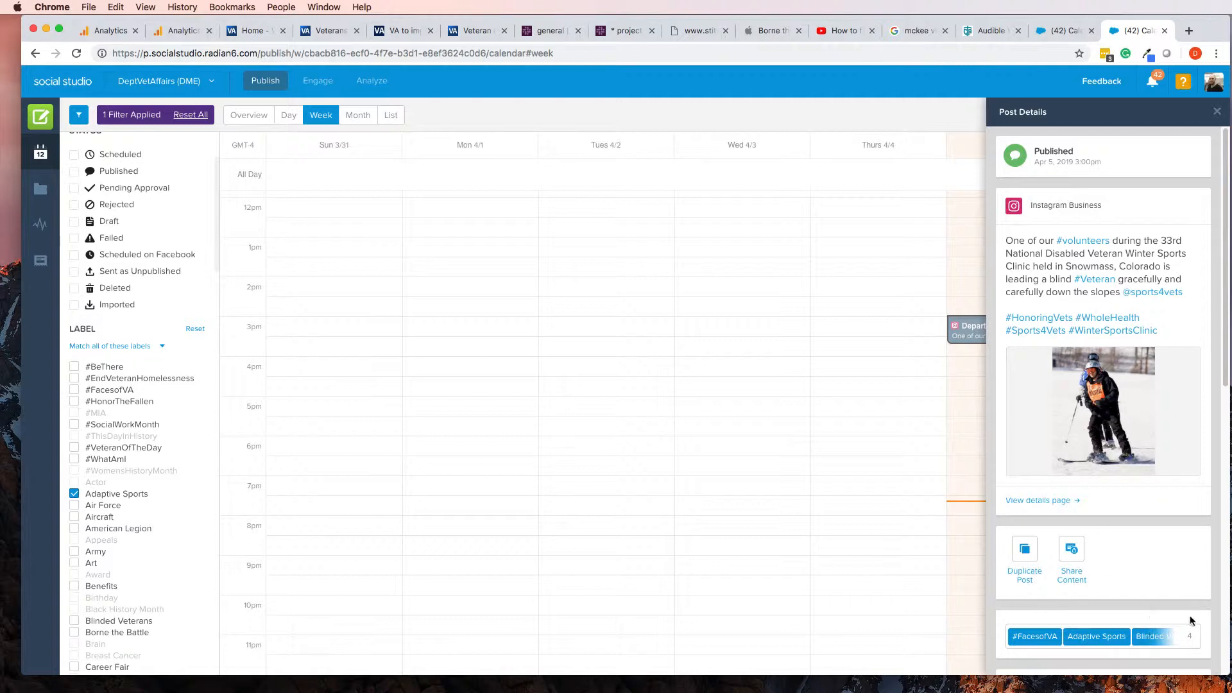
Examine the labels assigned to the Instagram post and the available label choices, and close the post details
click(1195, 639)
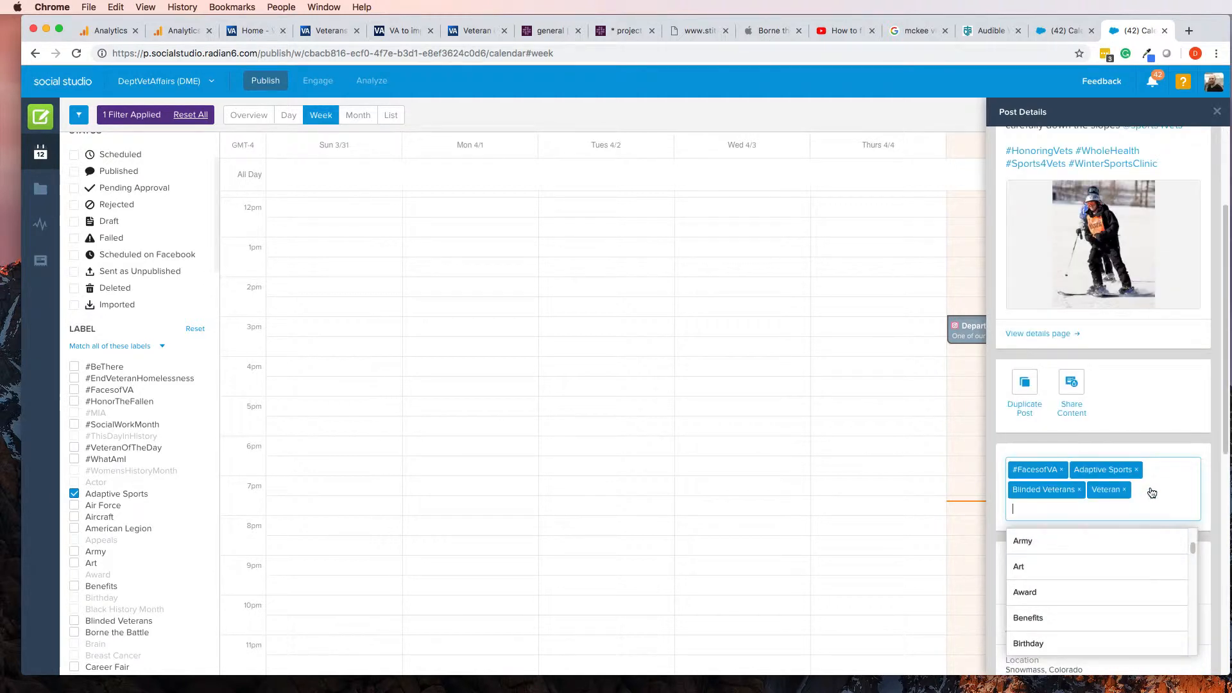
click(1158, 442)
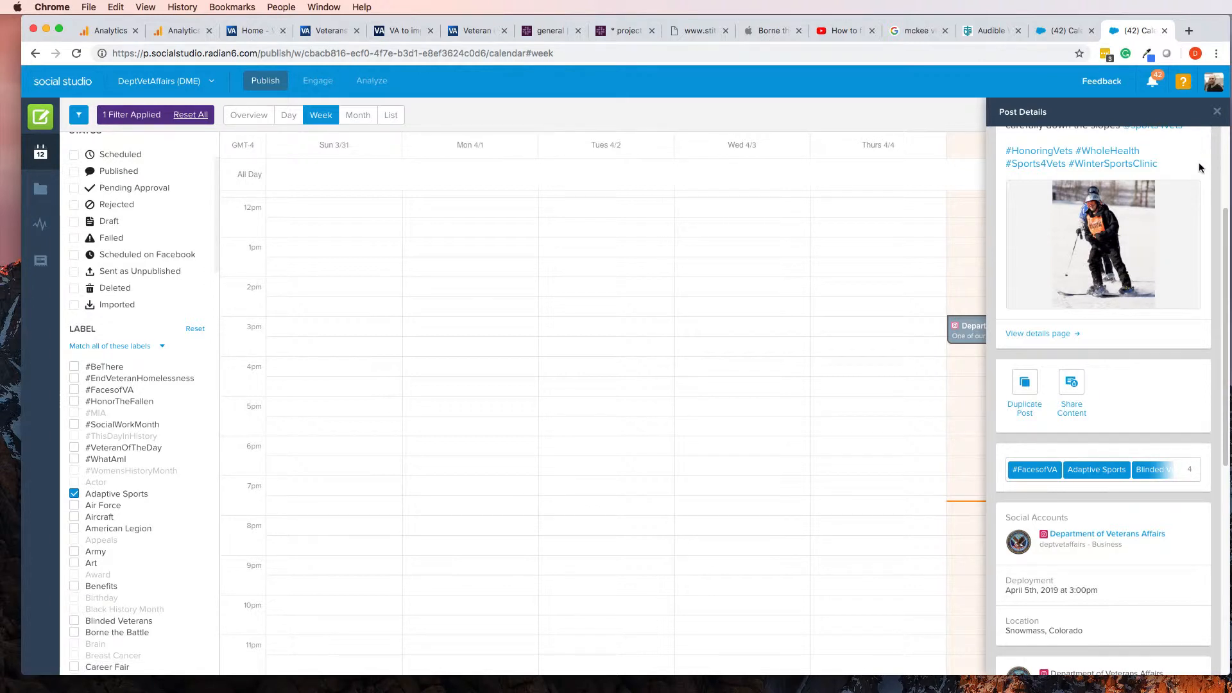
click(1190, 478)
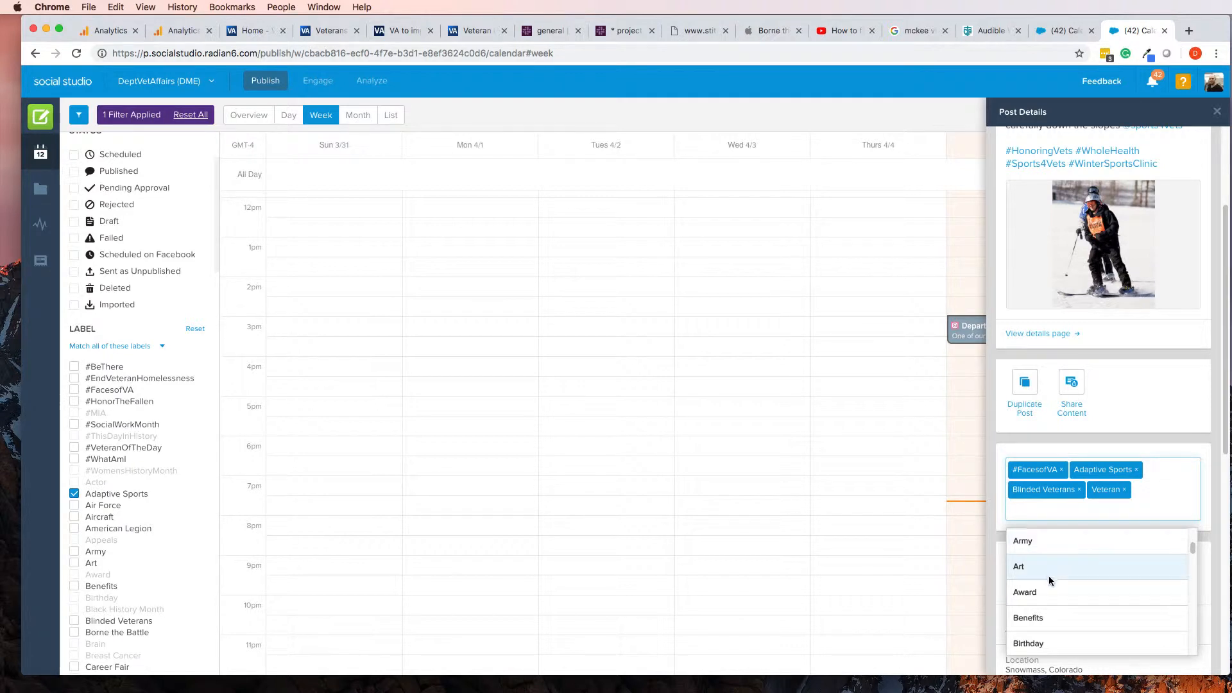
scroll(1054, 604, down, 4)
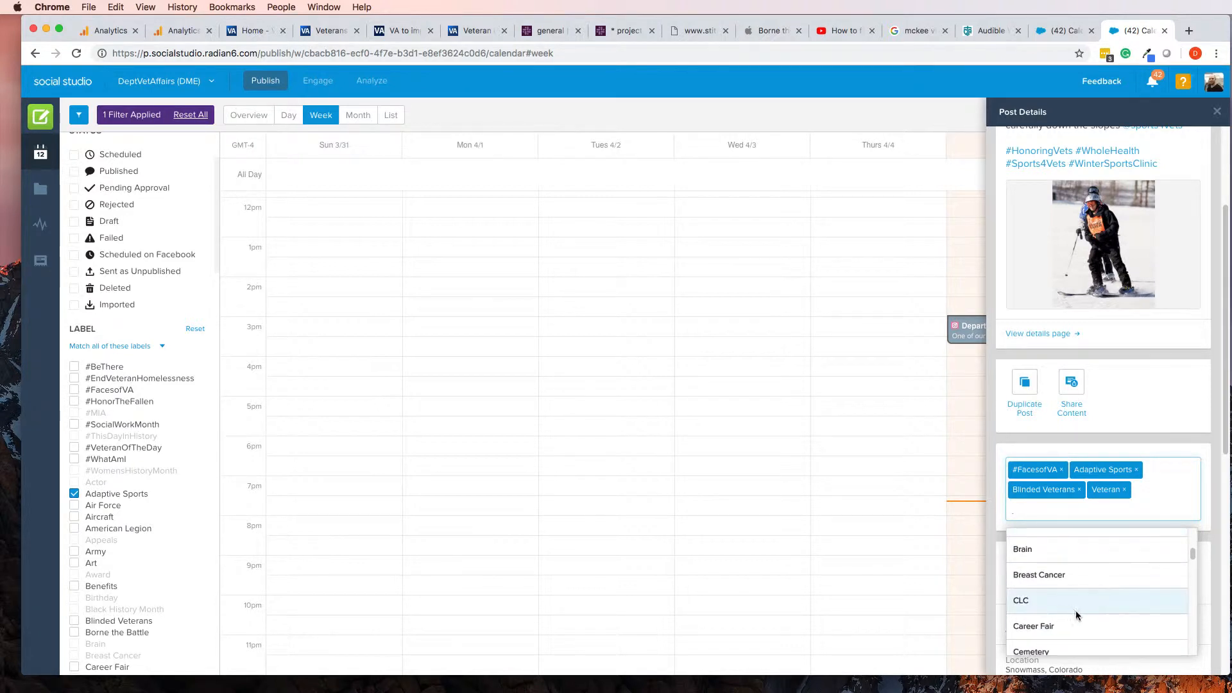
click(1166, 440)
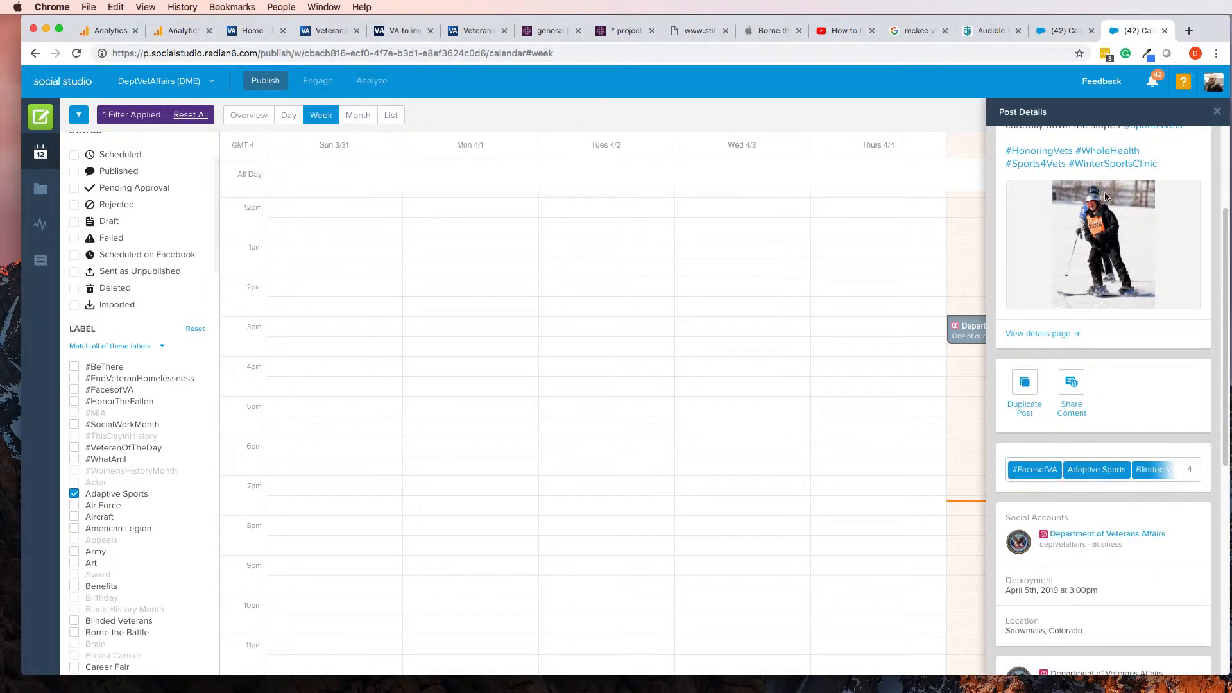
click(1214, 115)
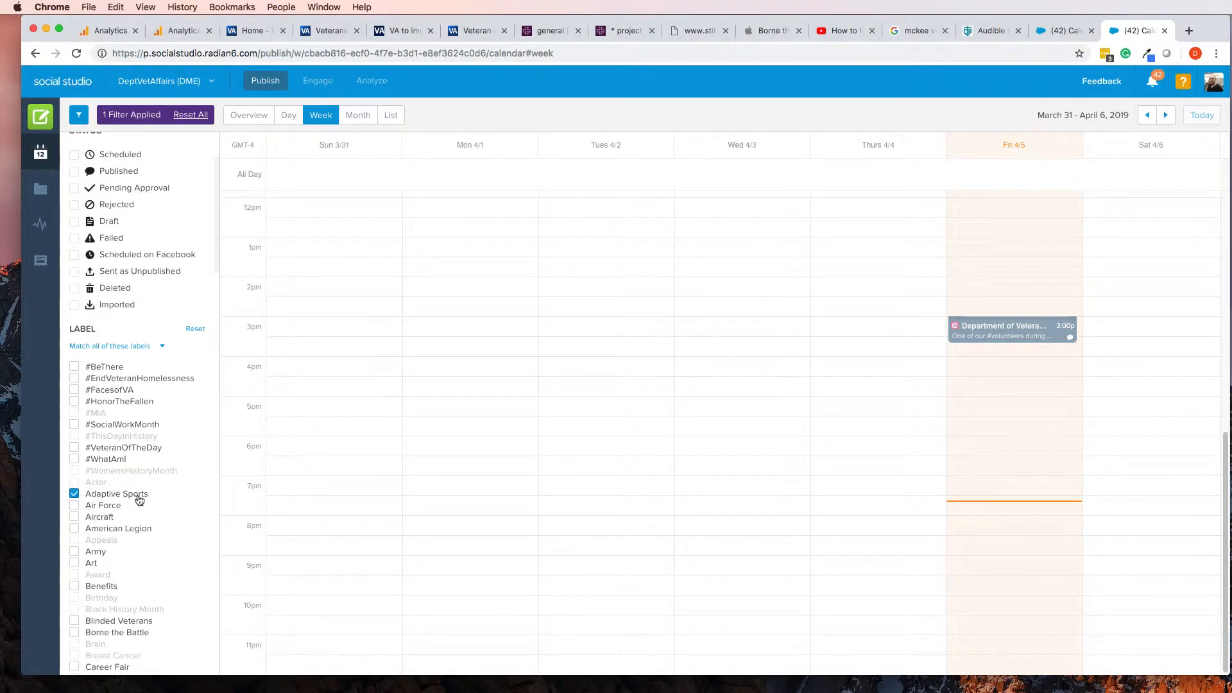
Check the whole filtered week for Adaptive Sports posts, and reset all filters
scroll(922, 404, up, 8)
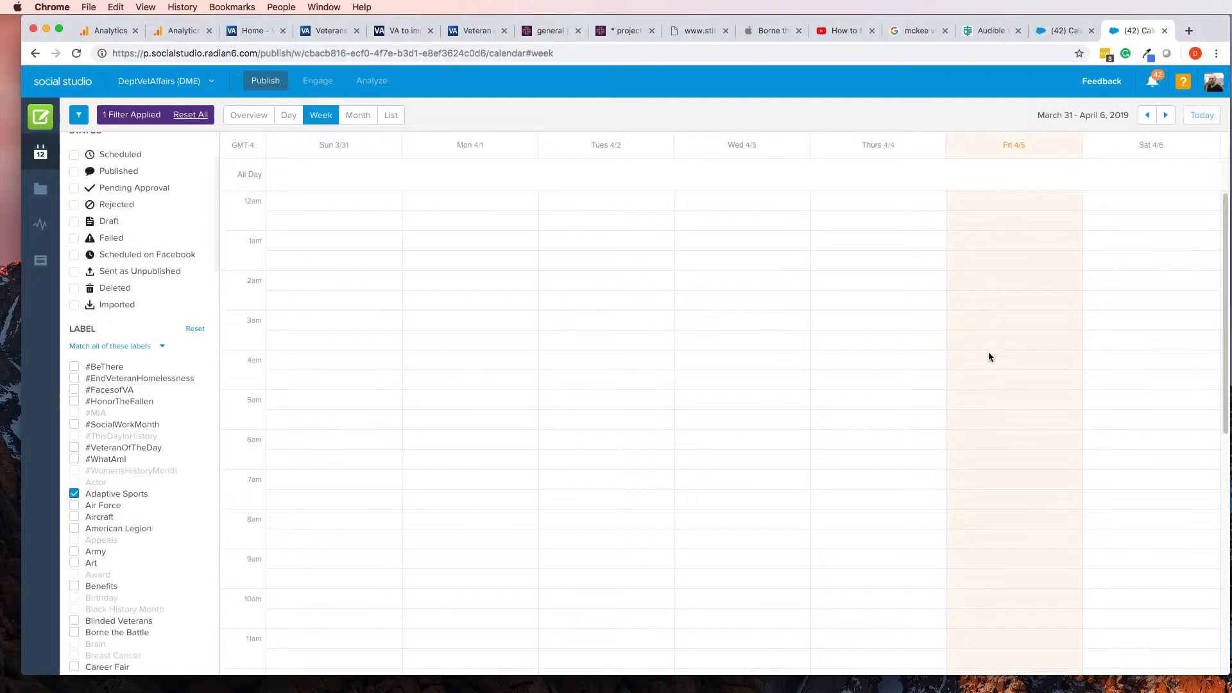
scroll(989, 358, down, 8)
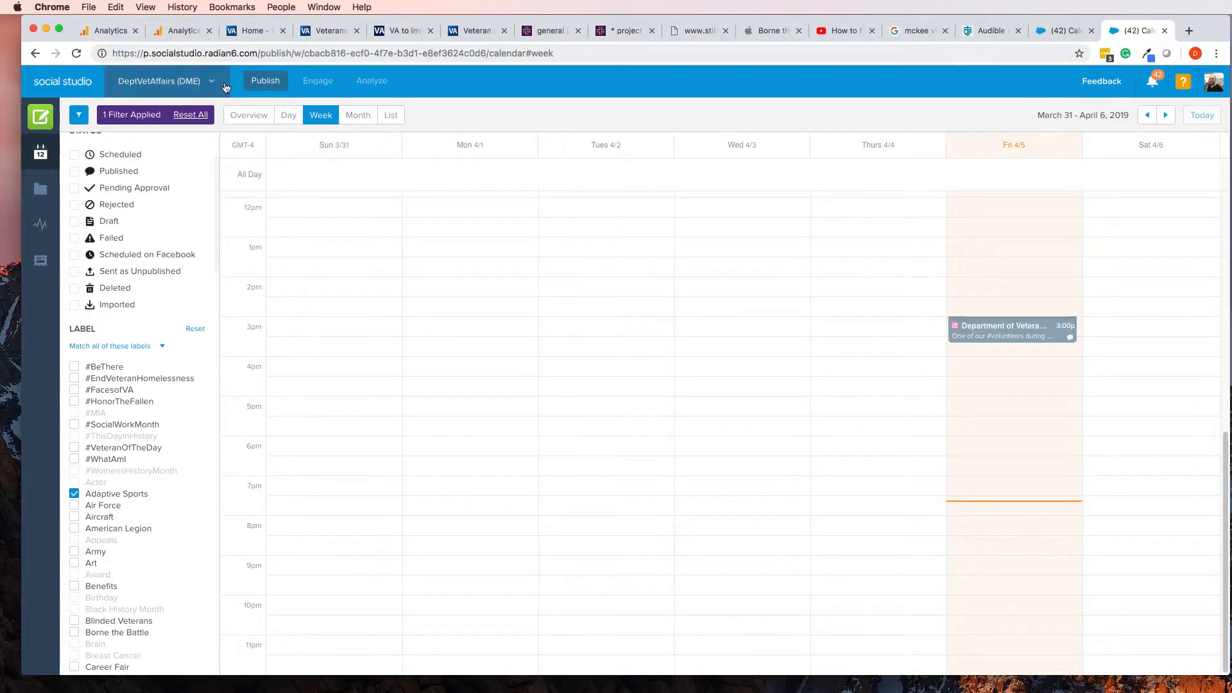
click(189, 114)
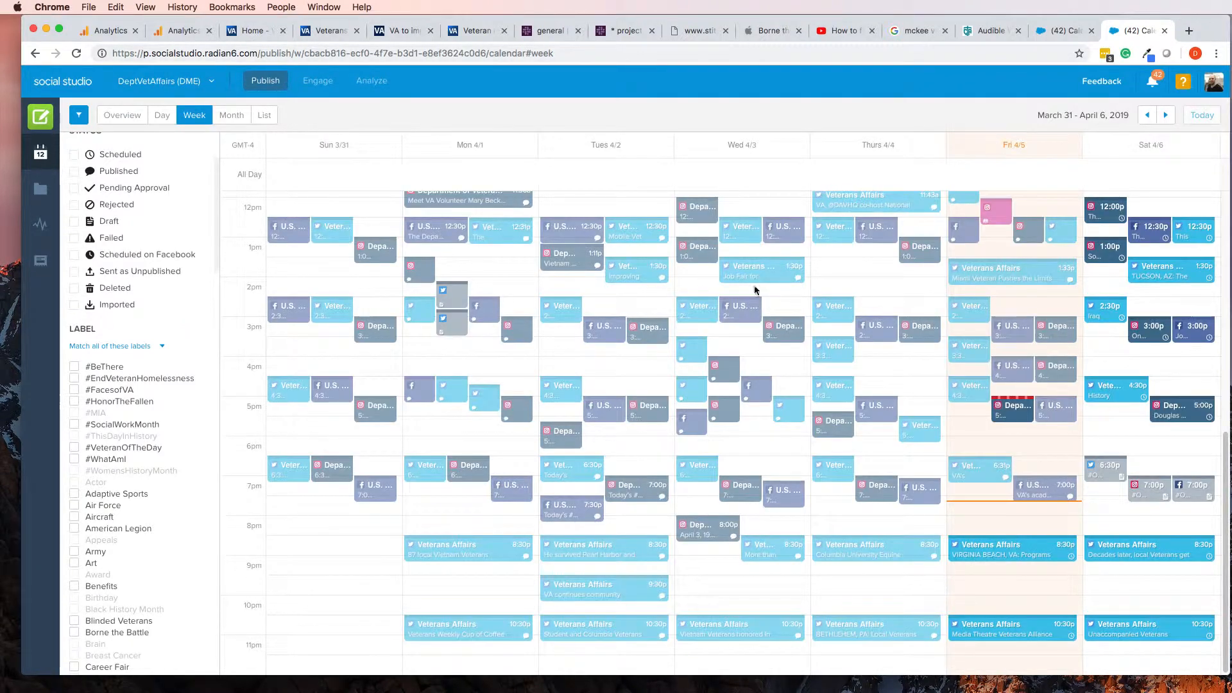
Look through the week's posts across all hours and the complete list of label filters
scroll(983, 327, up, 3)
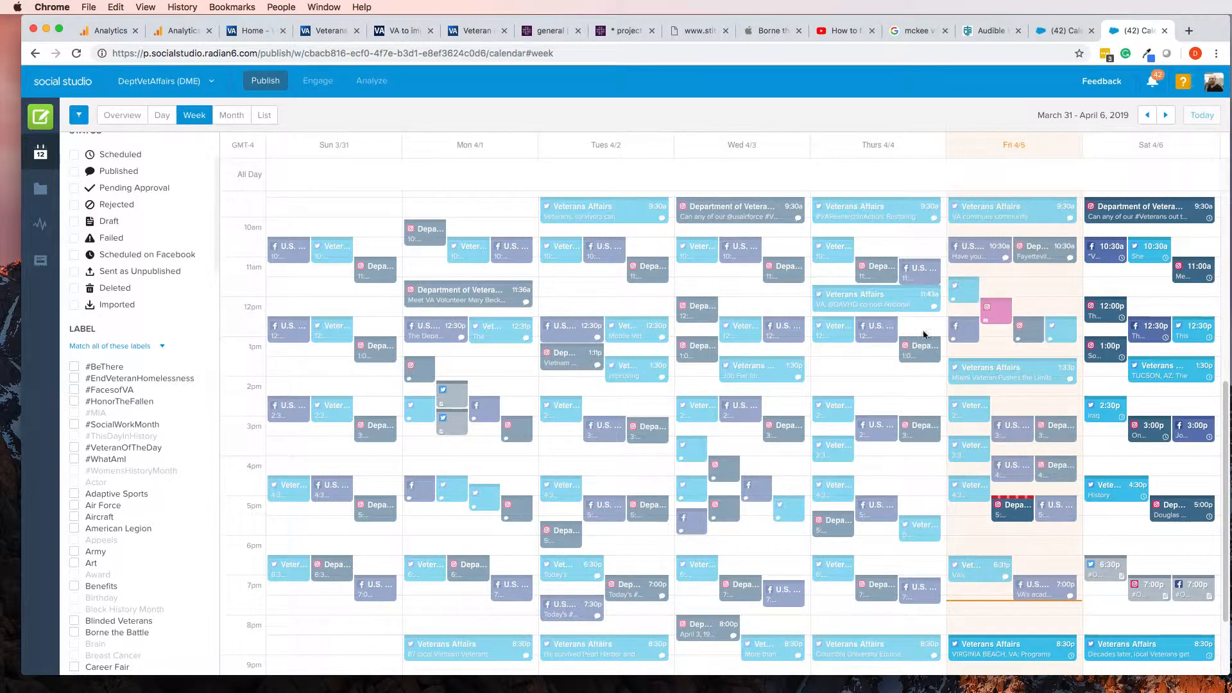
scroll(879, 355, up, 3)
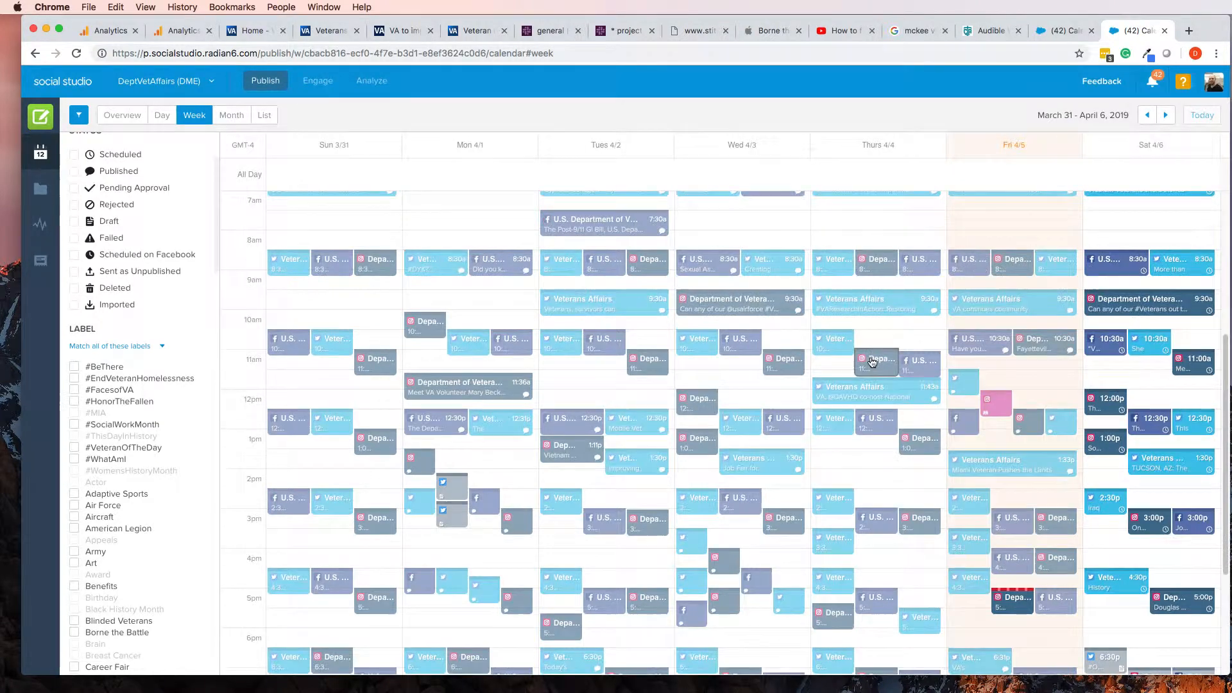
scroll(872, 363, down, 6)
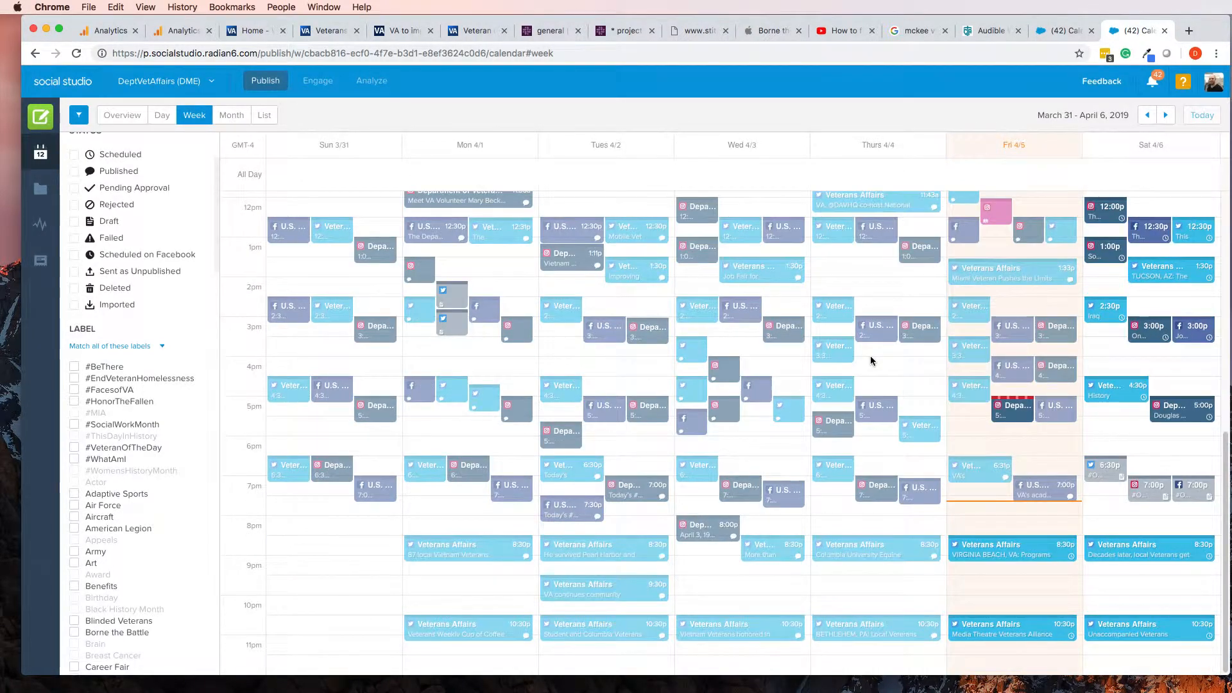
scroll(871, 361, up, 6)
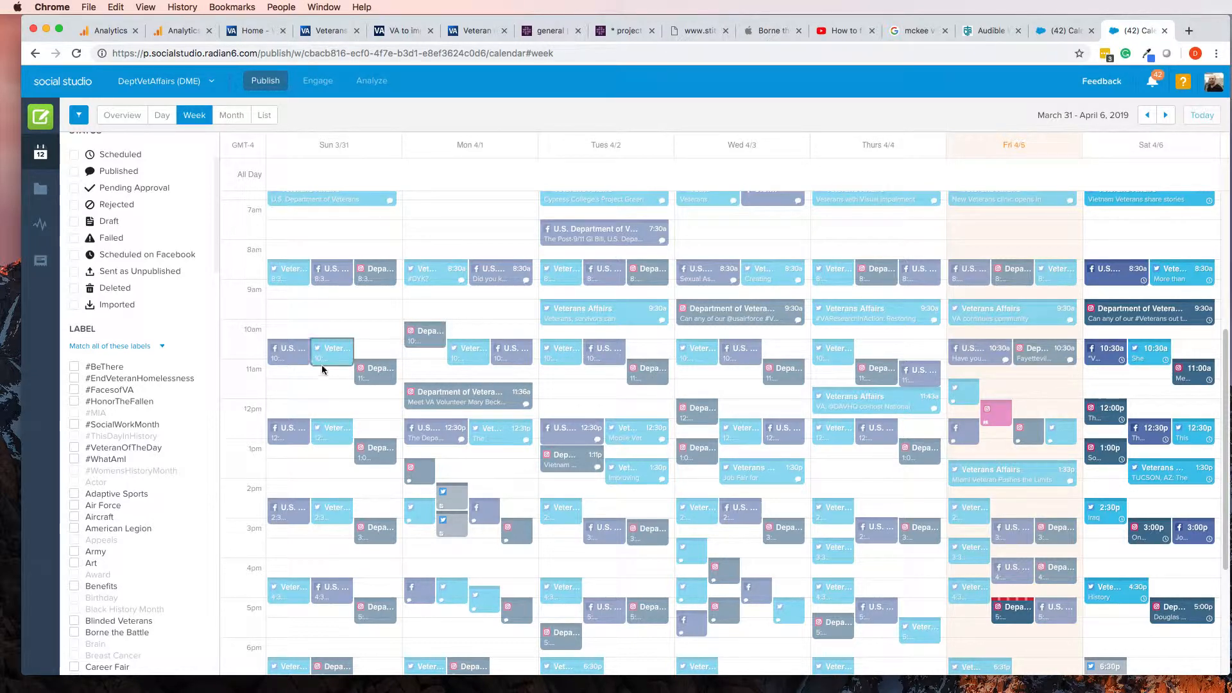
scroll(131, 391, down, 10)
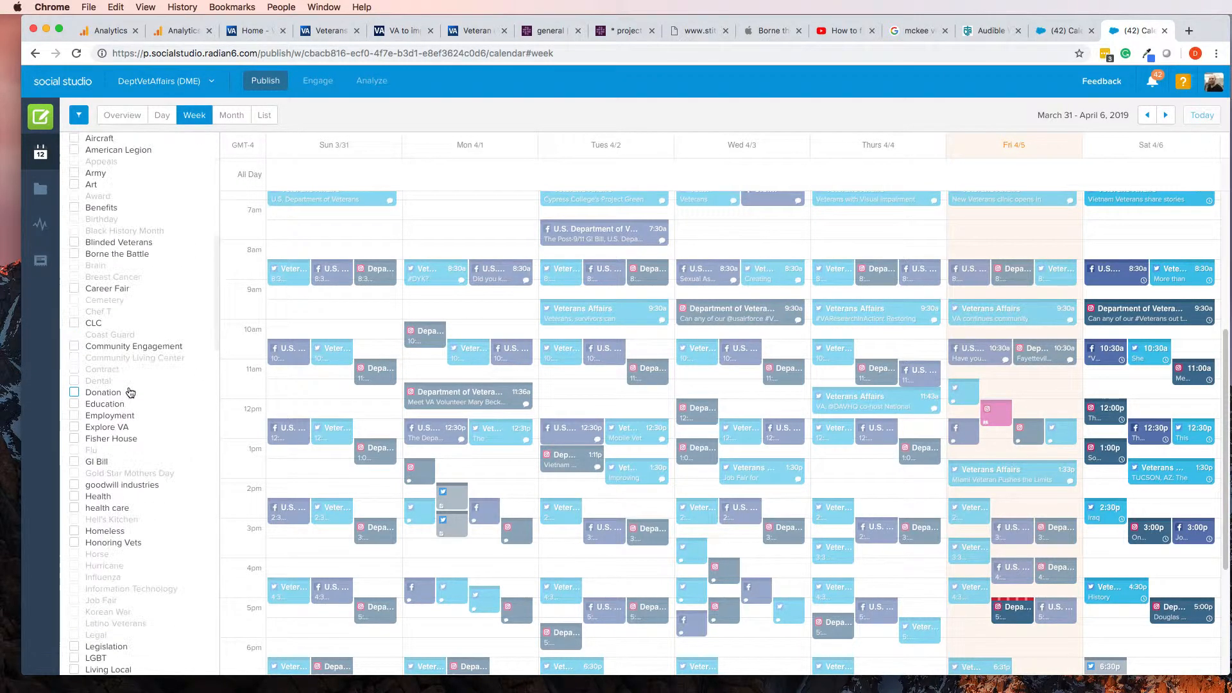
scroll(131, 392, down, 2)
scroll(130, 391, up, 2)
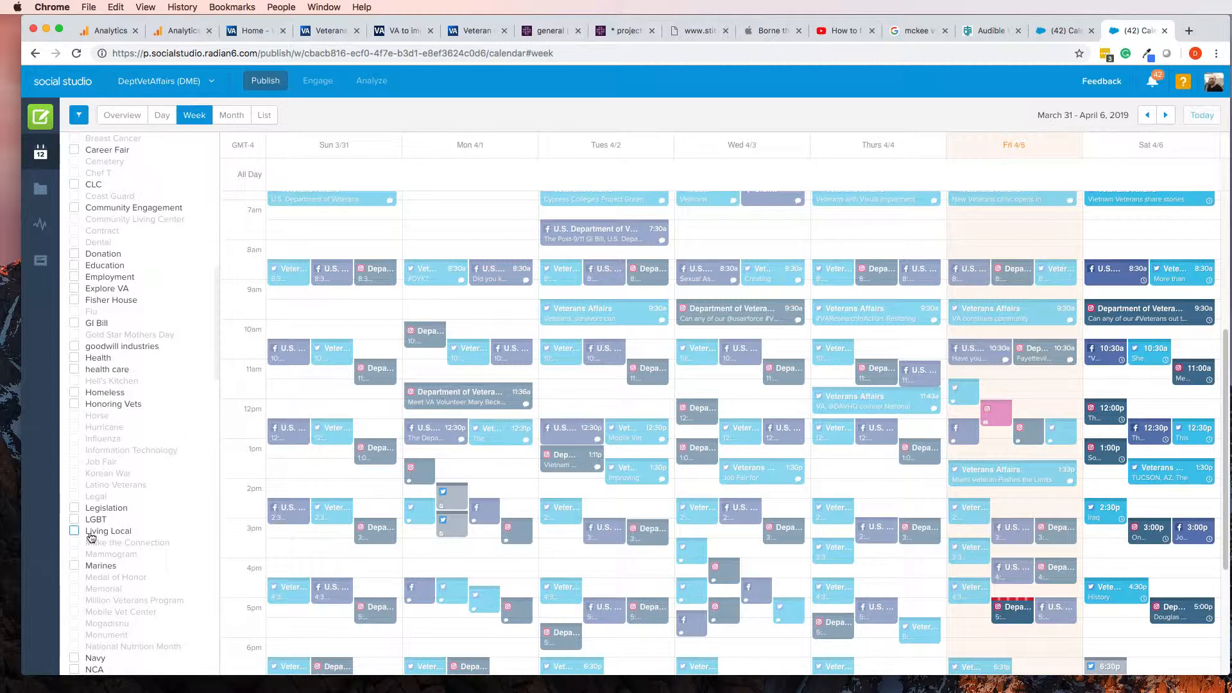
scroll(121, 530, down, 3)
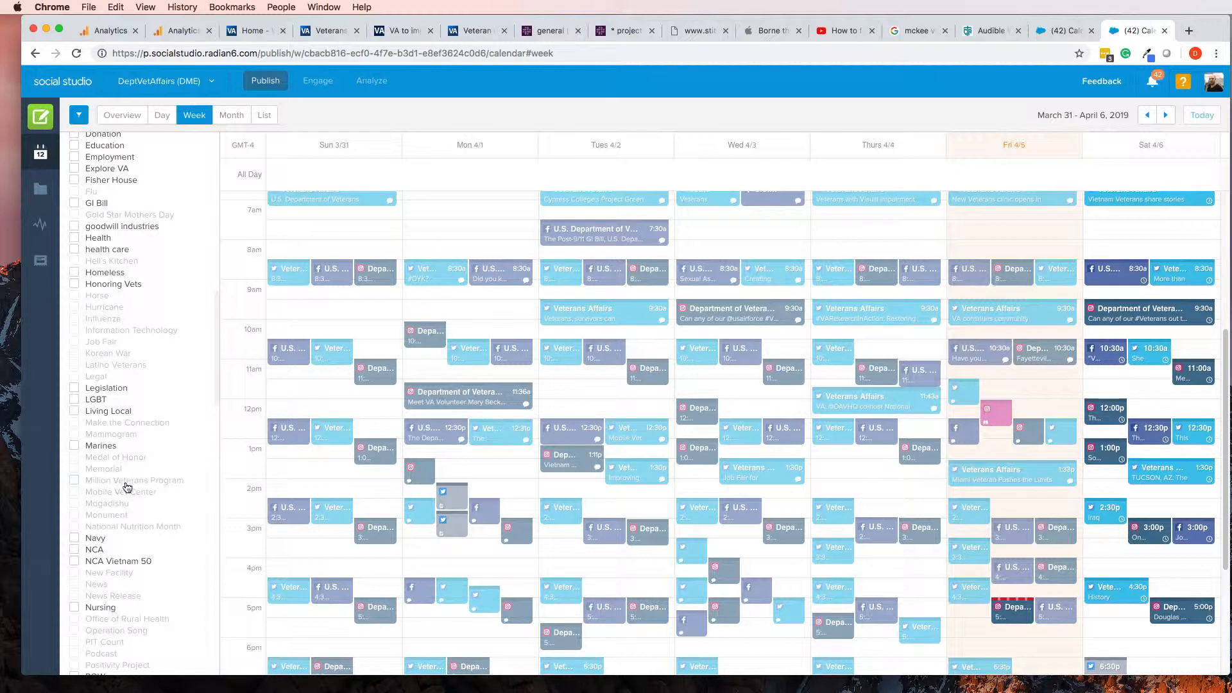
scroll(172, 536, down, 3)
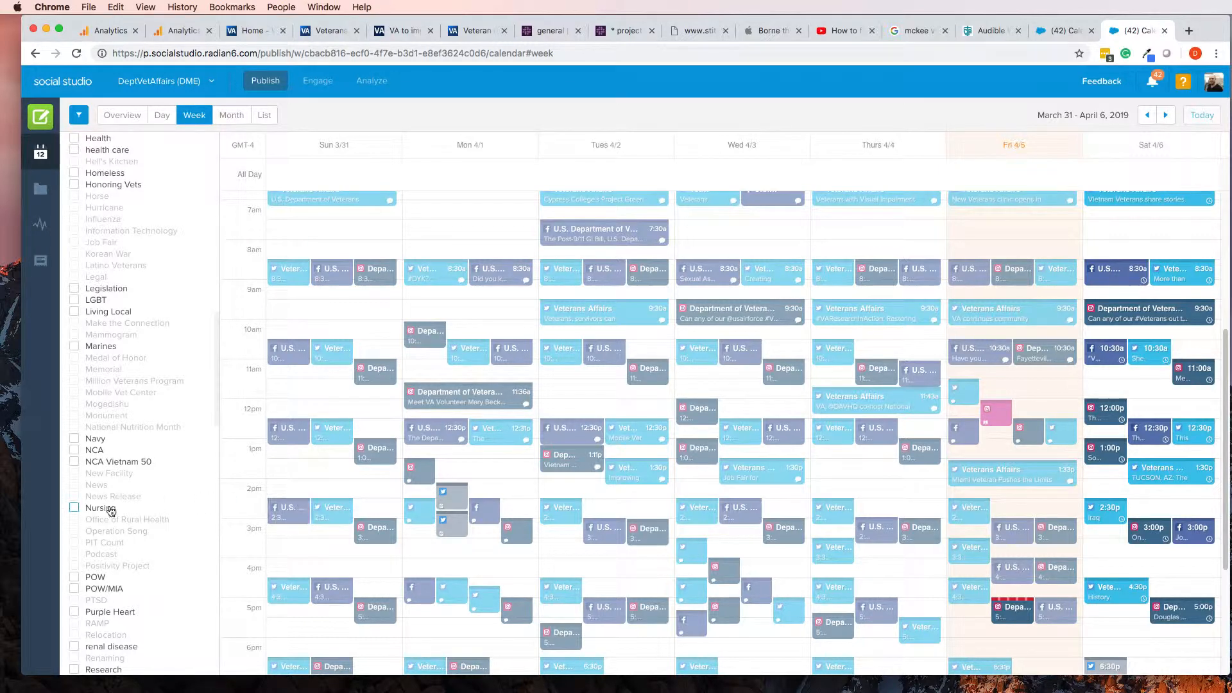
scroll(121, 501, up, 10)
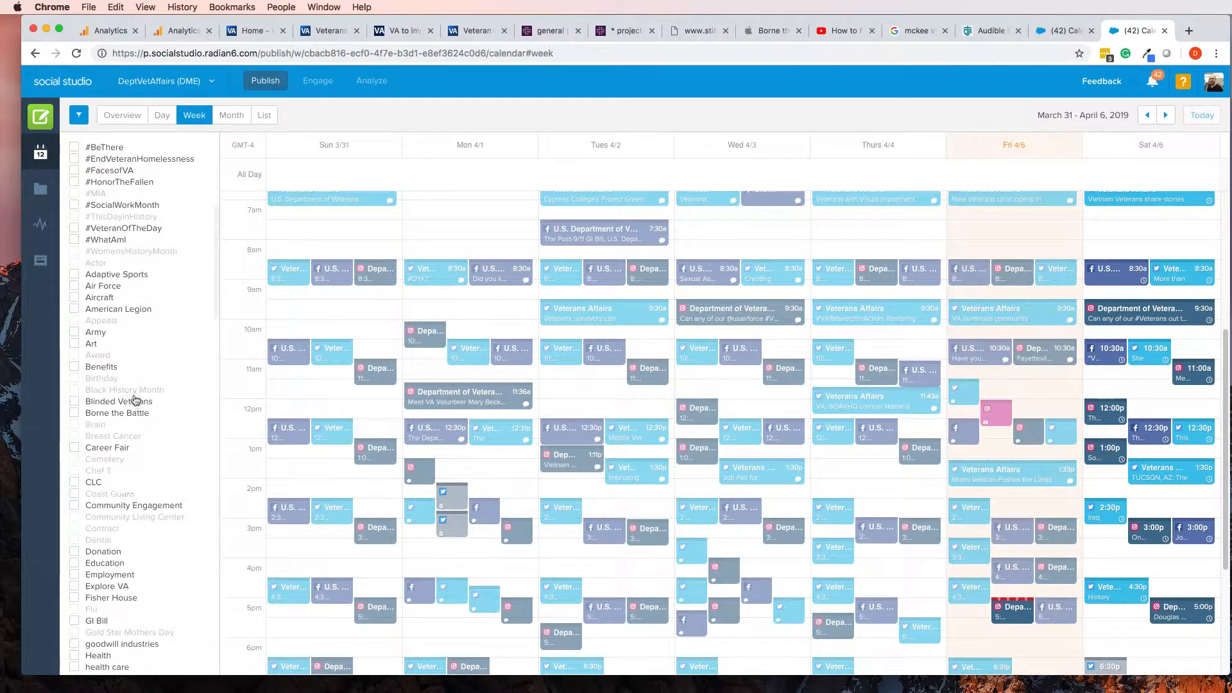
scroll(135, 192, up, 2)
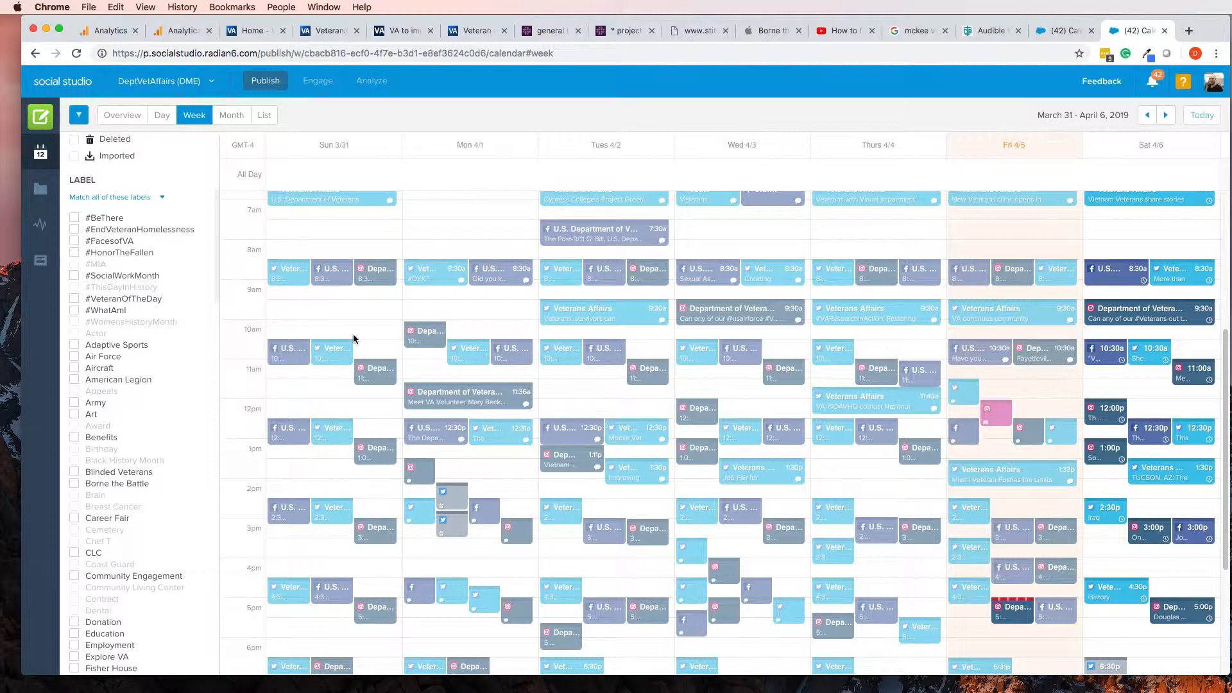
Open the Facebook Posts report from the Performance page and review the posts' reach, likes, shares and comments
click(41, 225)
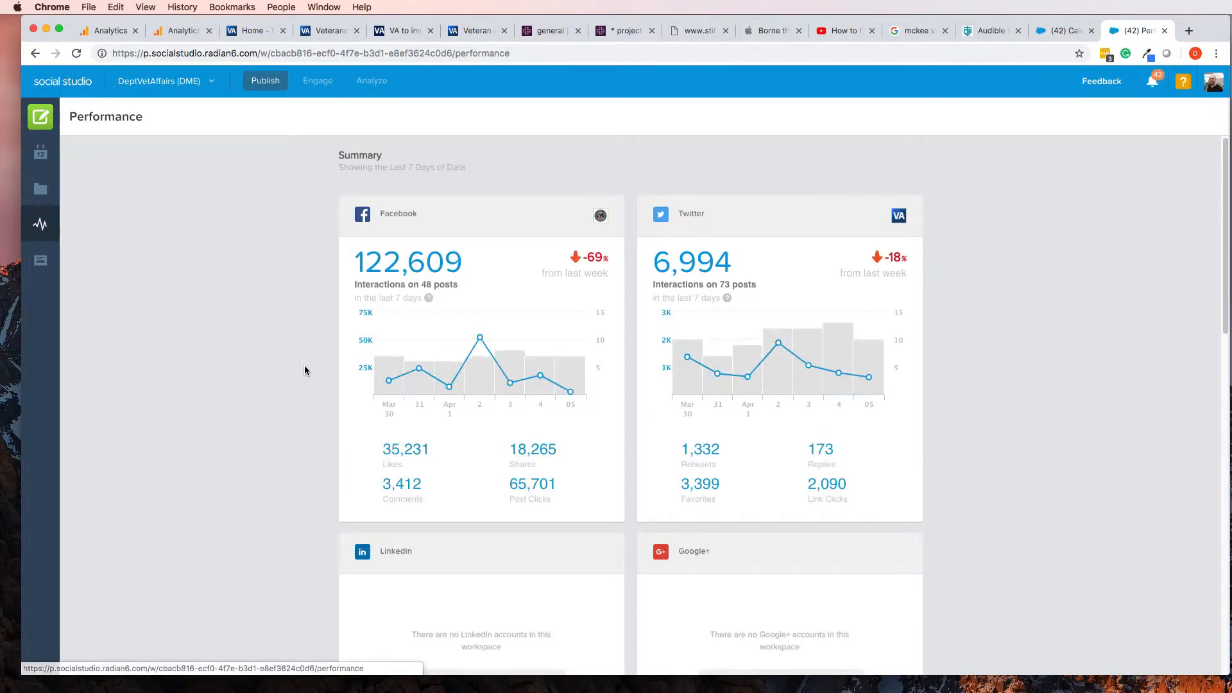
scroll(287, 395, down, 15)
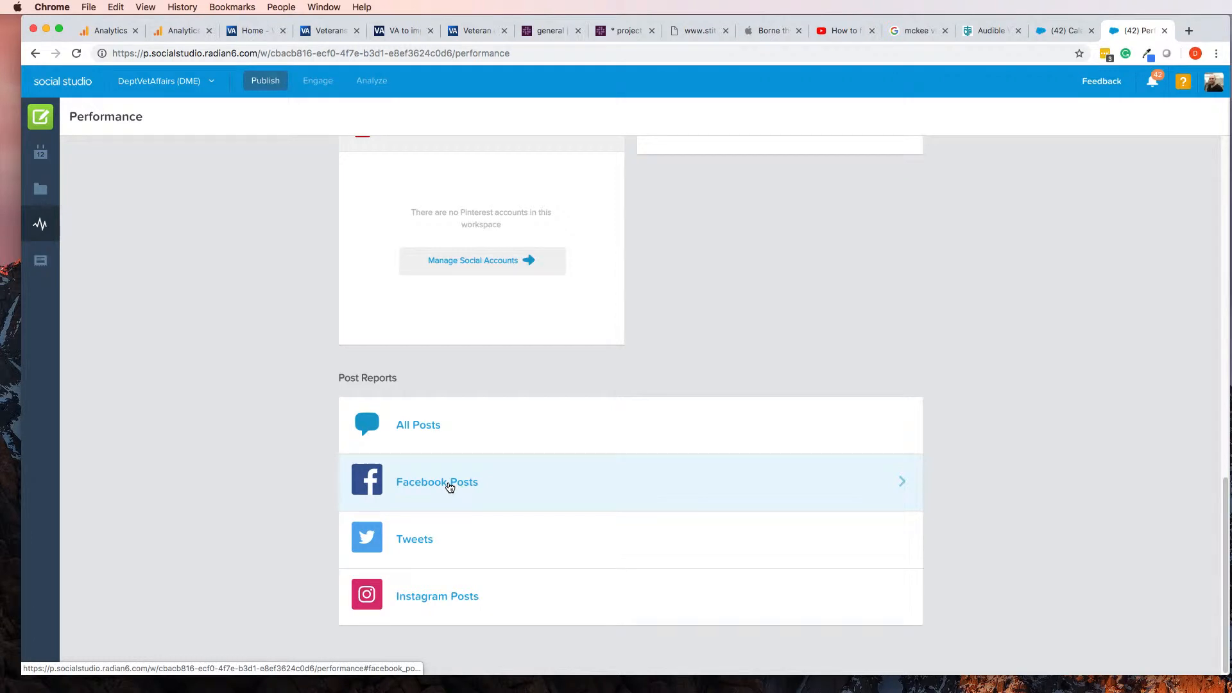
click(449, 486)
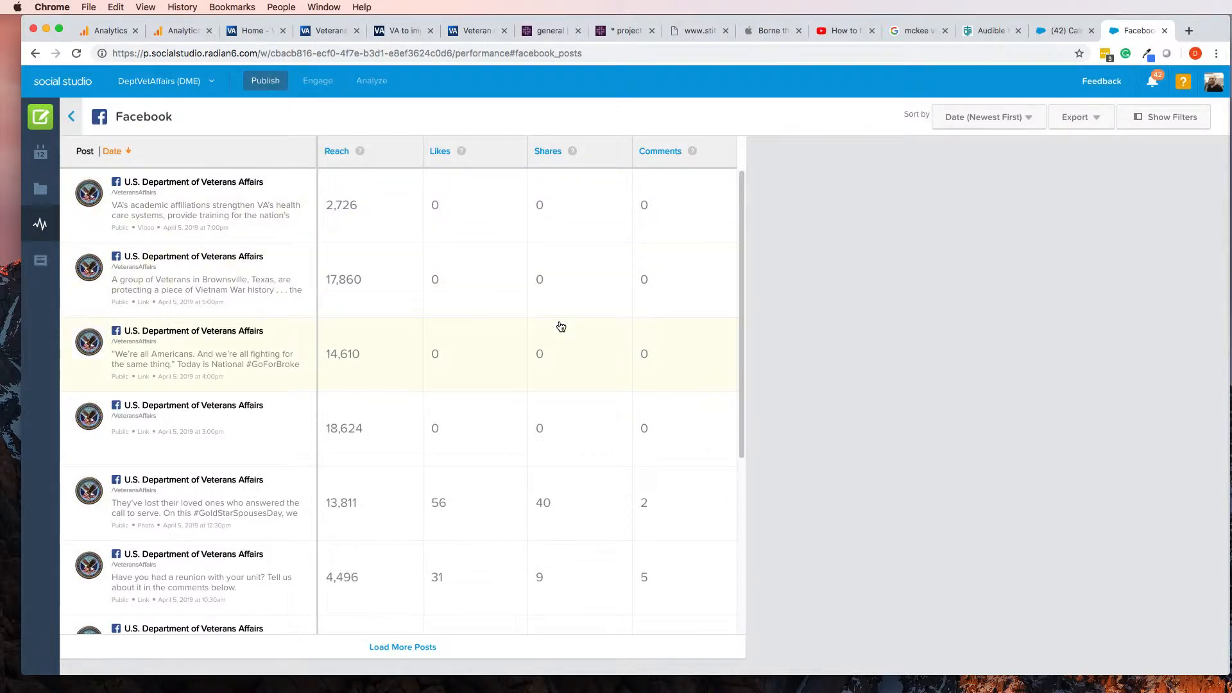
scroll(561, 328, down, 5)
scroll(473, 488, up, 5)
scroll(369, 276, down, 5)
scroll(371, 282, up, 5)
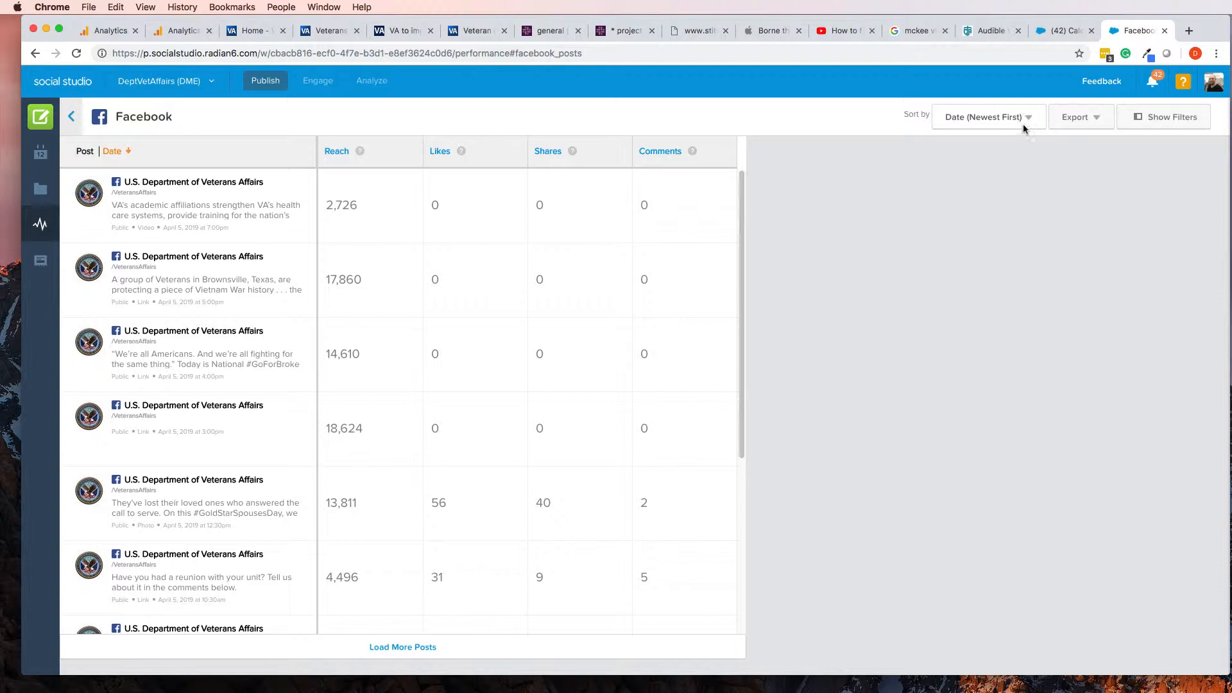
scroll(607, 418, down, 5)
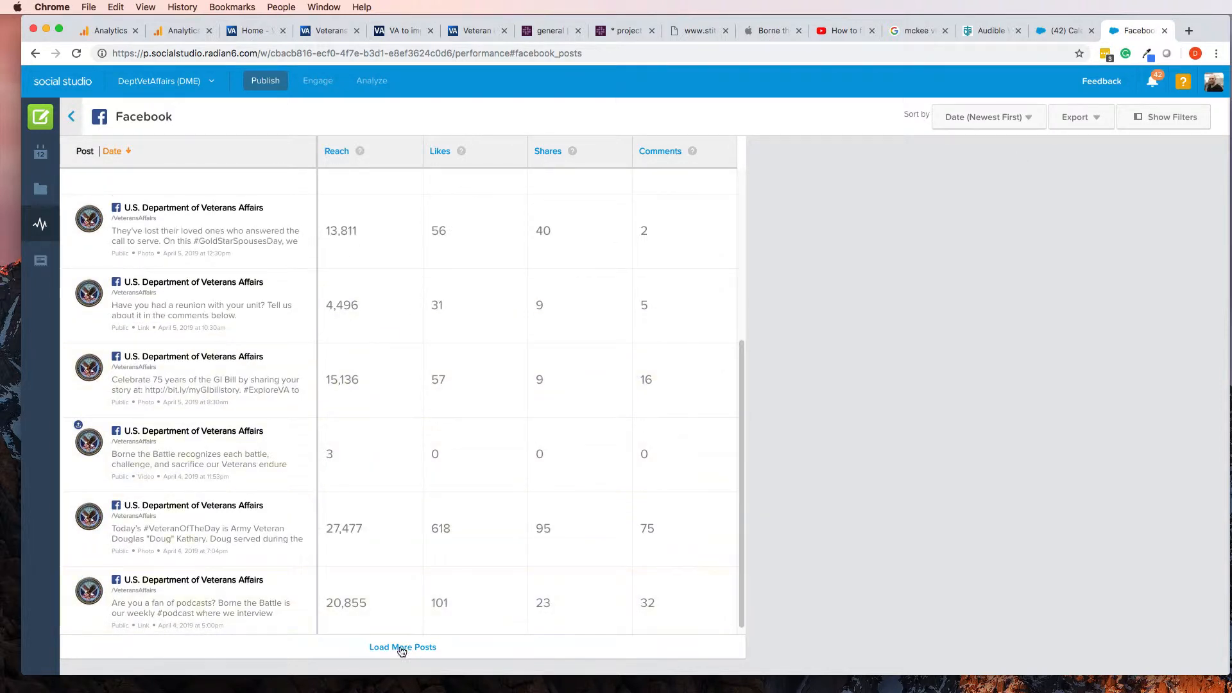
Show the Facebook report's filters and set the start date of the post range to 10/01/2018
click(1149, 125)
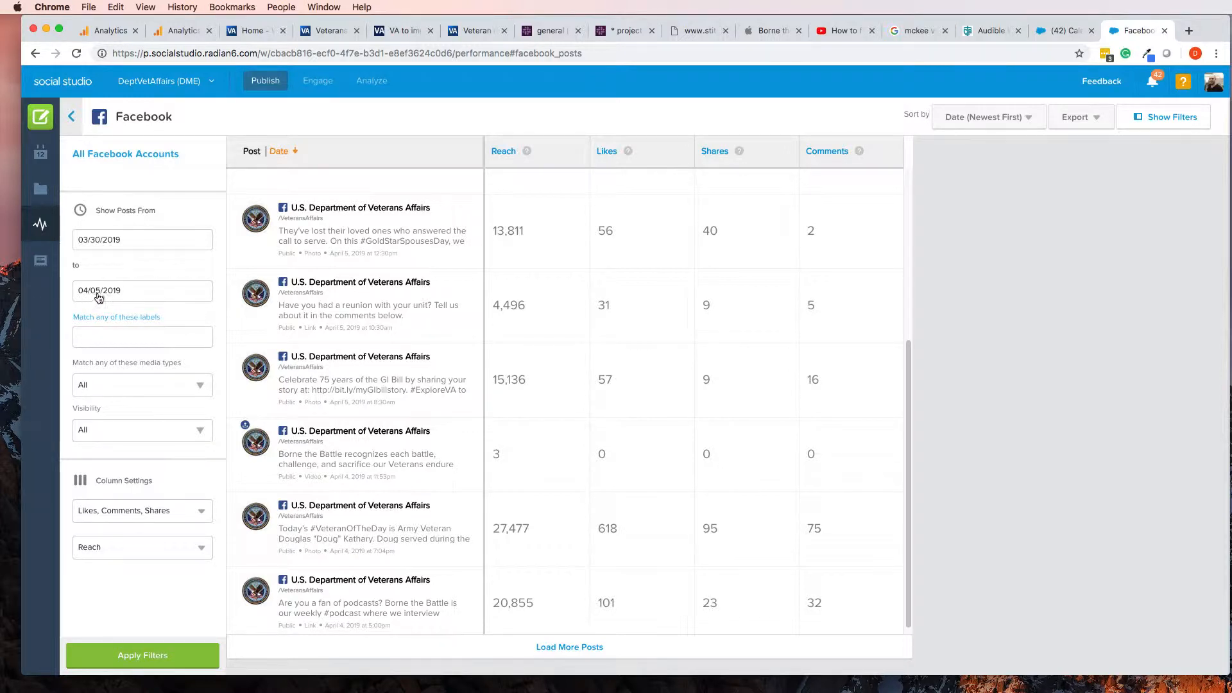
click(111, 239)
click(84, 268)
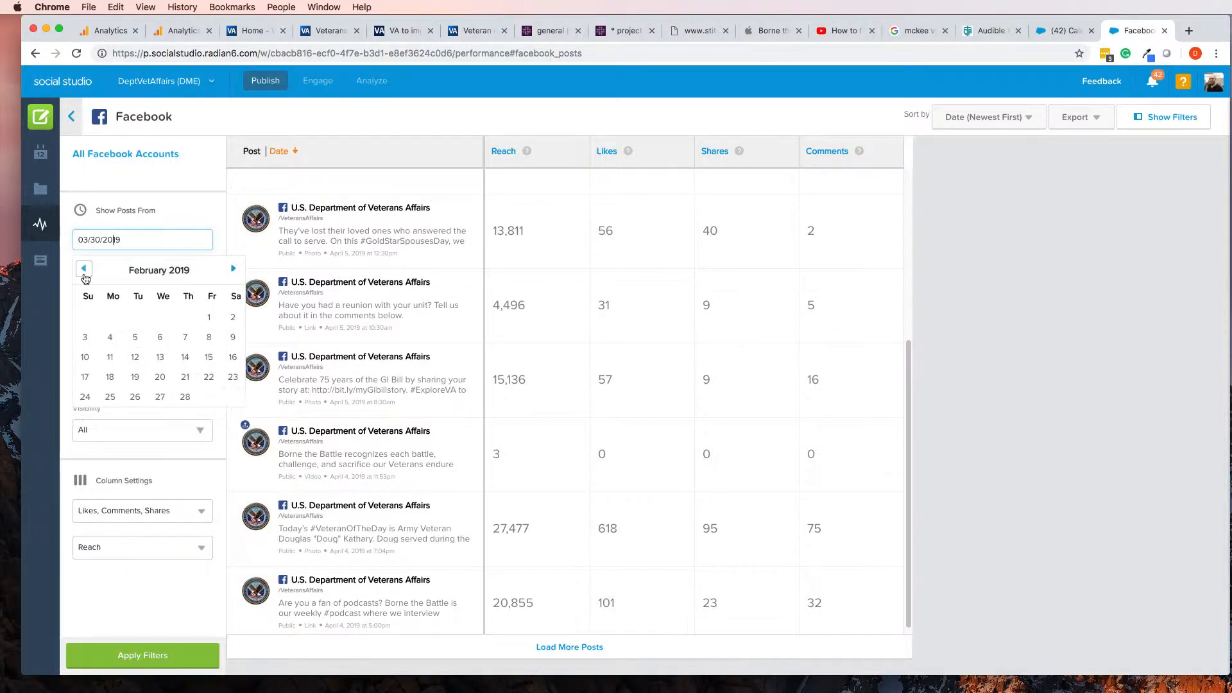
click(84, 269)
click(83, 268)
click(83, 268)
click(84, 268)
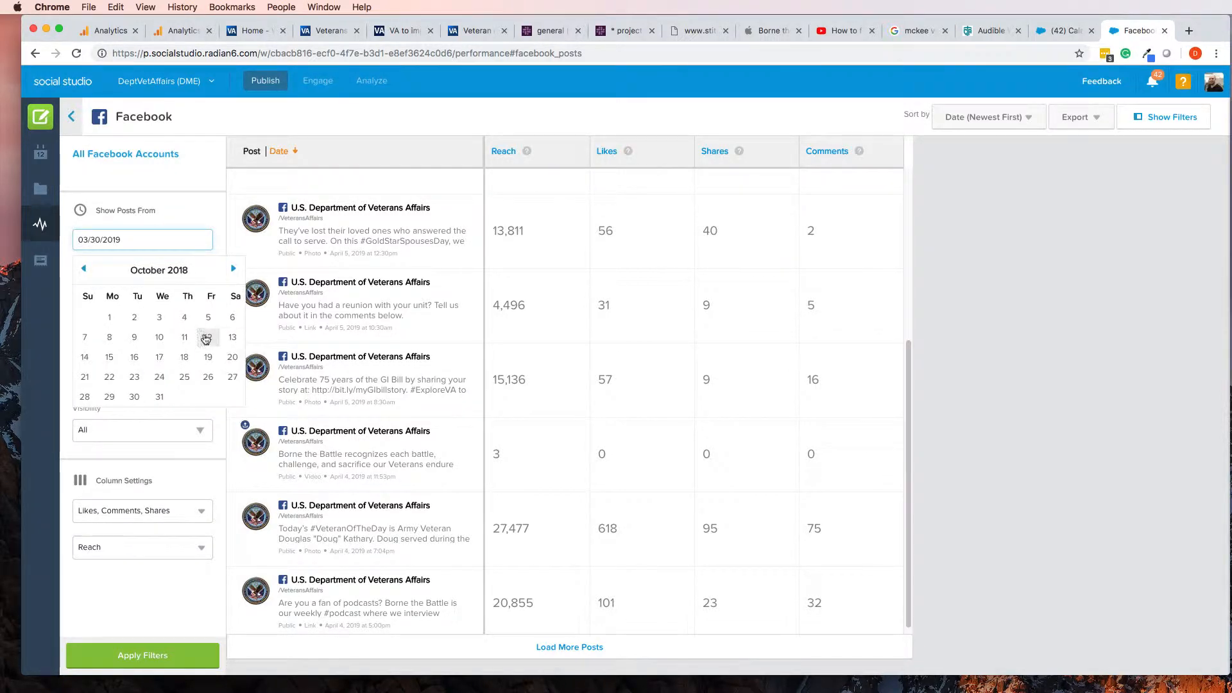
click(106, 317)
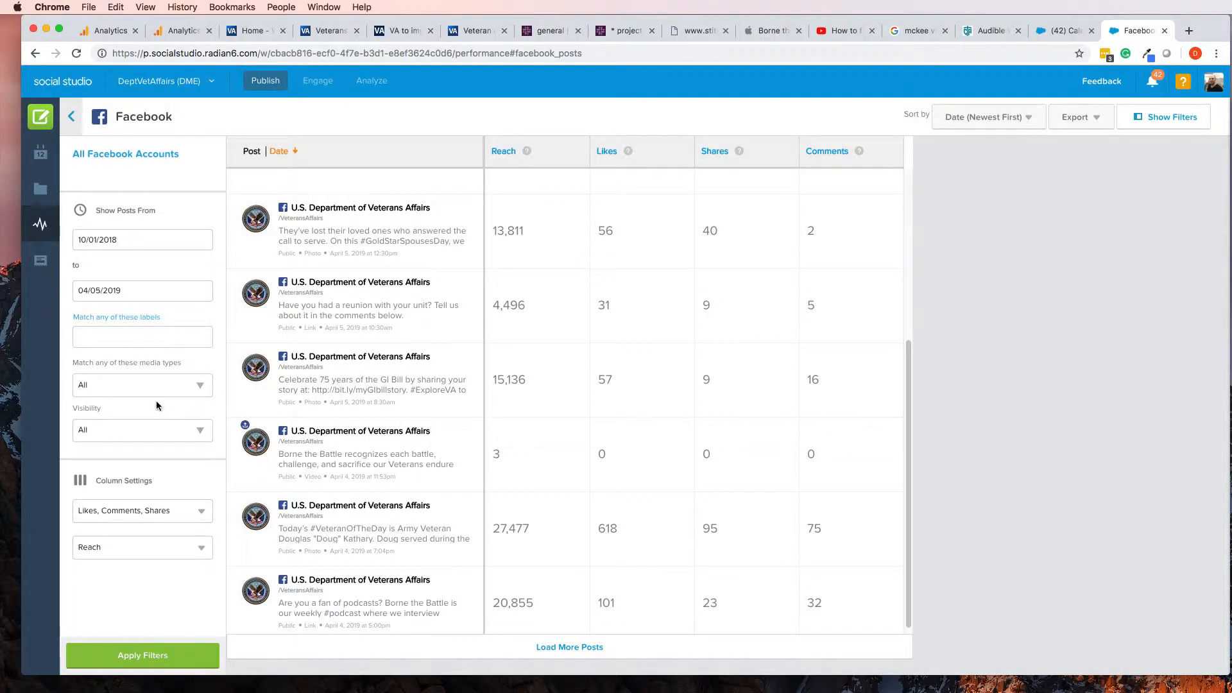
click(127, 337)
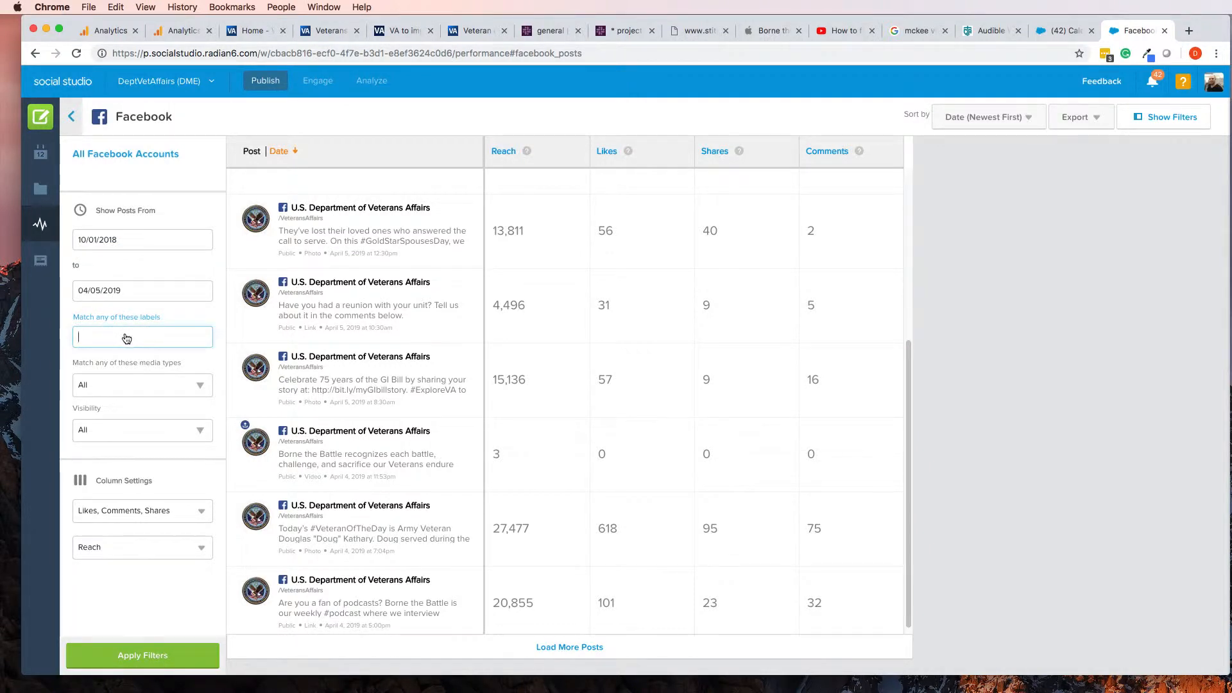
text(Exp)
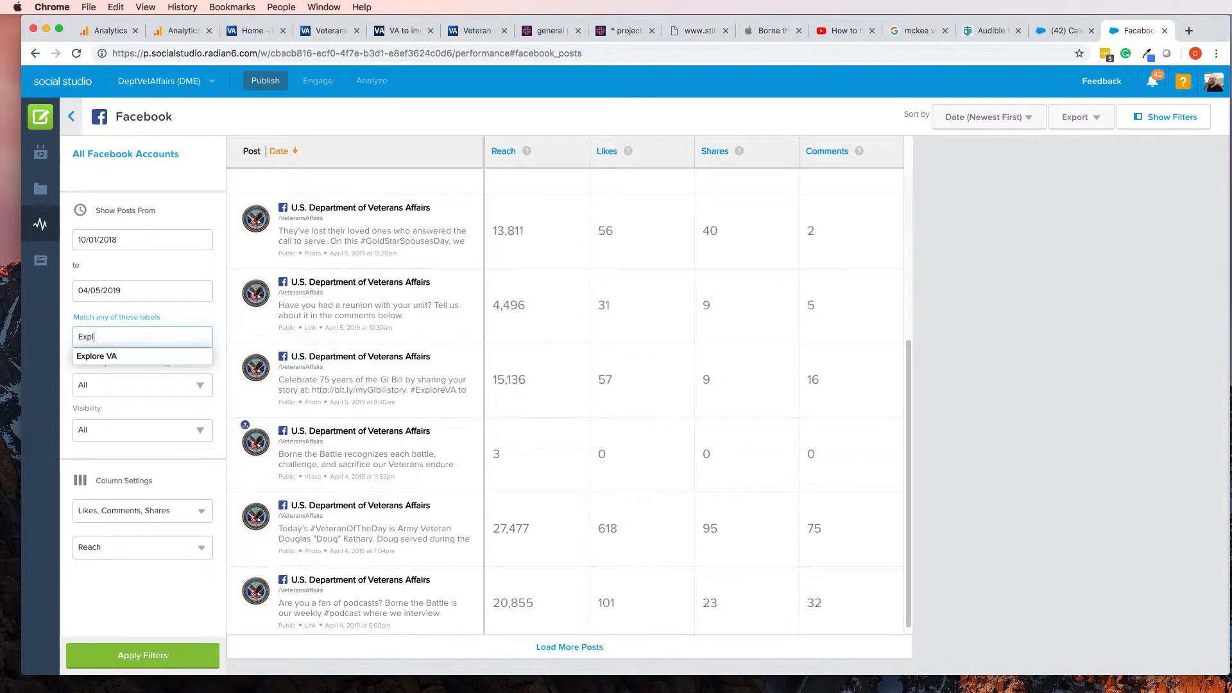
text(l)
click(95, 357)
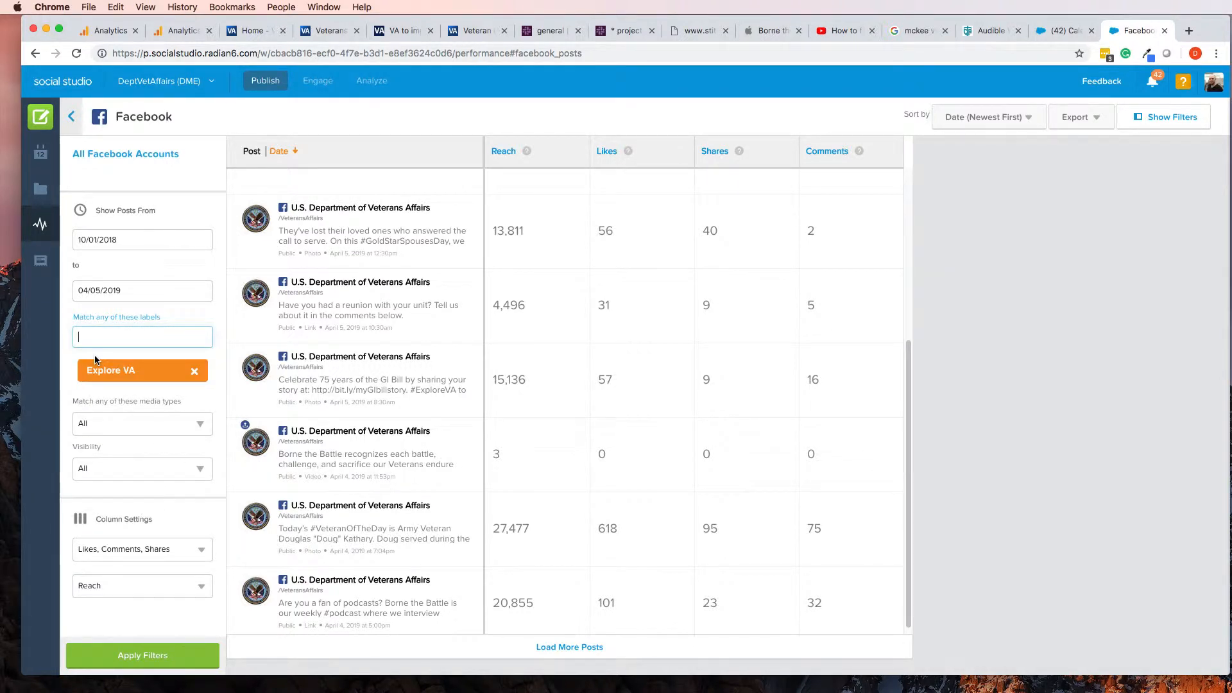
click(195, 376)
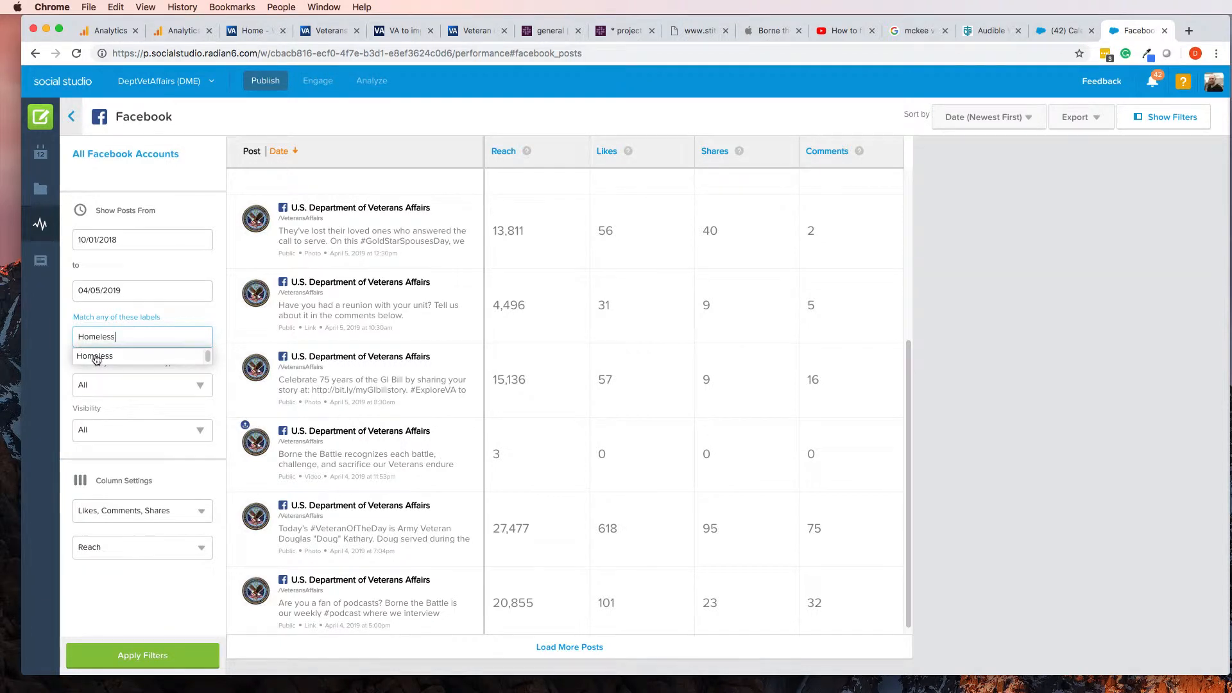
Add the Homeless label to the Facebook report's filters and apply them
click(95, 357)
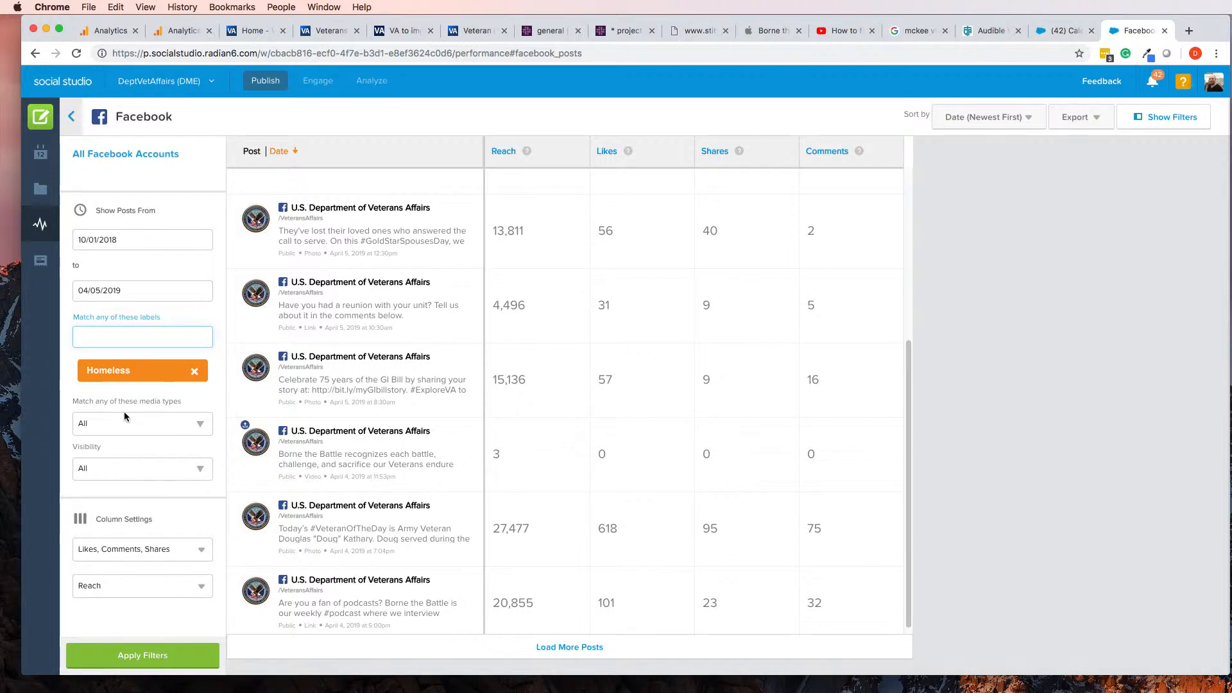
click(139, 658)
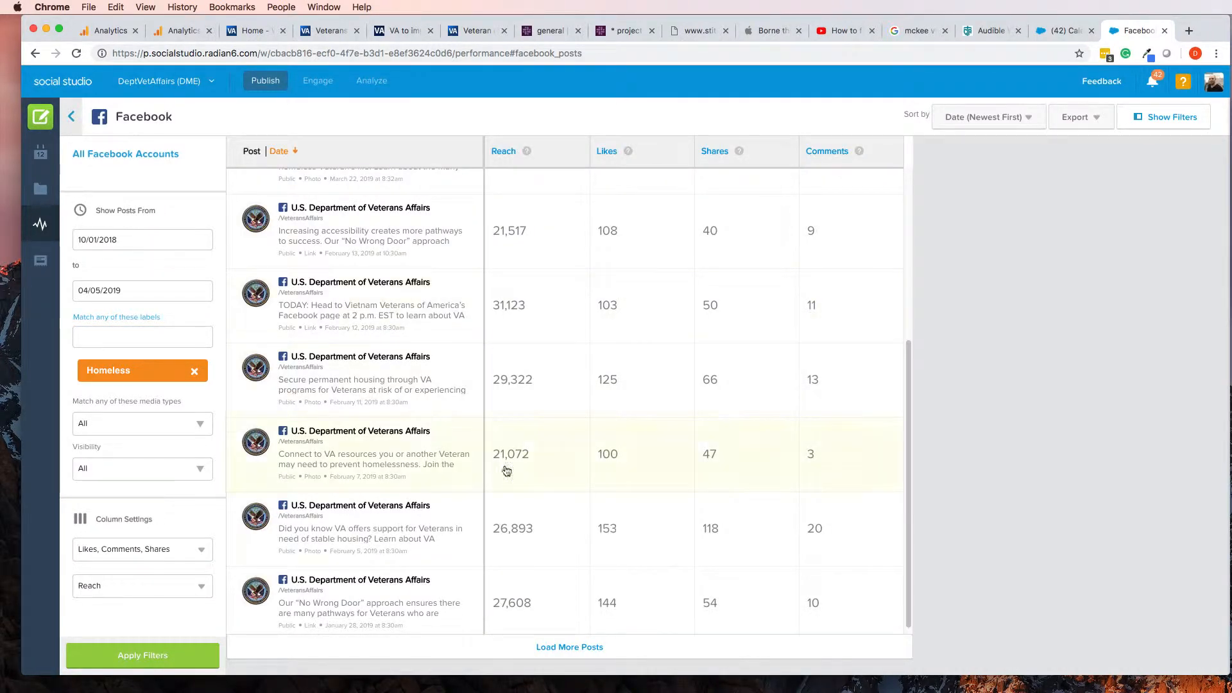
Review the reach, likes, shares and comments of the Homeless-labelled Facebook posts, loading the remaining posts as well
scroll(570, 287, up, 5)
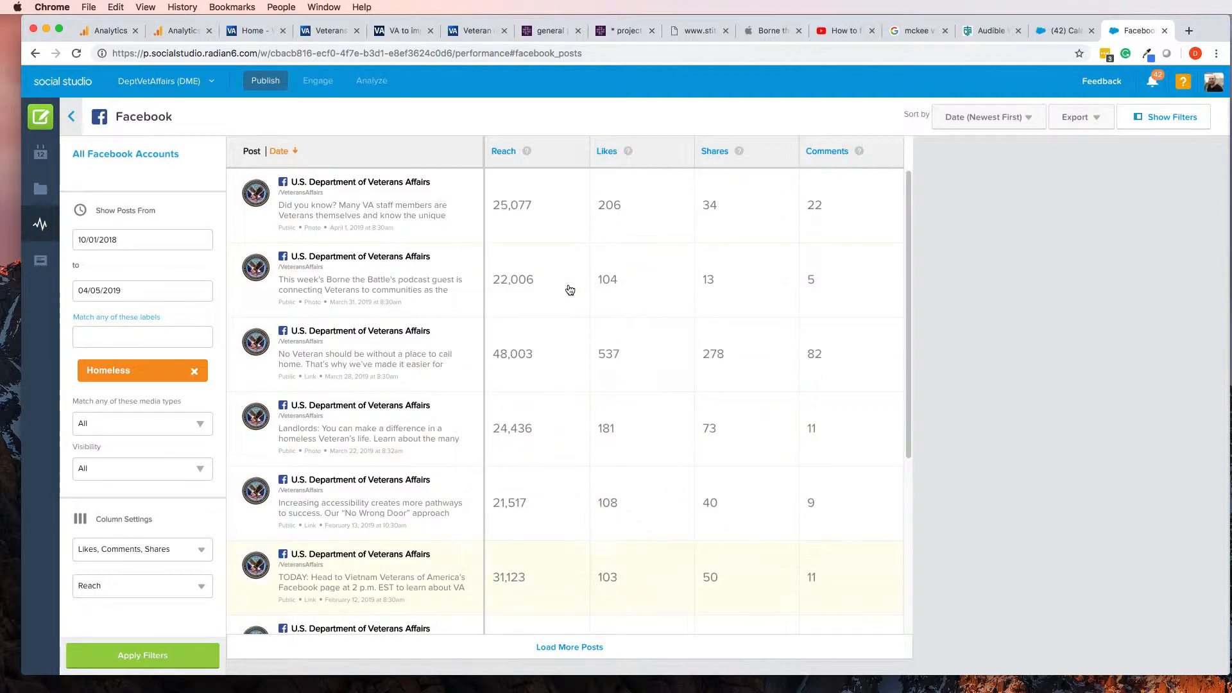
scroll(564, 385, down, 5)
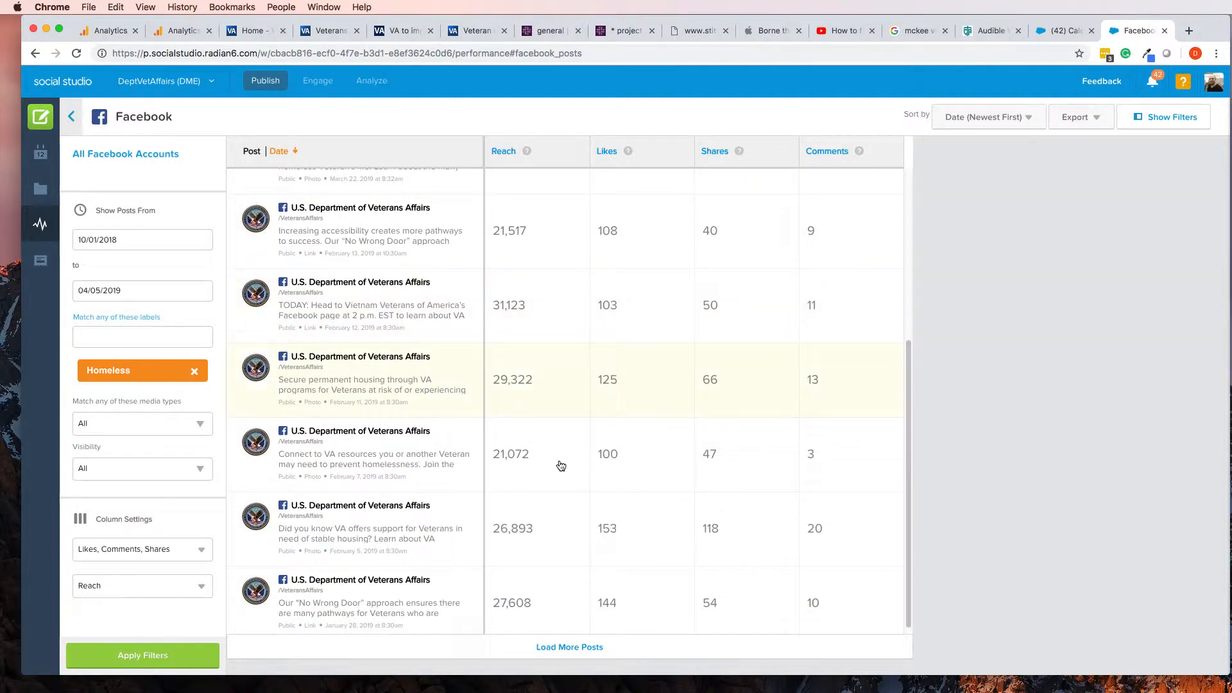
click(574, 645)
scroll(614, 550, down, 4)
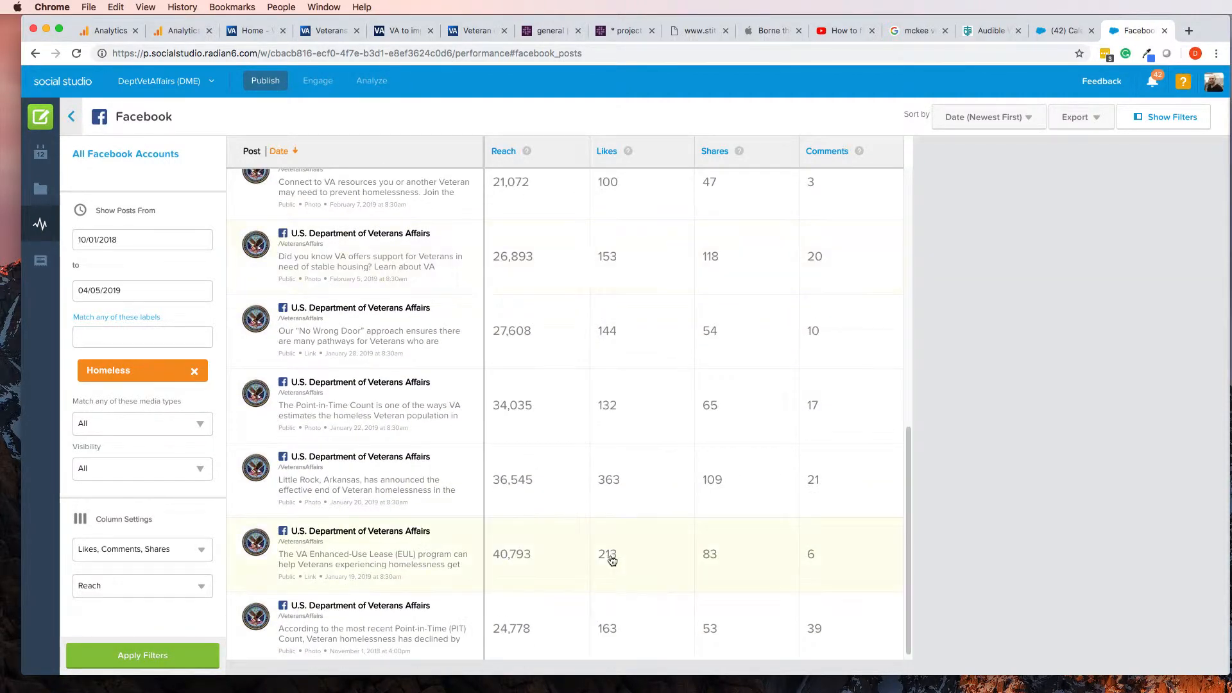
scroll(581, 577, down, 5)
scroll(594, 450, up, 5)
scroll(591, 418, up, 10)
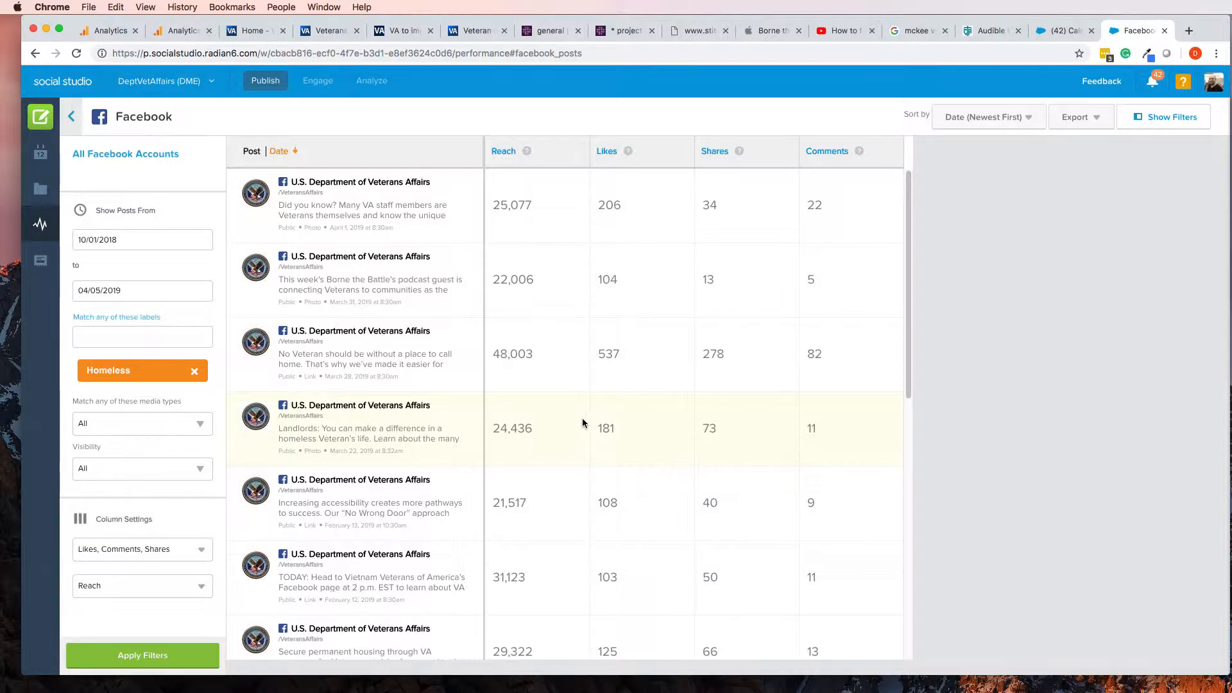
scroll(664, 440, down, 10)
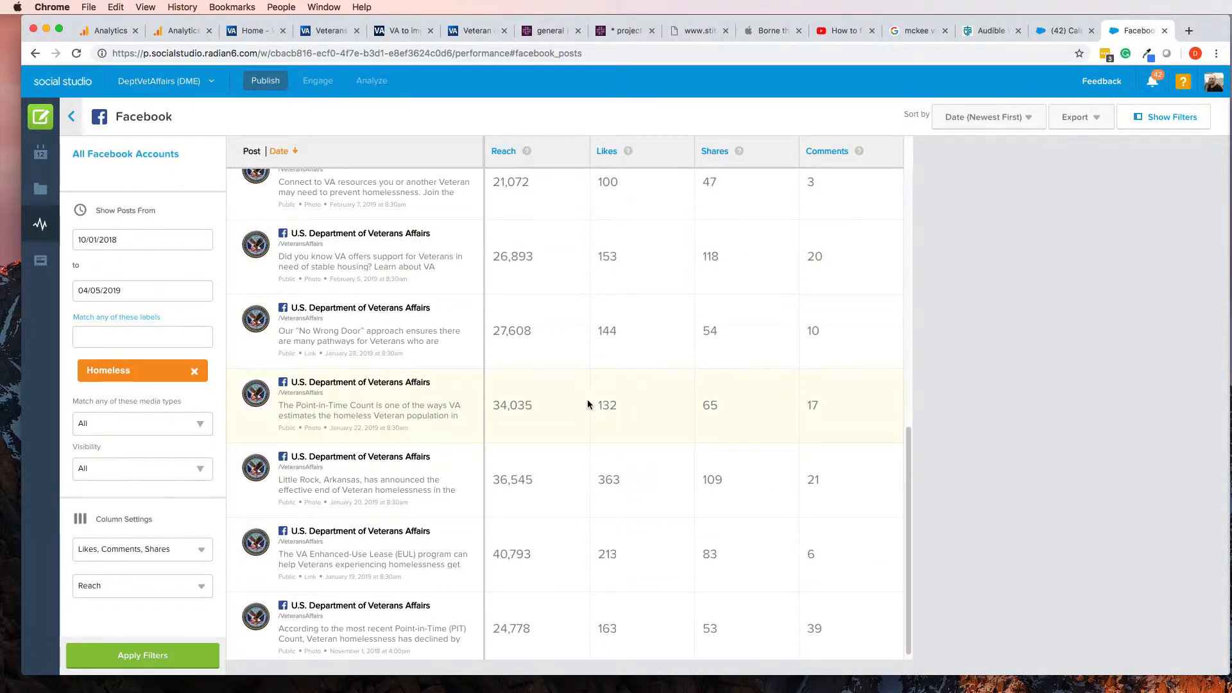
Return to the Performance overview and open the All Posts report
click(71, 116)
scroll(193, 308, down, 15)
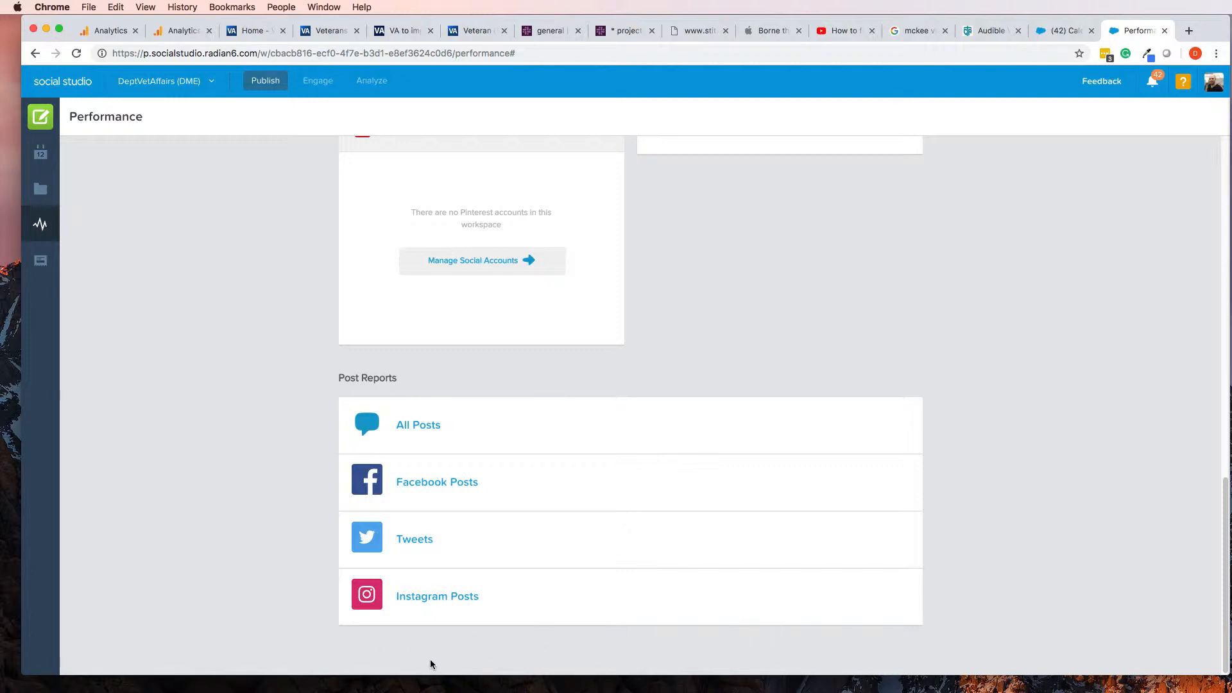
right_click(409, 430)
click(209, 436)
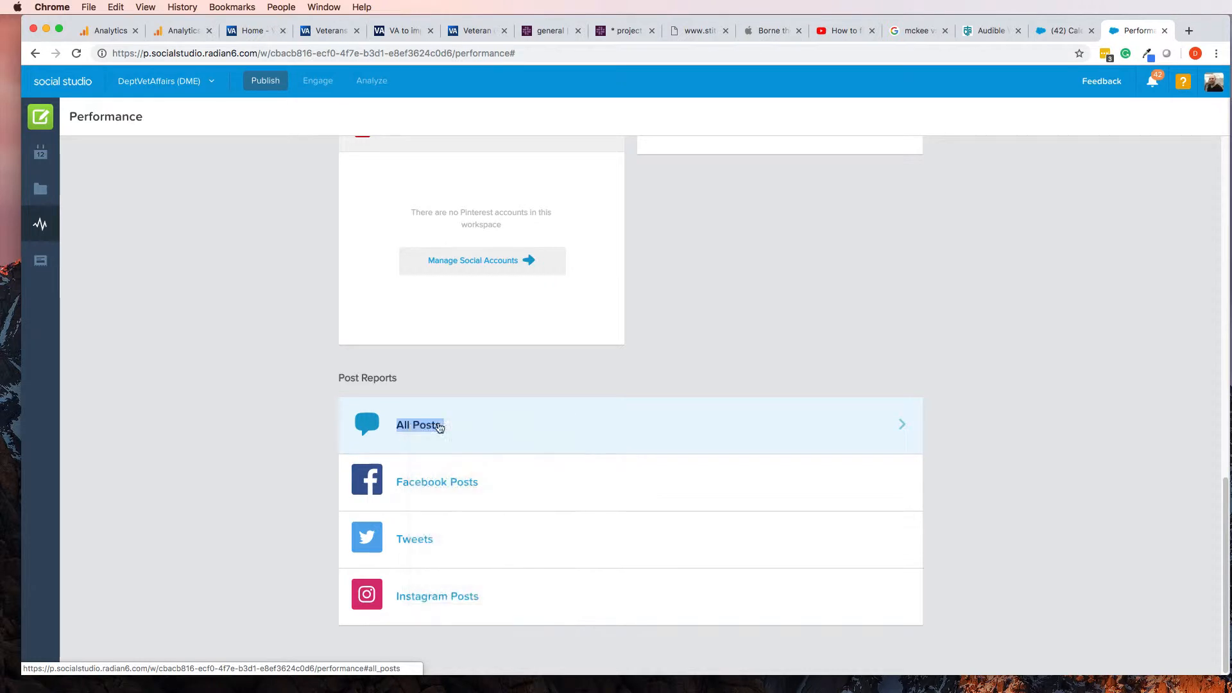
click(427, 431)
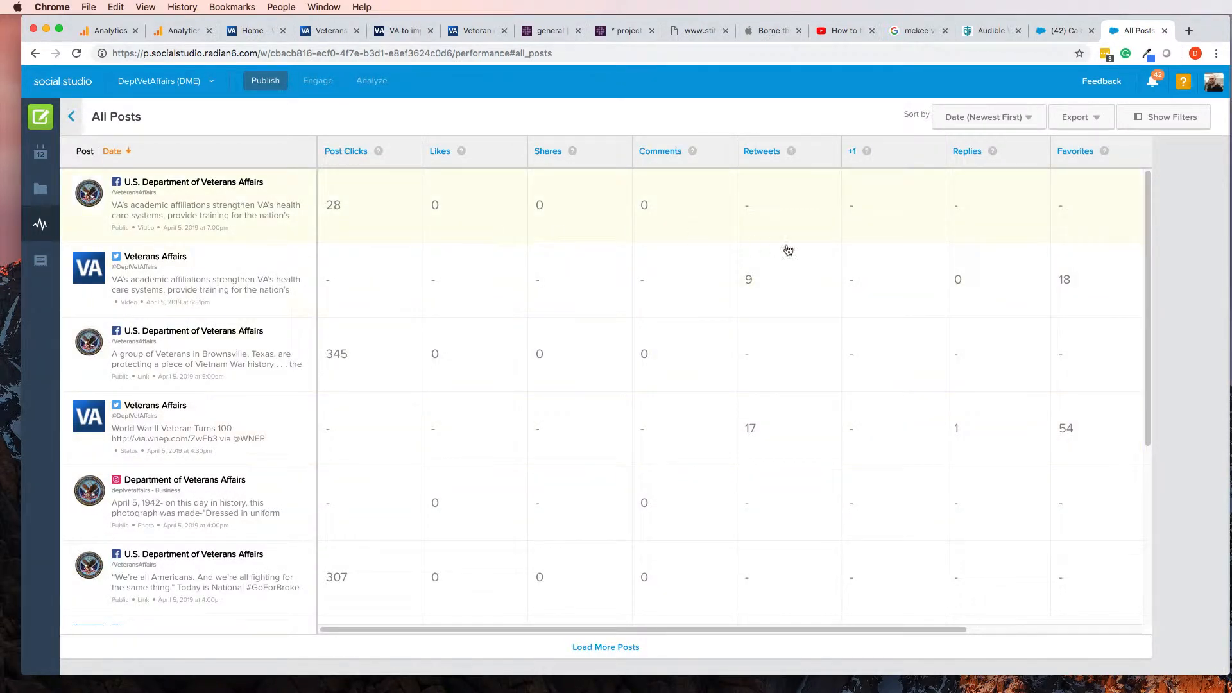
Show the All Posts report's filters and set the start date of the post range to 10/01/2018
click(1125, 117)
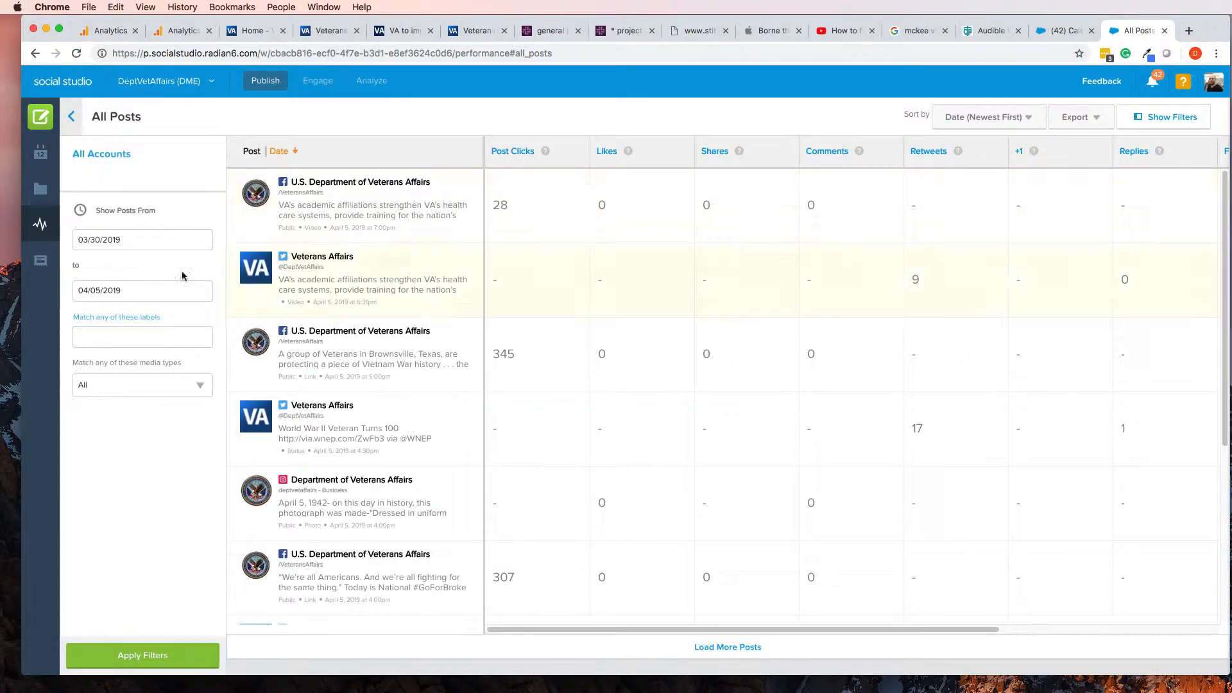
click(117, 245)
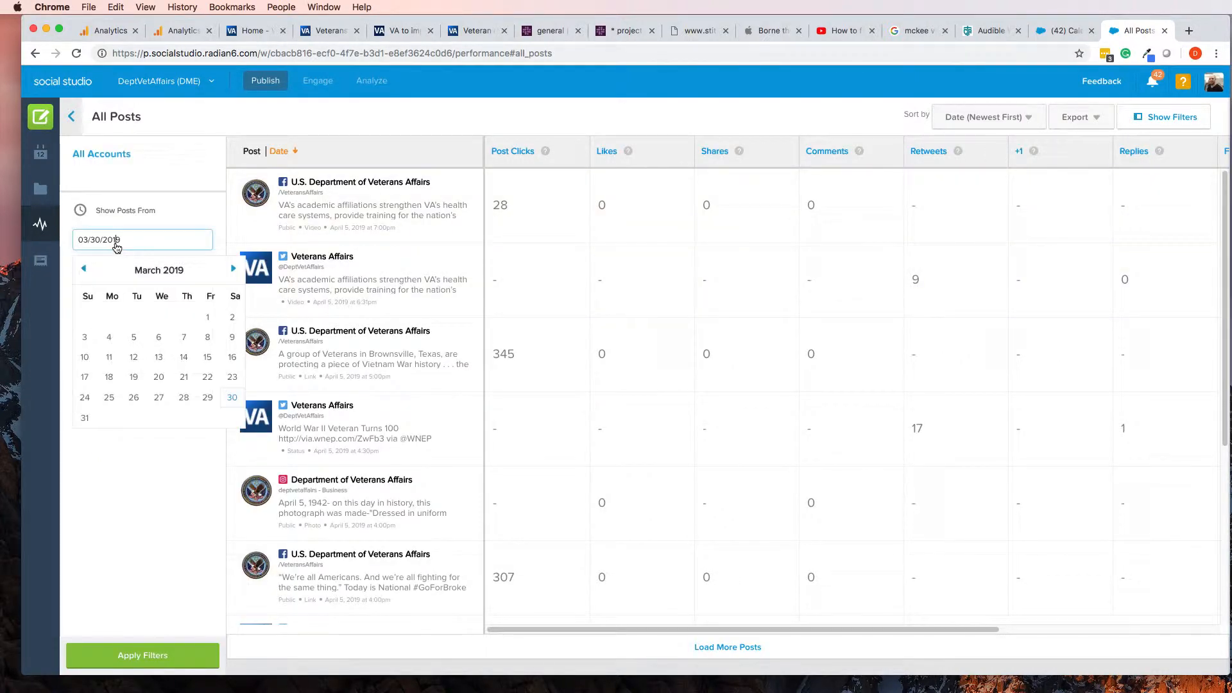
double_click(85, 269)
click(84, 269)
click(84, 269)
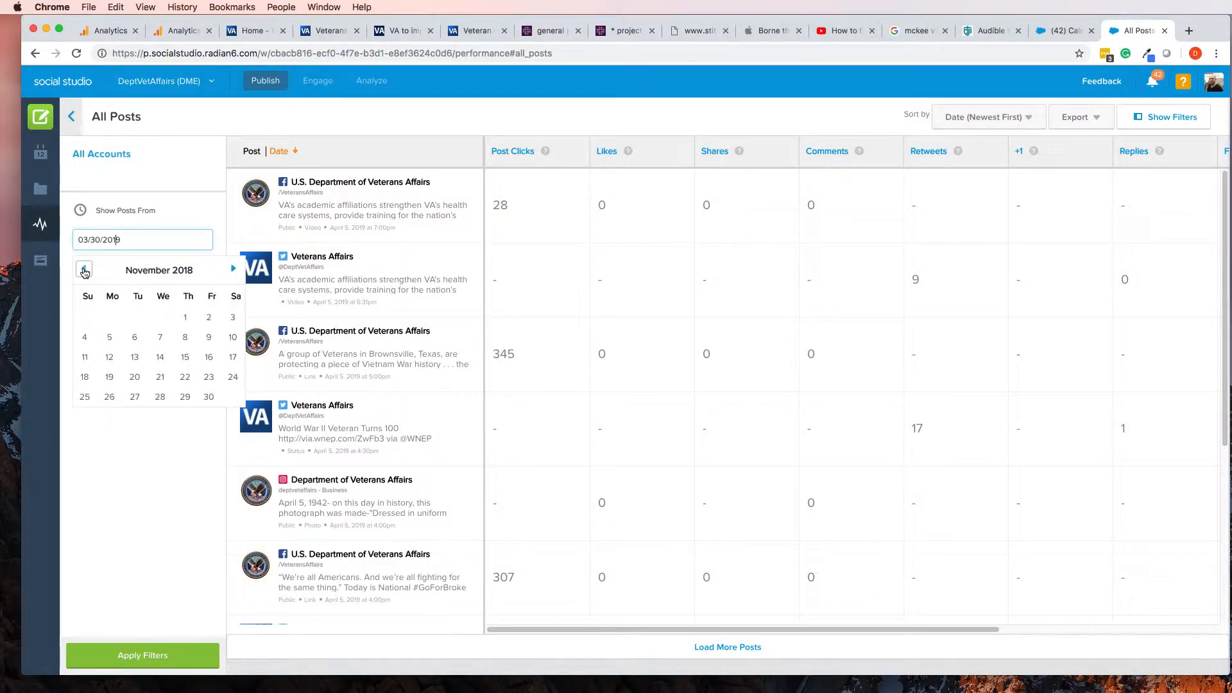
click(84, 269)
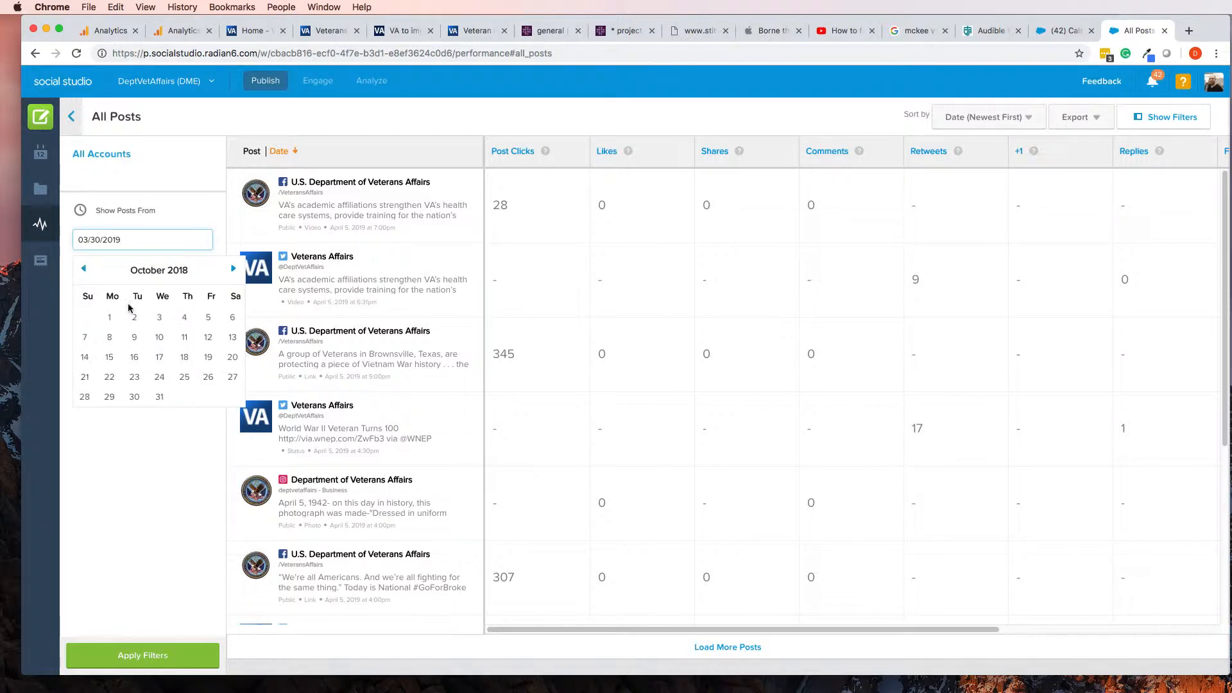
click(109, 317)
Try to filter the All Posts report by the Homeless label, and check the listed posts
click(129, 338)
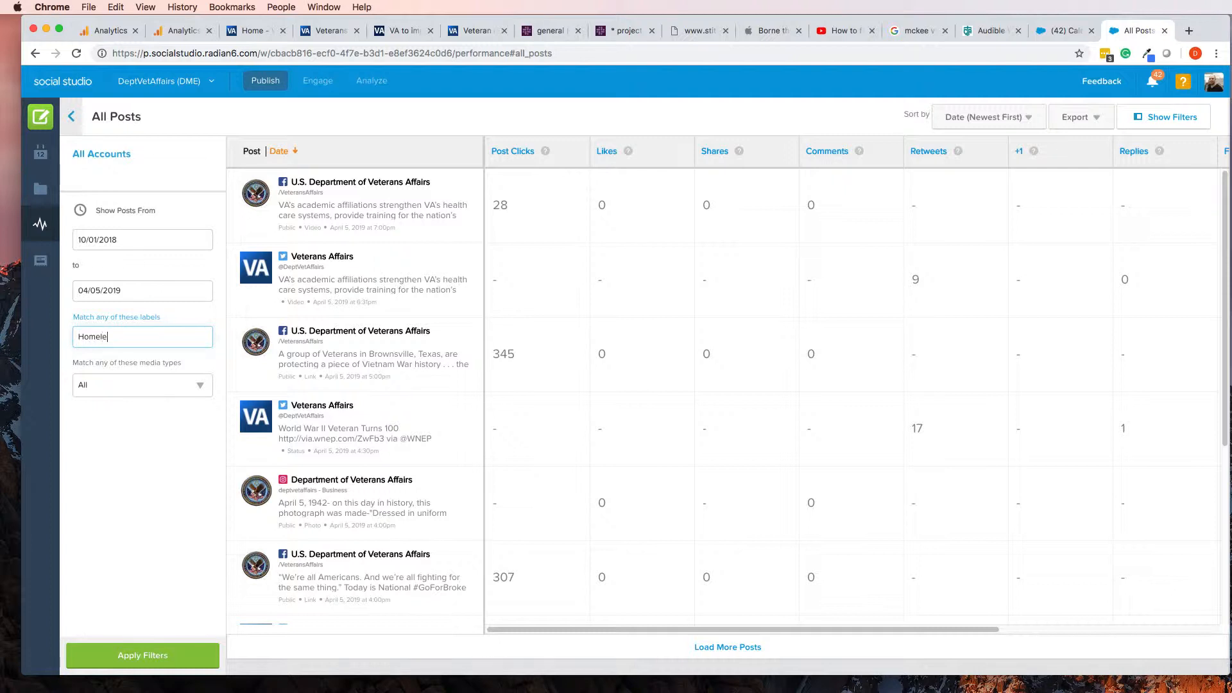
text(Homeless)
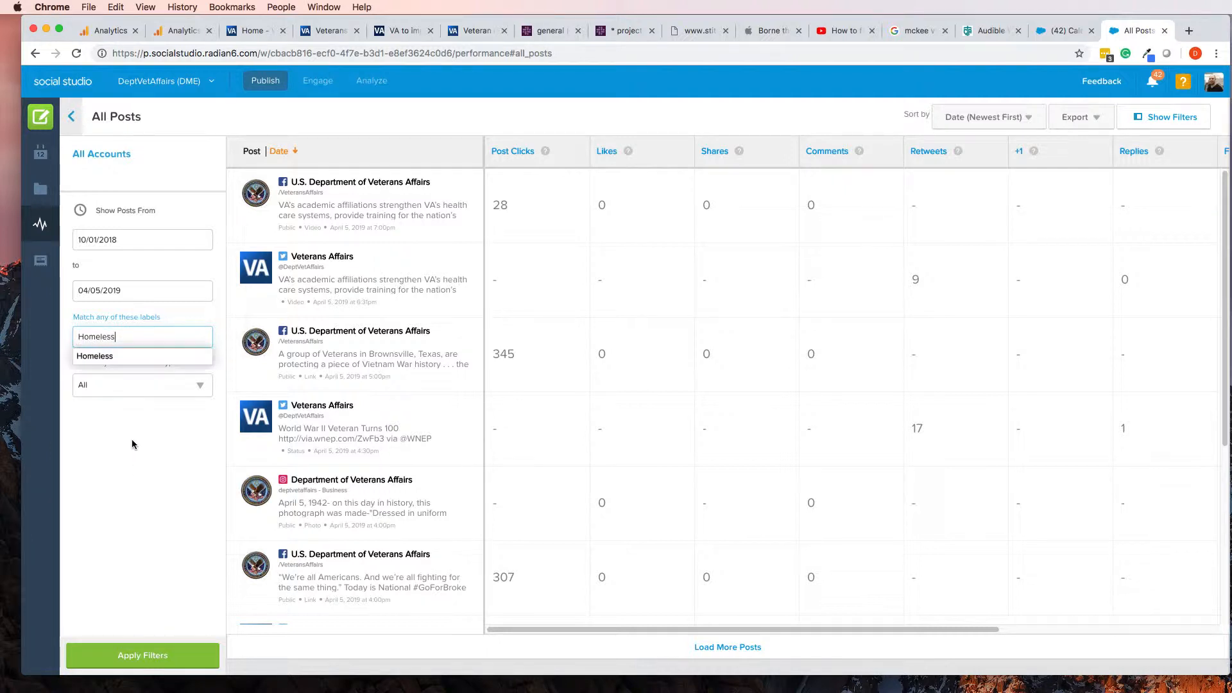
click(118, 353)
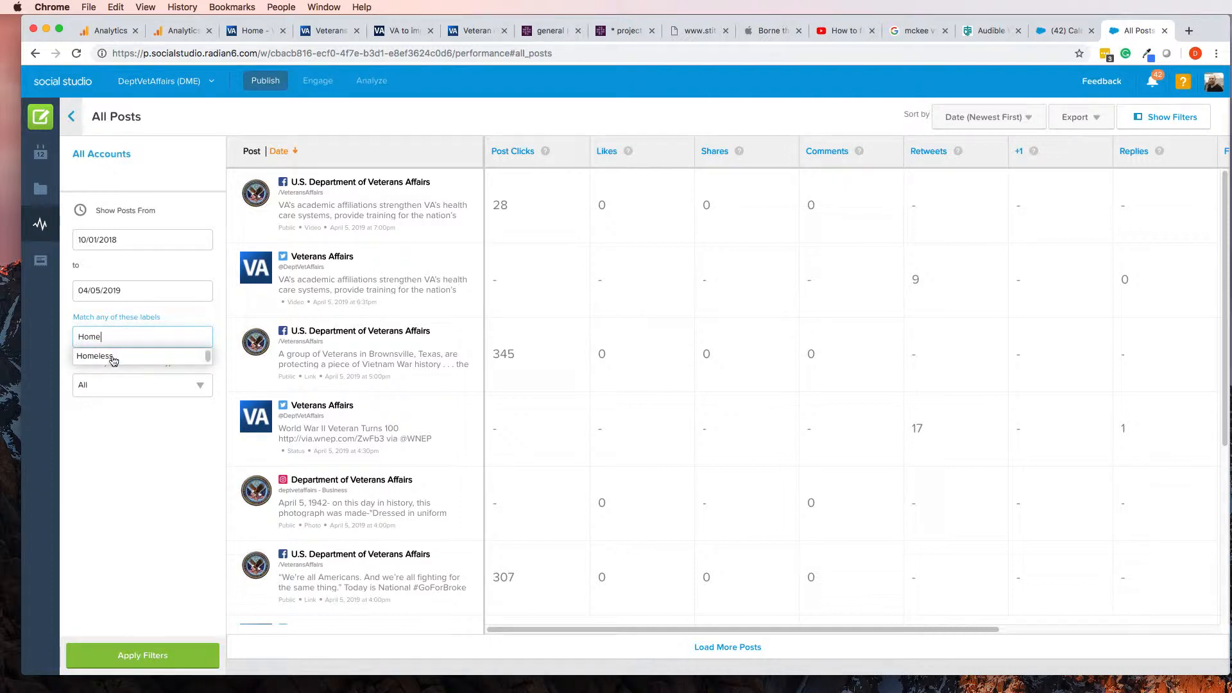
click(111, 355)
click(158, 515)
click(143, 655)
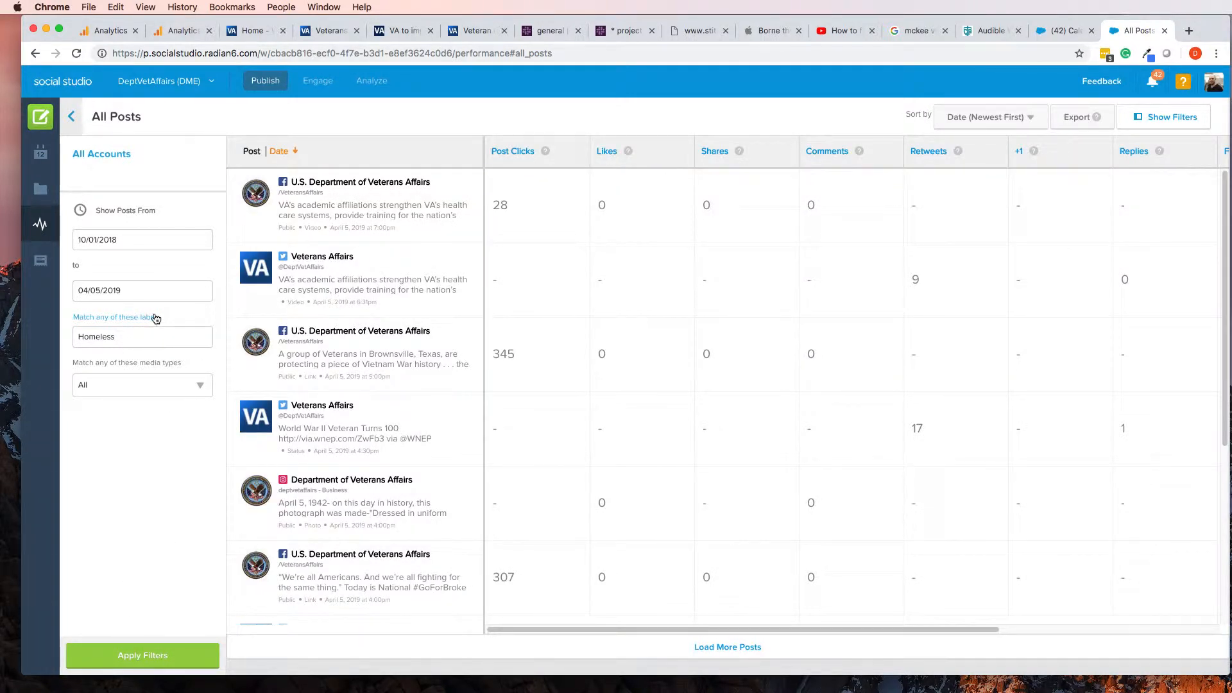
scroll(712, 321, down, 5)
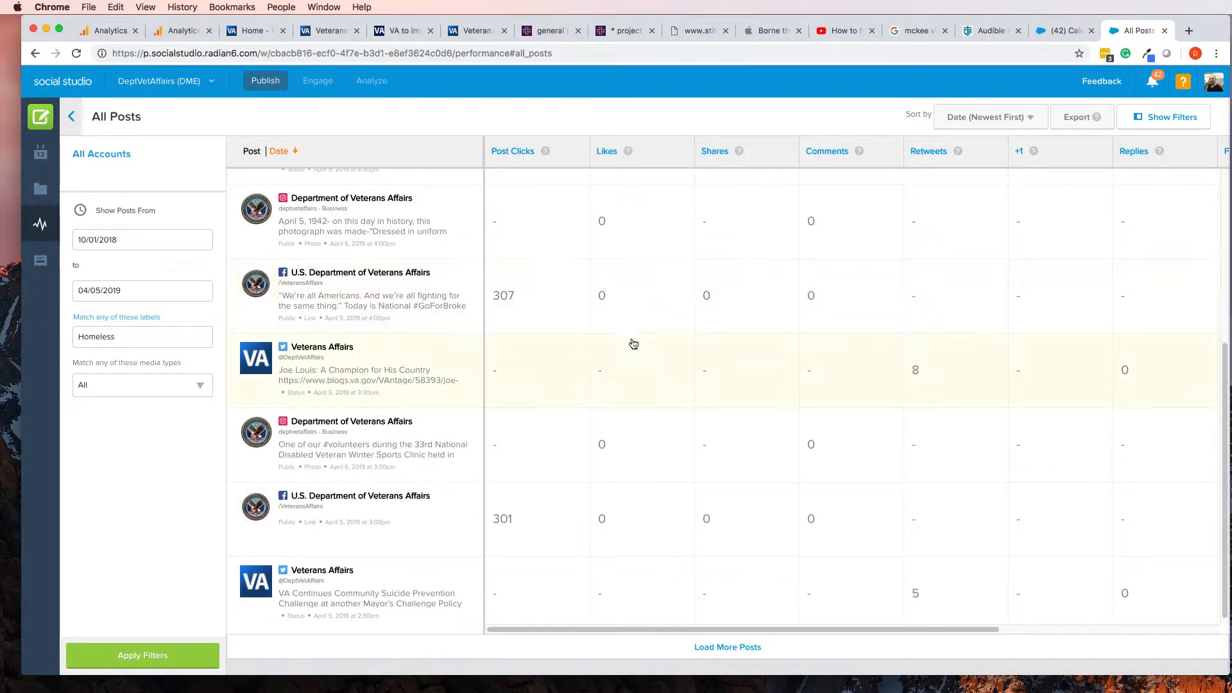
scroll(555, 333, up, 5)
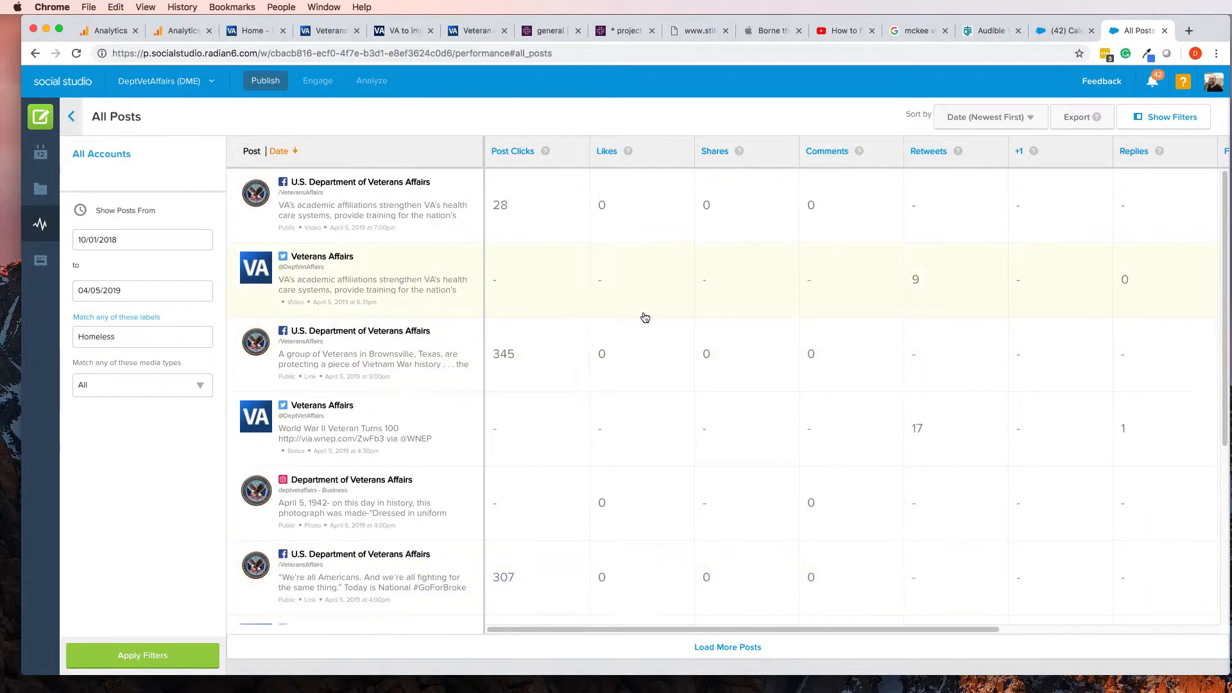
Leave the All Posts report for the Performance overview and reopen it from the post reports
click(100, 345)
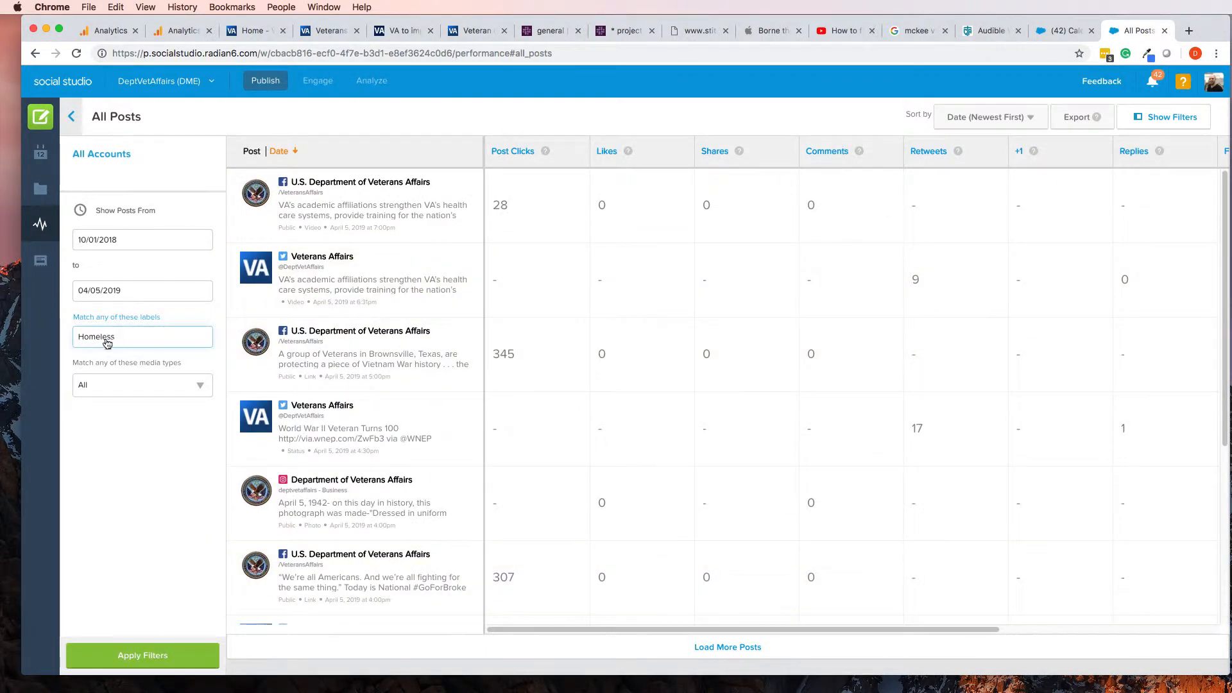
click(85, 343)
click(72, 117)
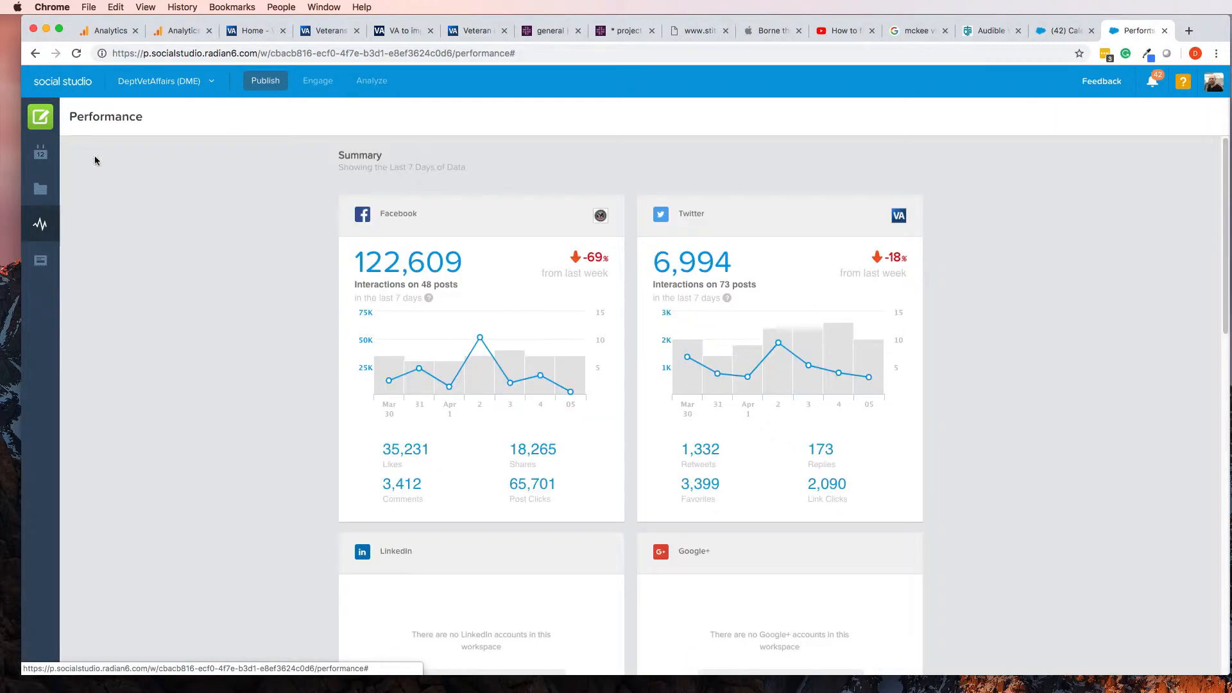
scroll(530, 522, down, 15)
click(452, 443)
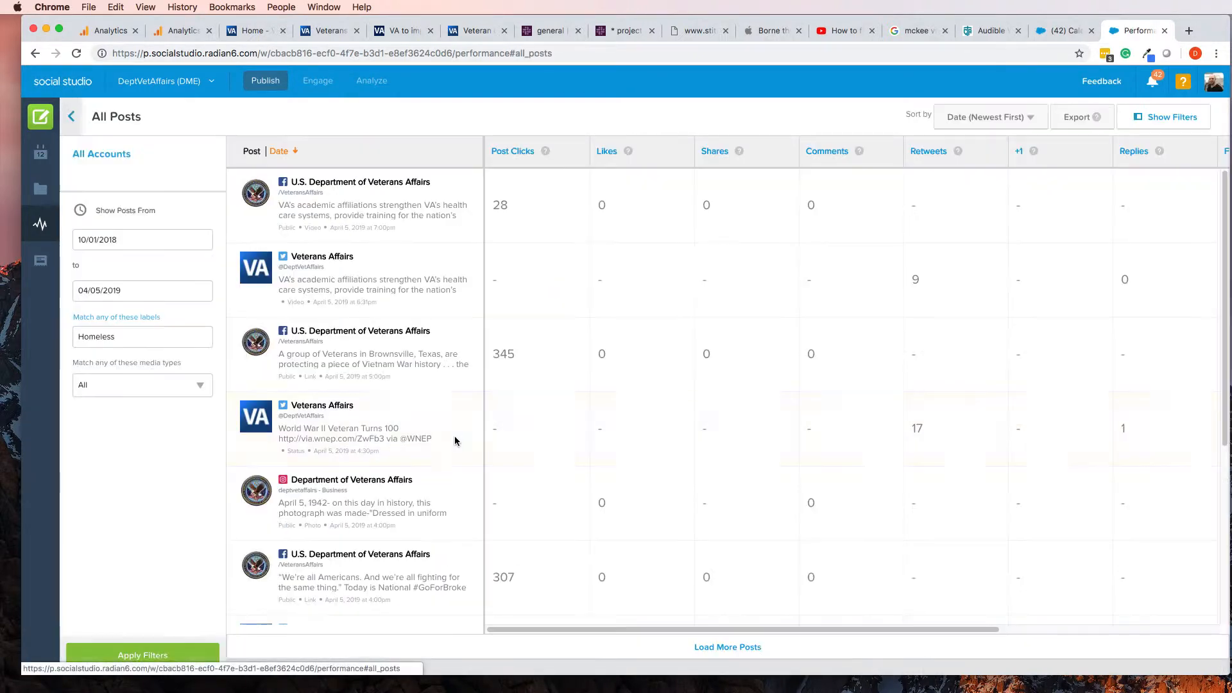
Clear the label filter of the All Posts report and choose the Homeless label again from the suggestions
click(187, 339)
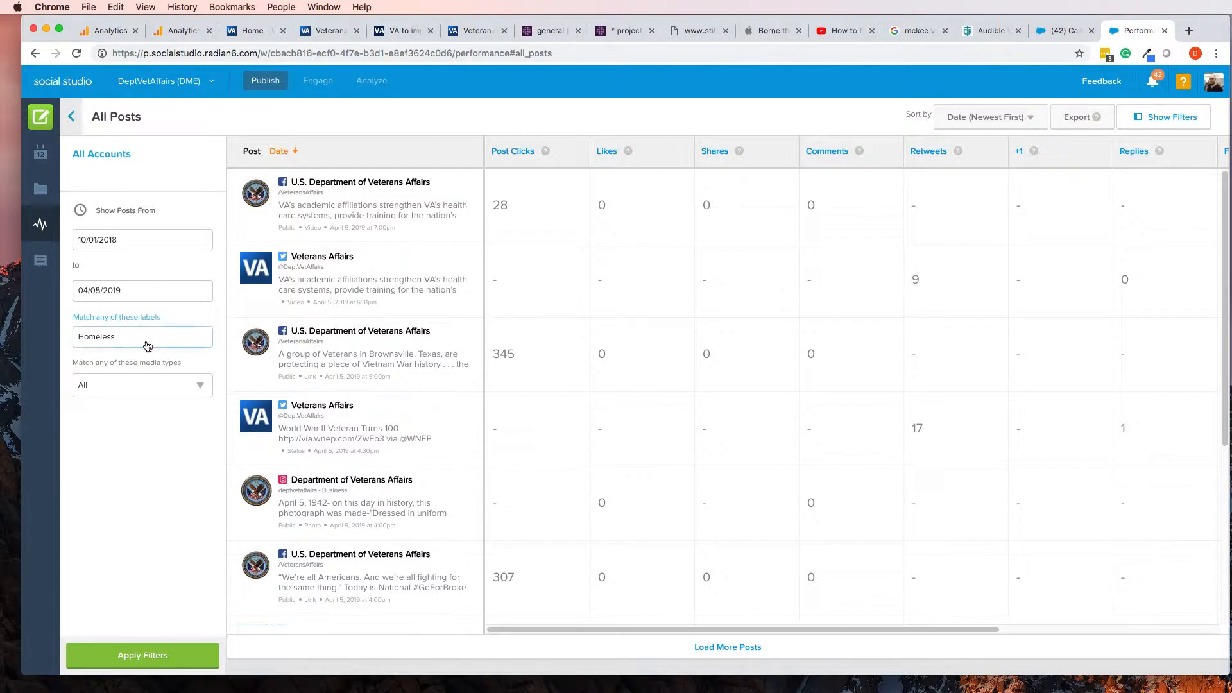
key(super+a)
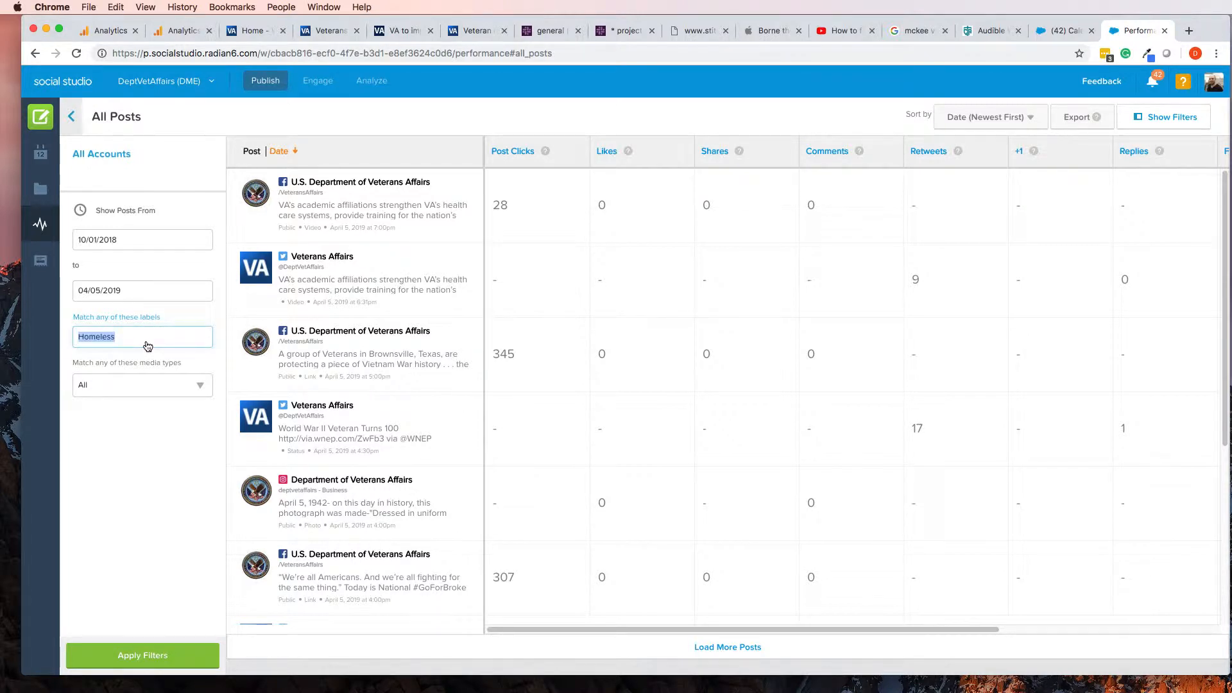
key(BackSpace)
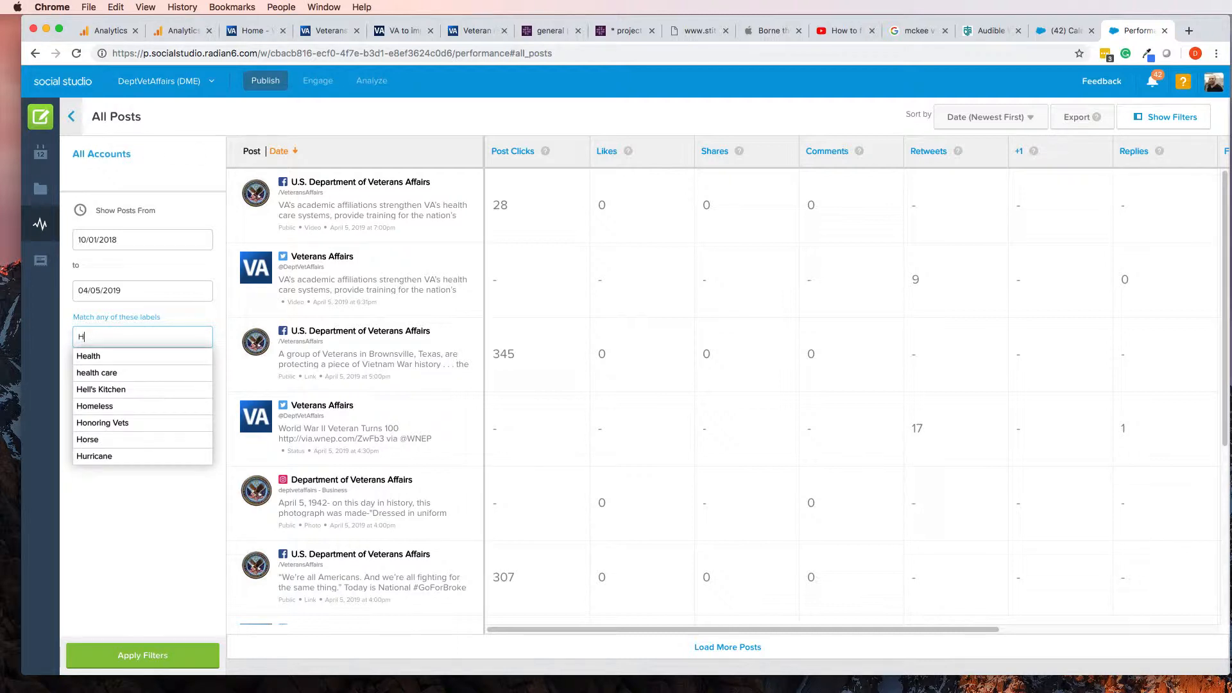
click(93, 407)
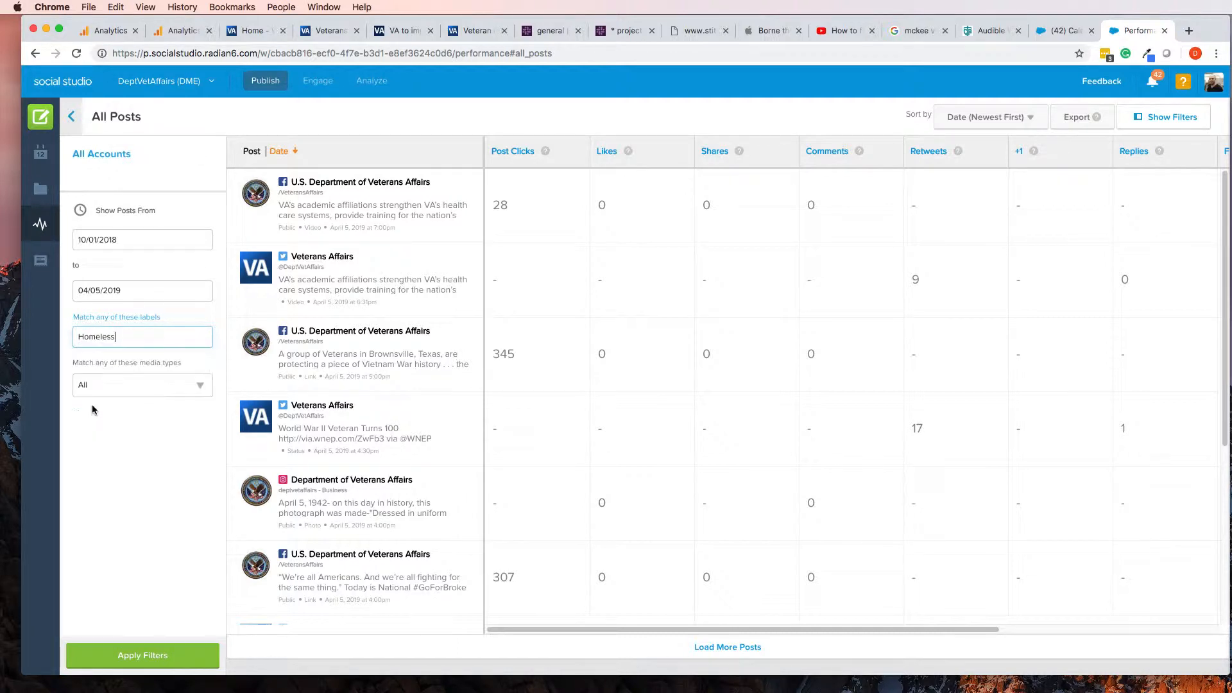
Set the All Posts report's start date to 01/02/2019, try to filter by the Homeless label, and check the listed posts
click(133, 652)
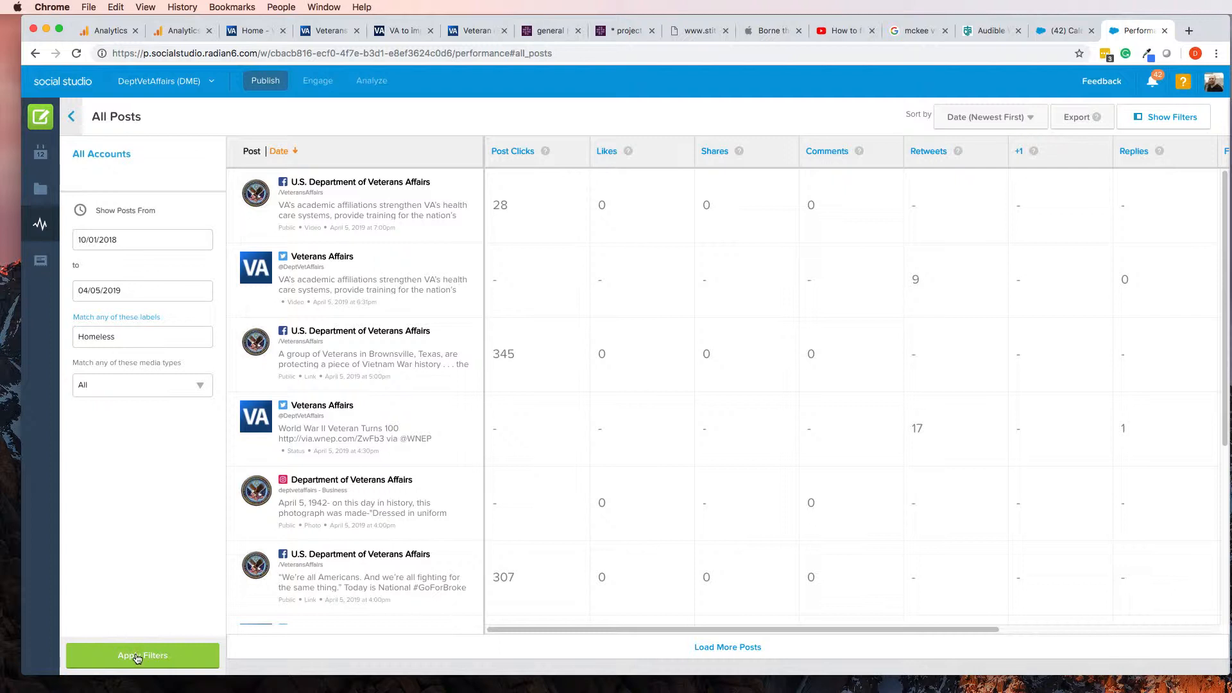
click(103, 240)
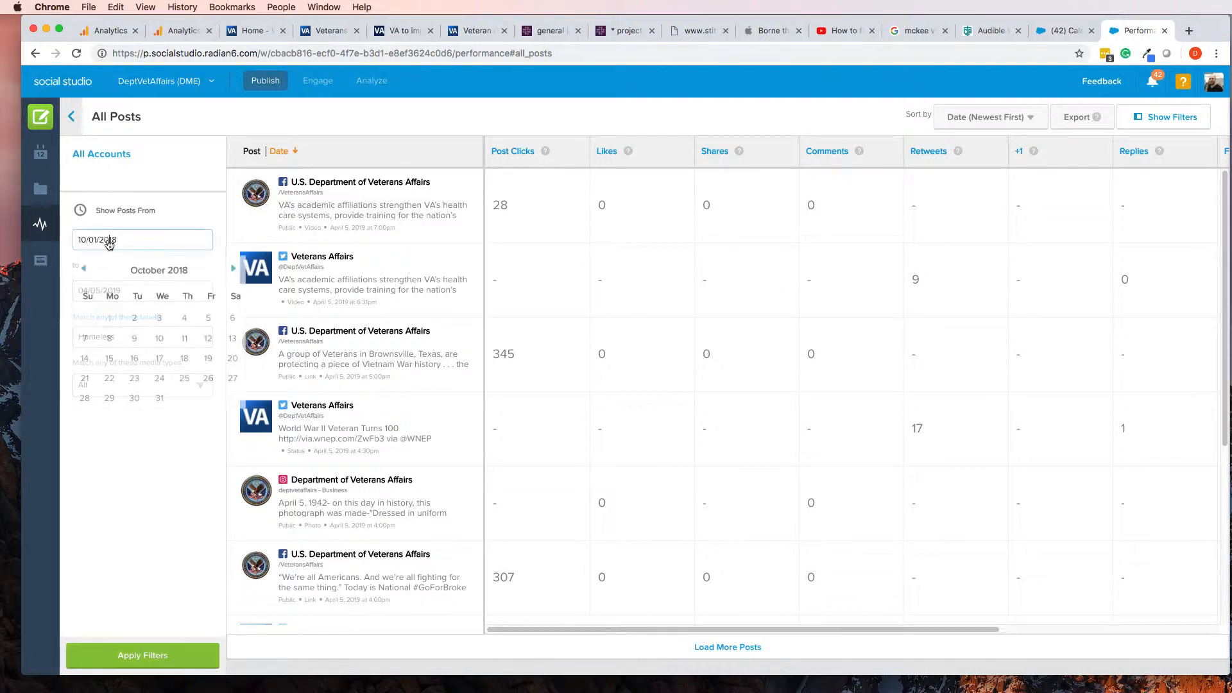
click(229, 273)
click(230, 274)
click(230, 273)
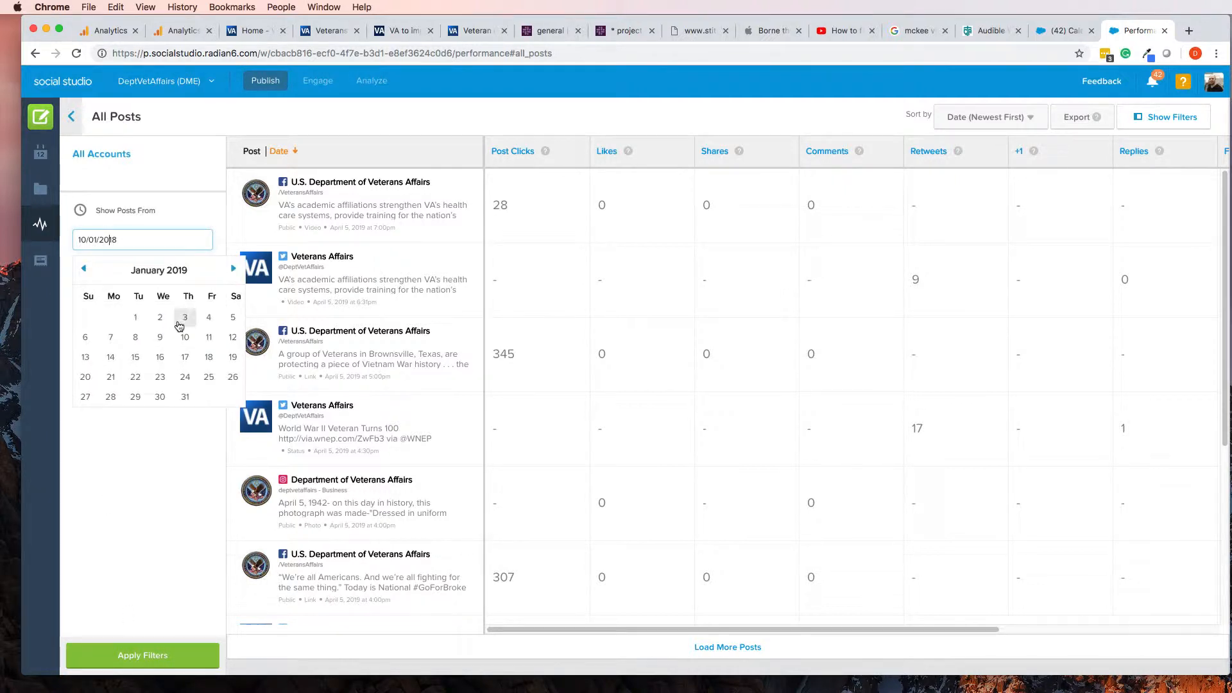
click(160, 318)
click(139, 347)
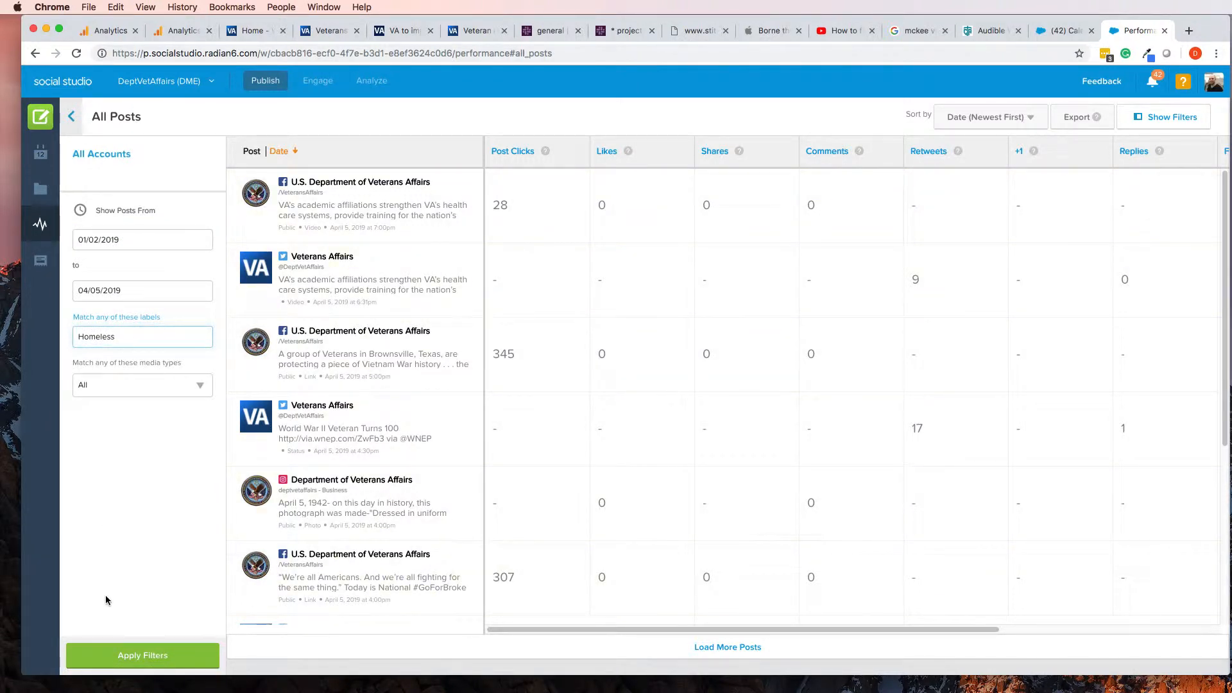
click(112, 656)
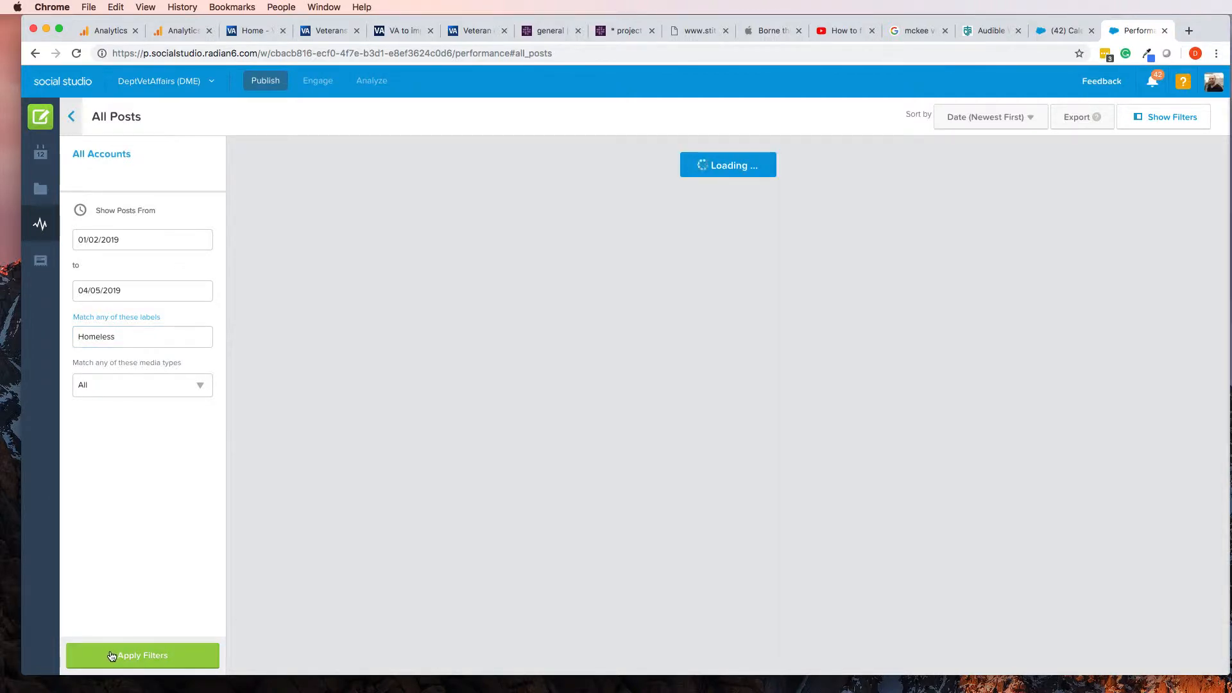
scroll(700, 363, down, 5)
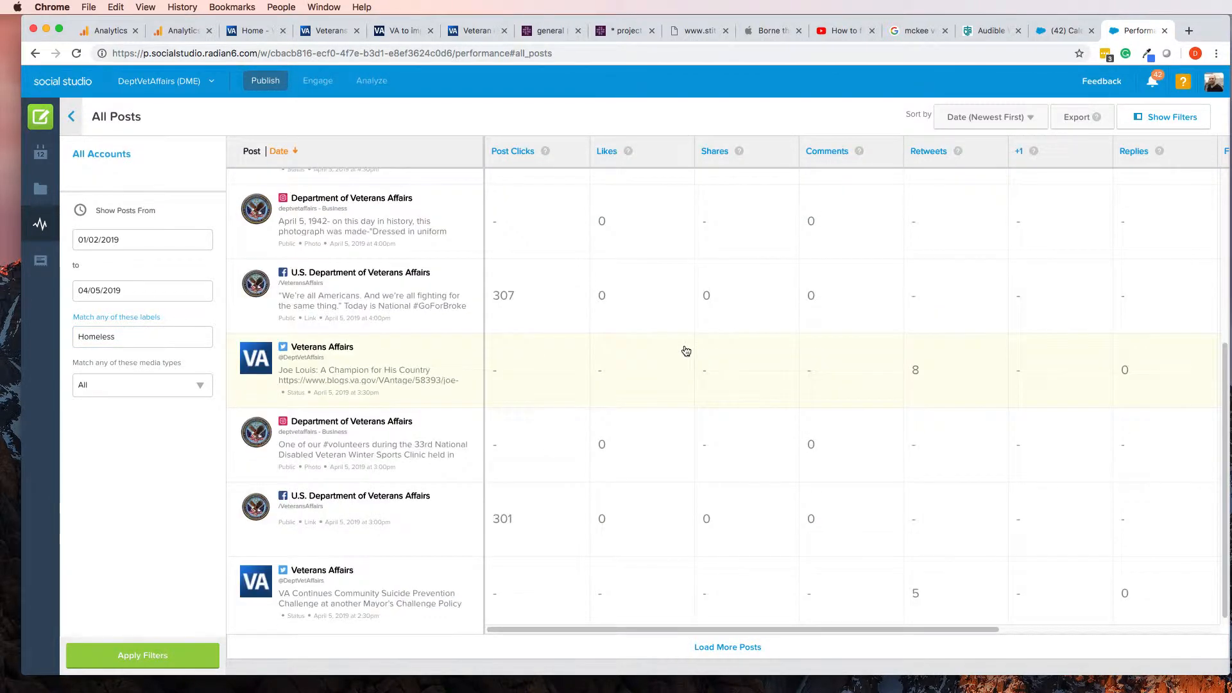
scroll(682, 353, up, 5)
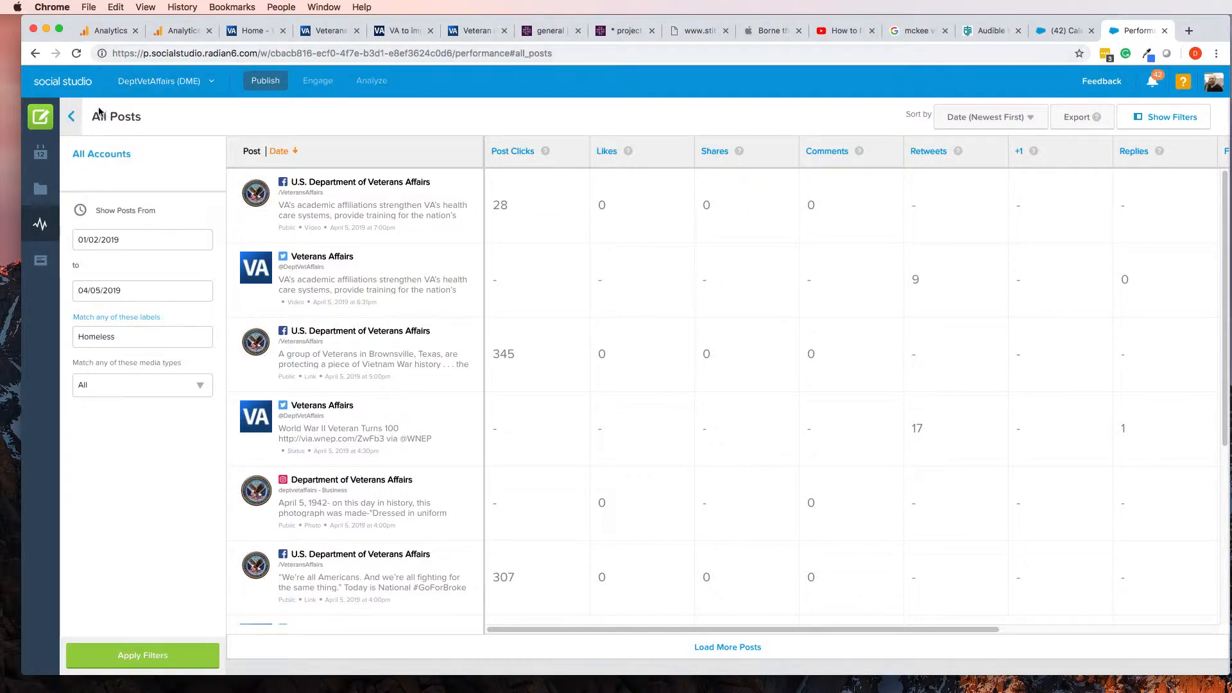
Return to the Performance overview, briefly open the Tweets report, and go to the Instagram Posts report instead
click(67, 113)
scroll(316, 435, down, 10)
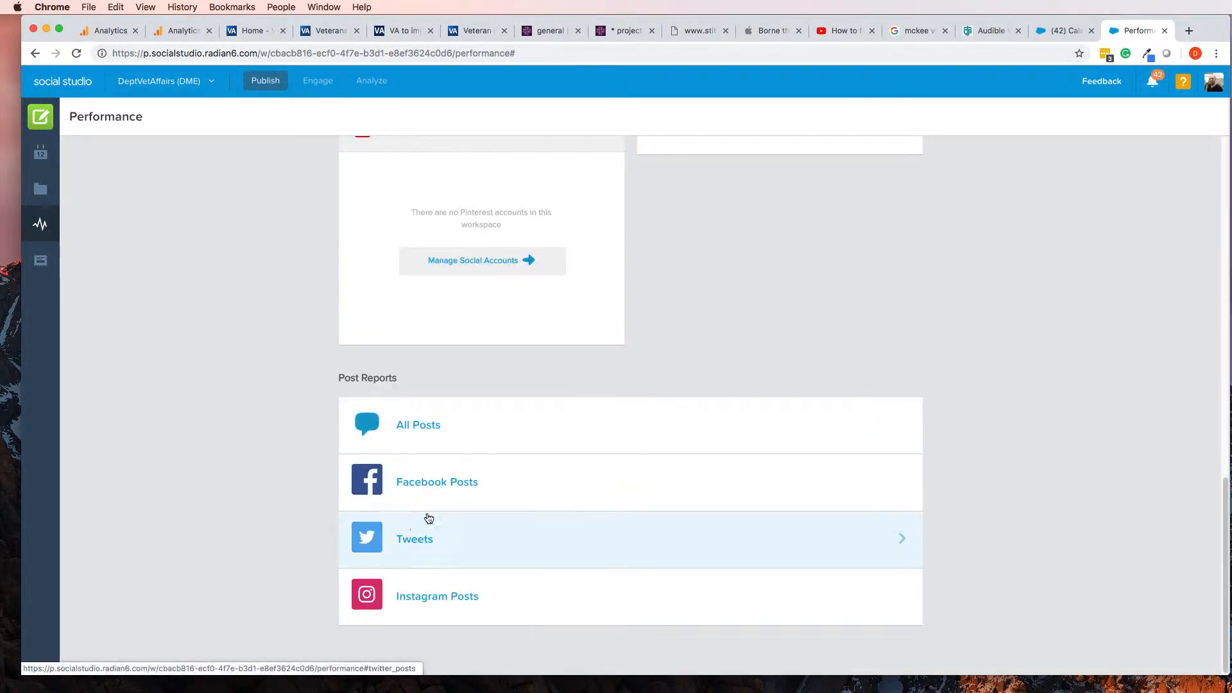
click(404, 538)
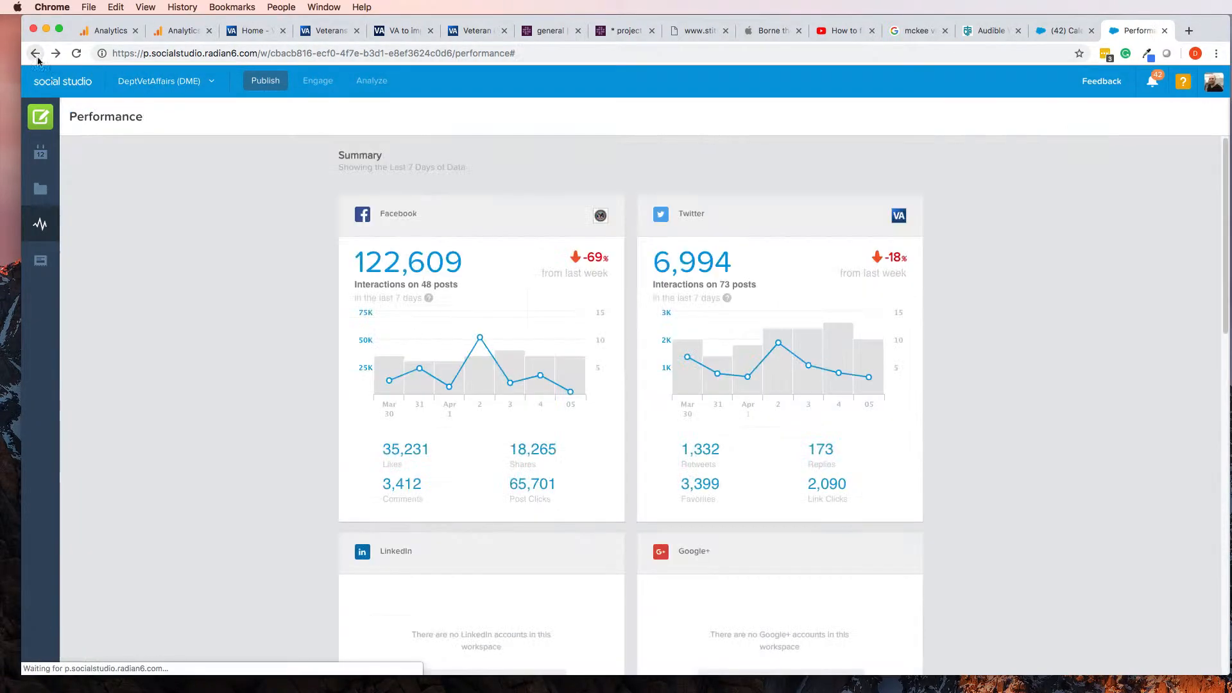
click(35, 53)
scroll(475, 594, down, 10)
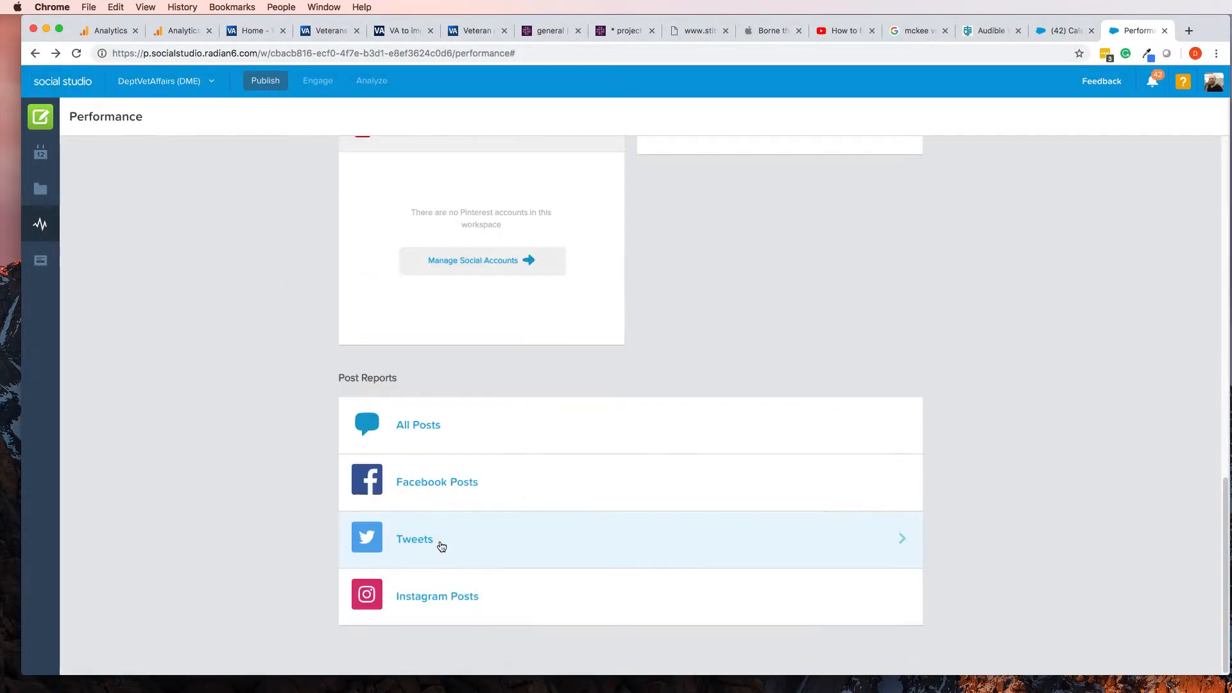
click(438, 591)
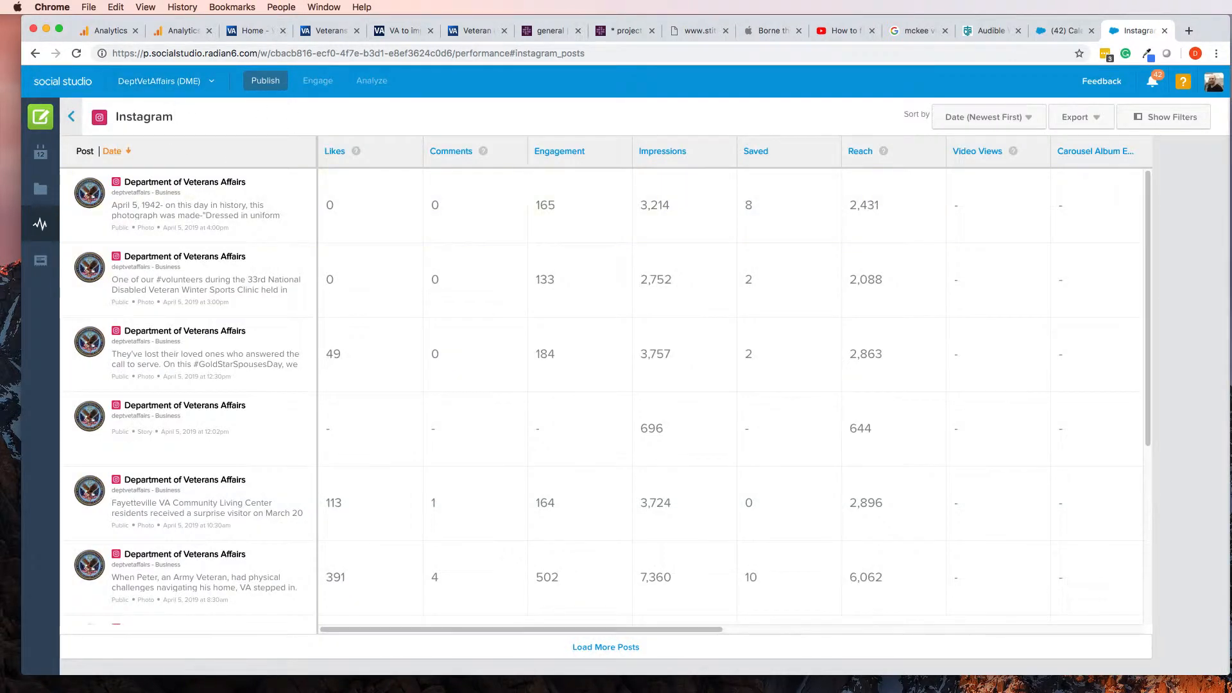
Show the Instagram report's filters and set the start date of the post range to 12/01/2018
click(1131, 117)
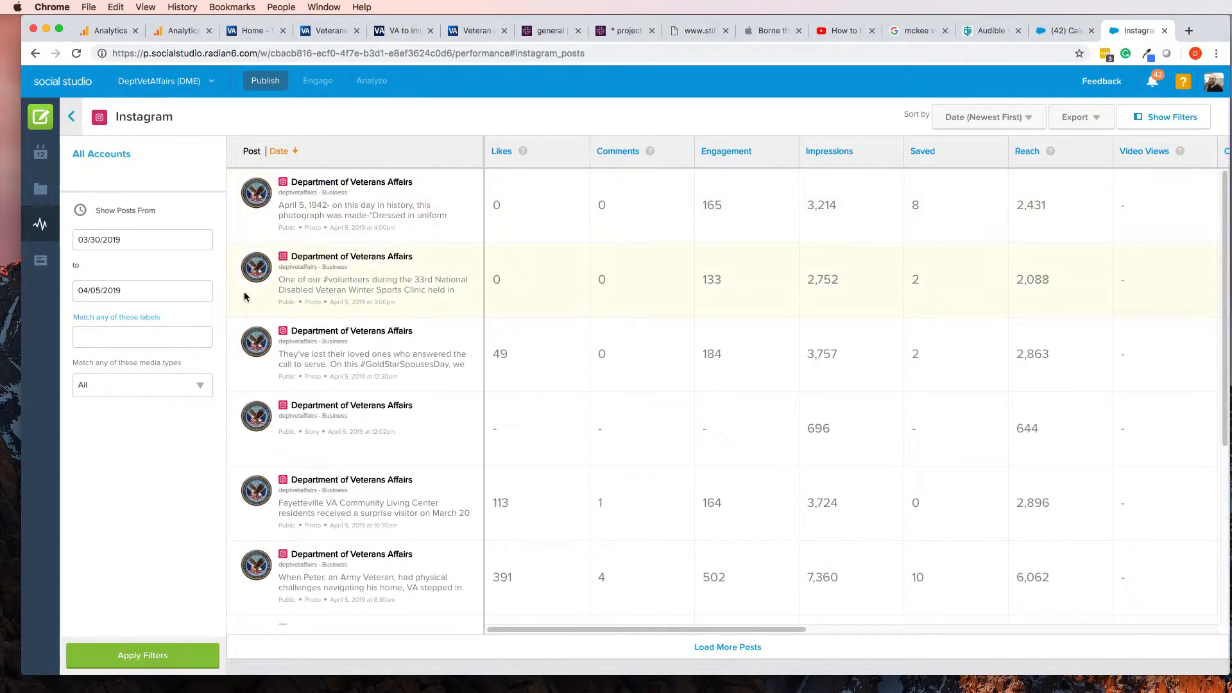
click(106, 240)
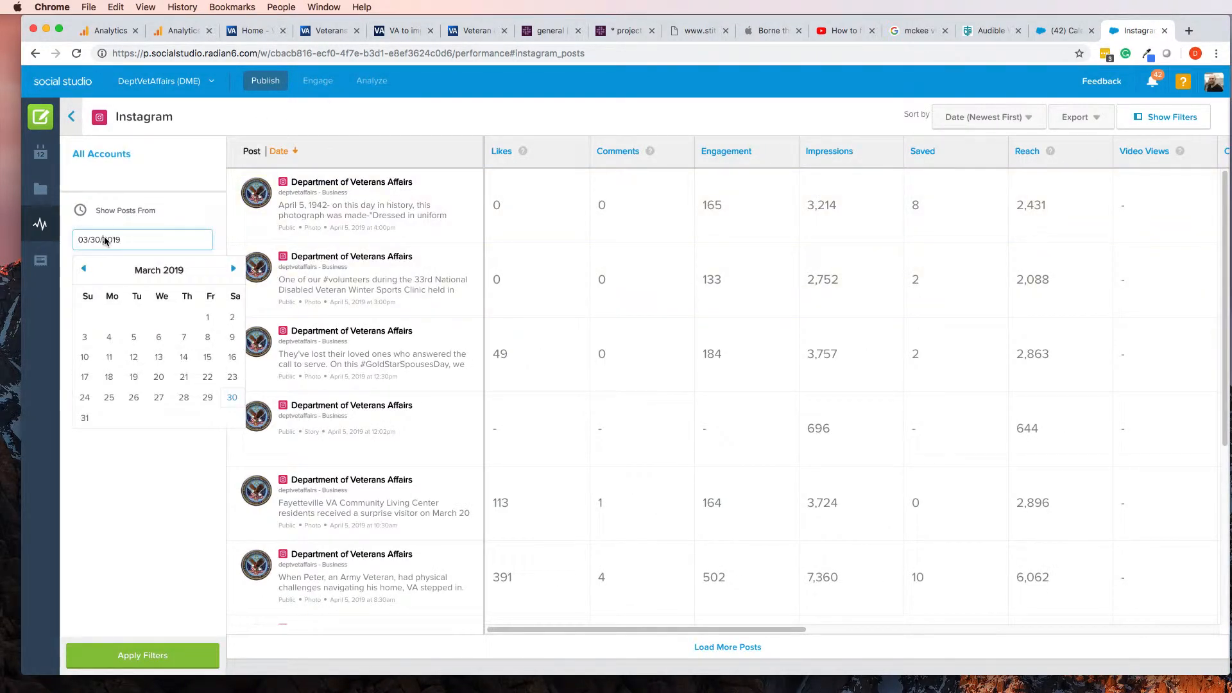
click(86, 273)
click(84, 270)
click(85, 270)
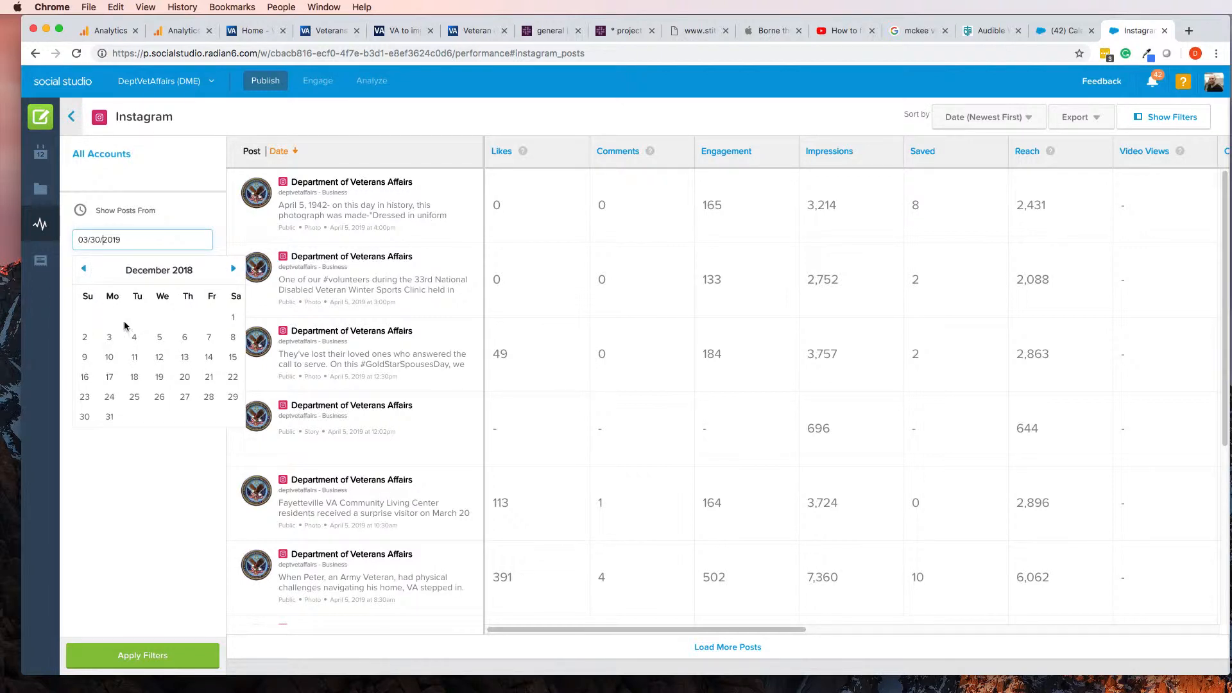
click(232, 317)
Try to filter the Instagram report by the suggested Homeless label, and check the listed posts
click(125, 338)
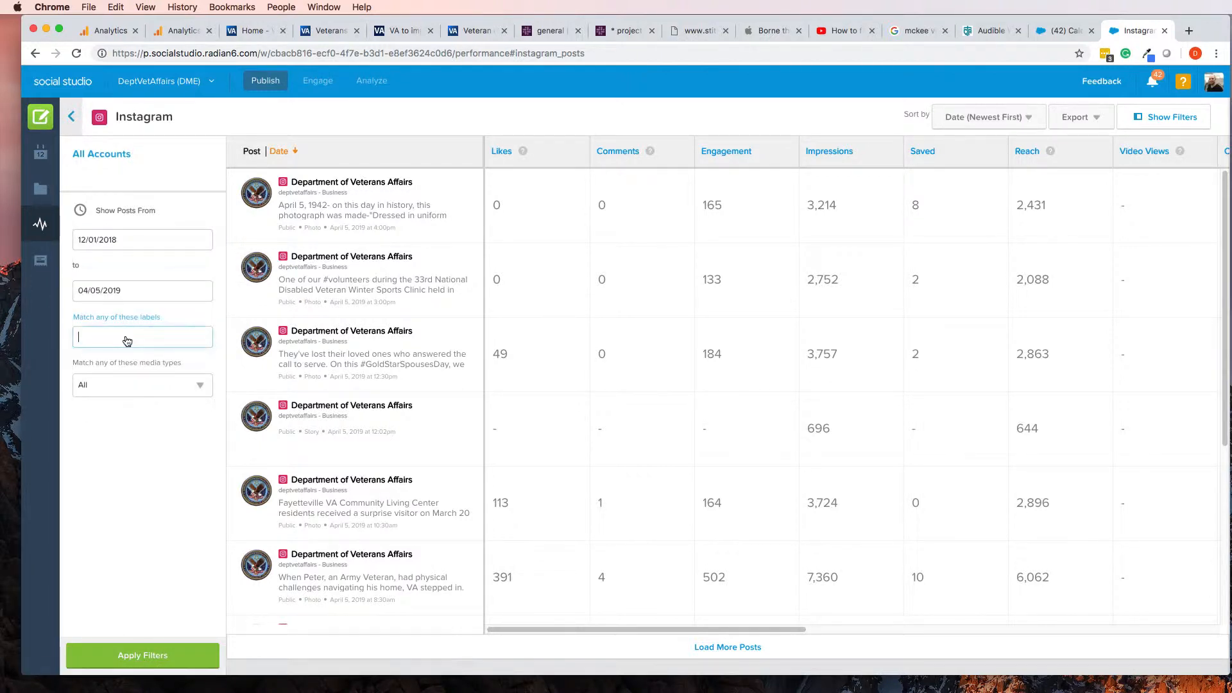
text(h)
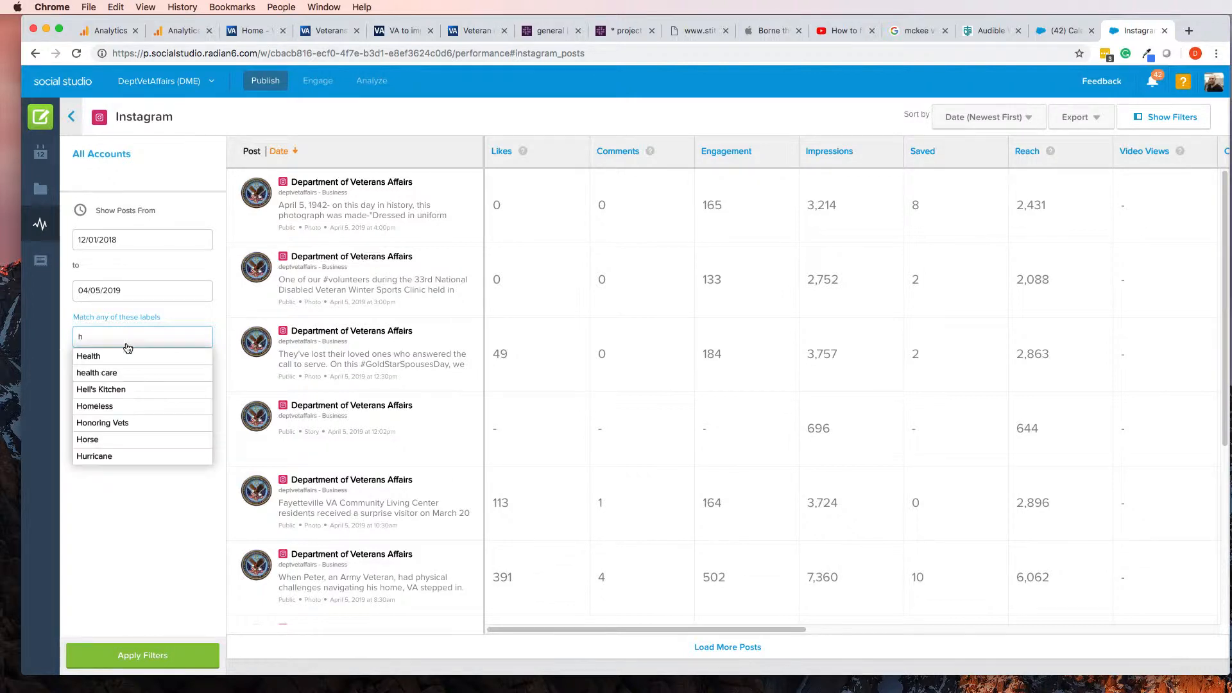
click(109, 412)
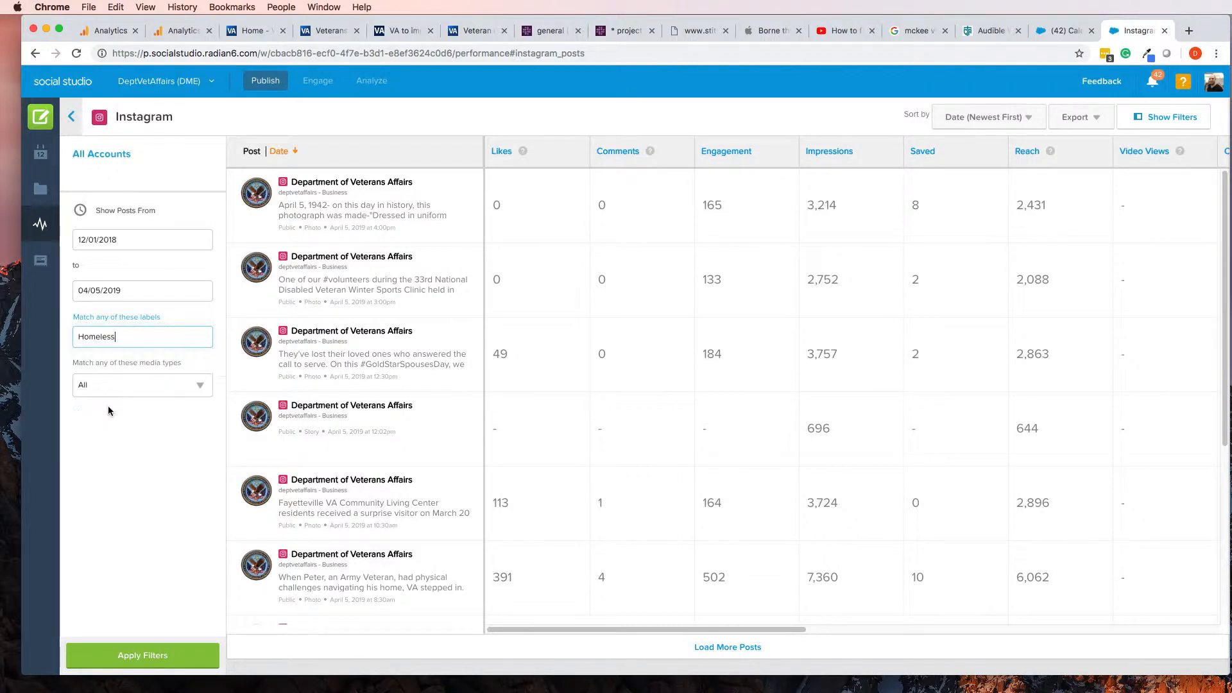
click(128, 655)
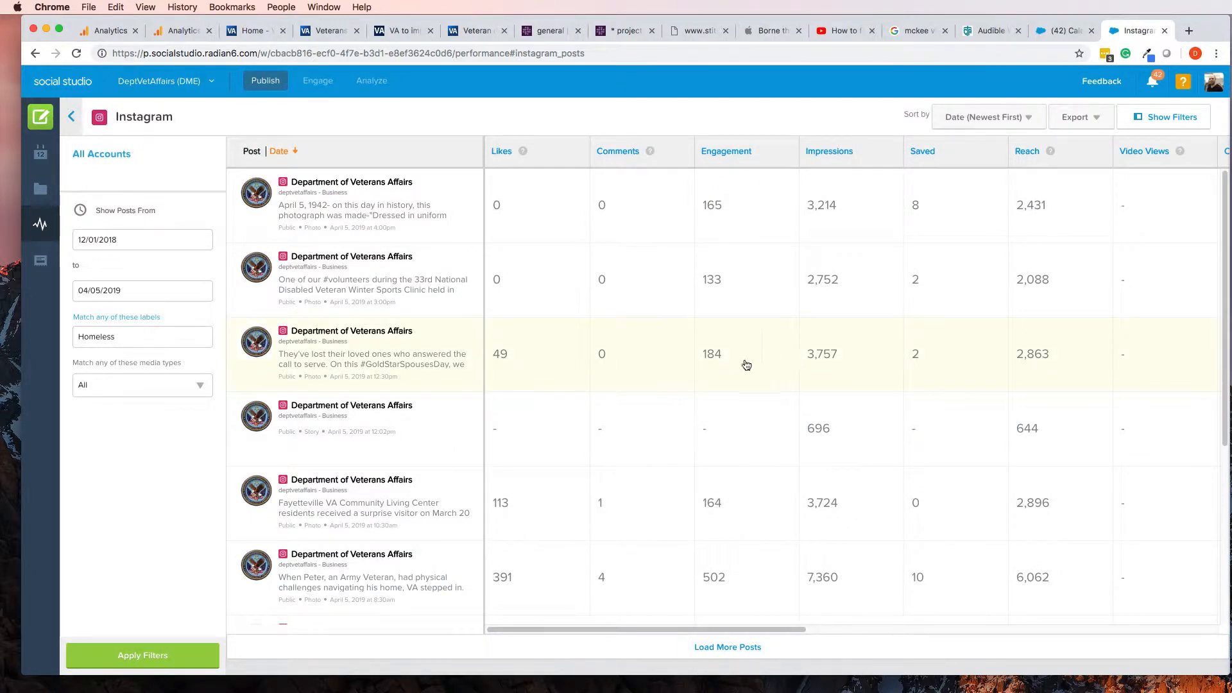
scroll(503, 330, down, 5)
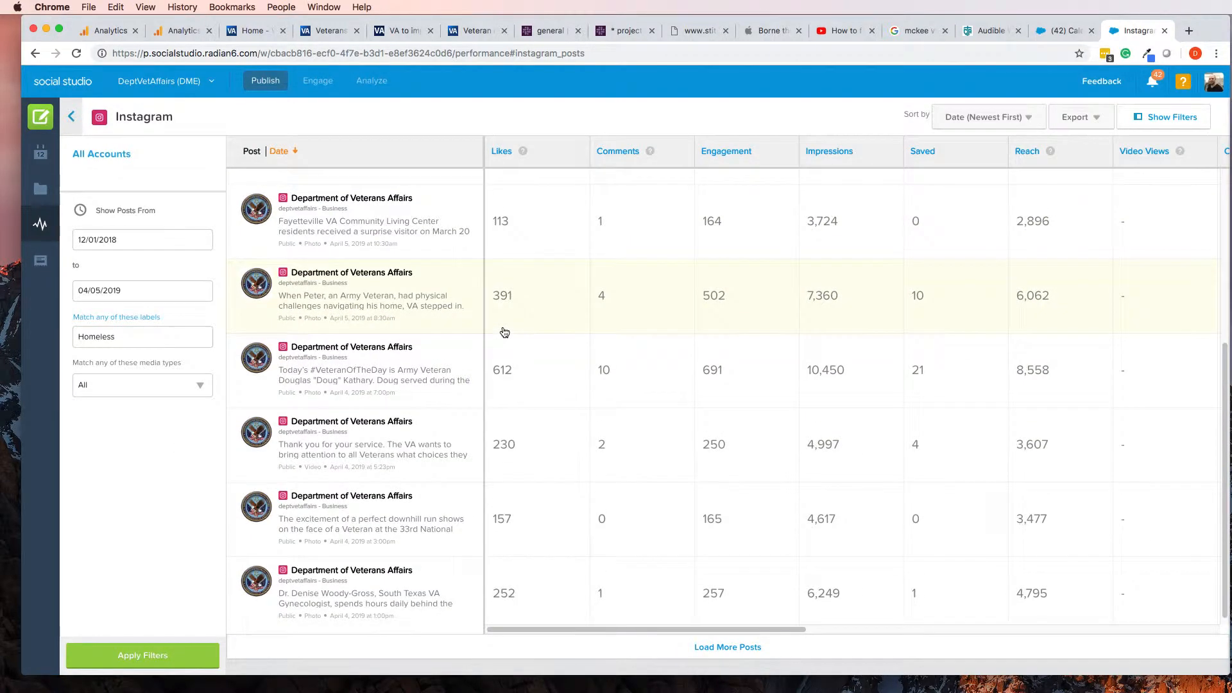
scroll(502, 330, up, 5)
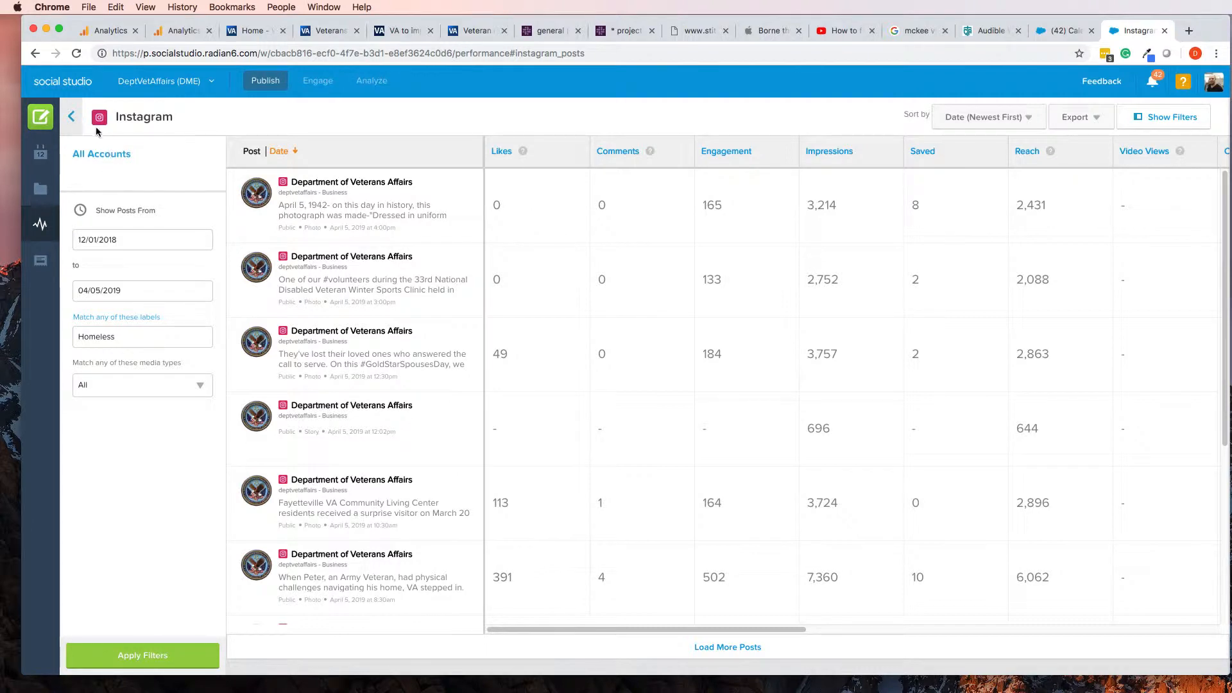
Leave the Instagram report for the Performance overview and open the Facebook Posts report
click(74, 125)
scroll(492, 391, down, 10)
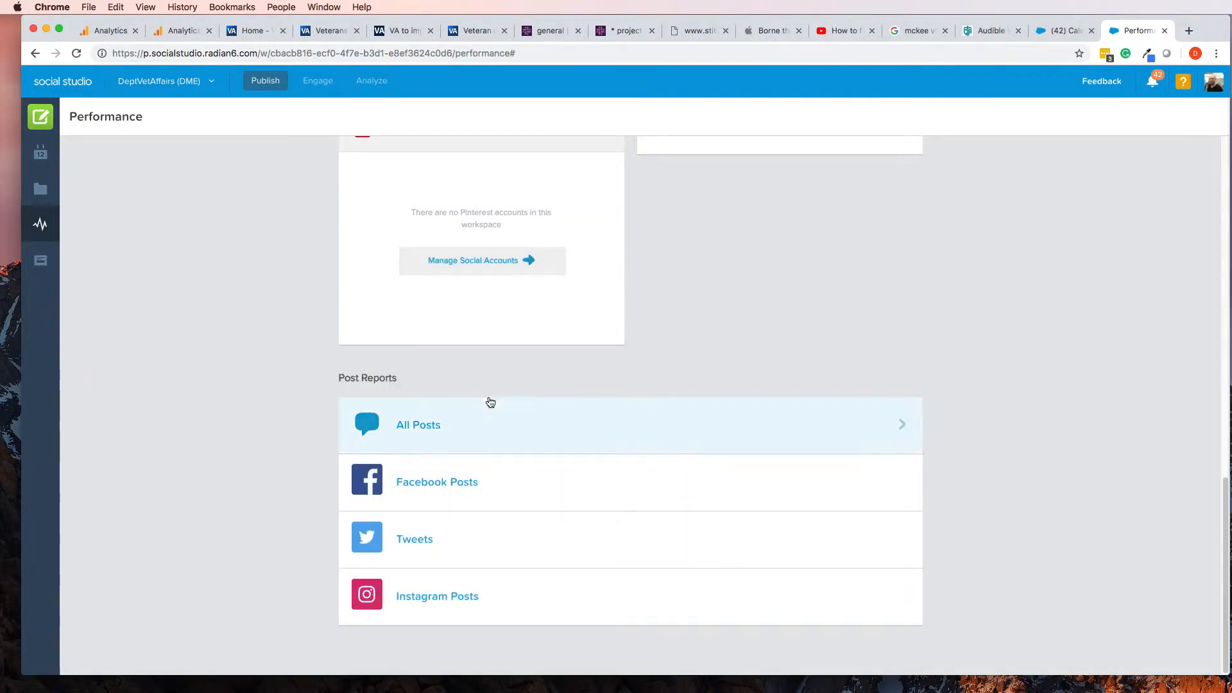
click(446, 481)
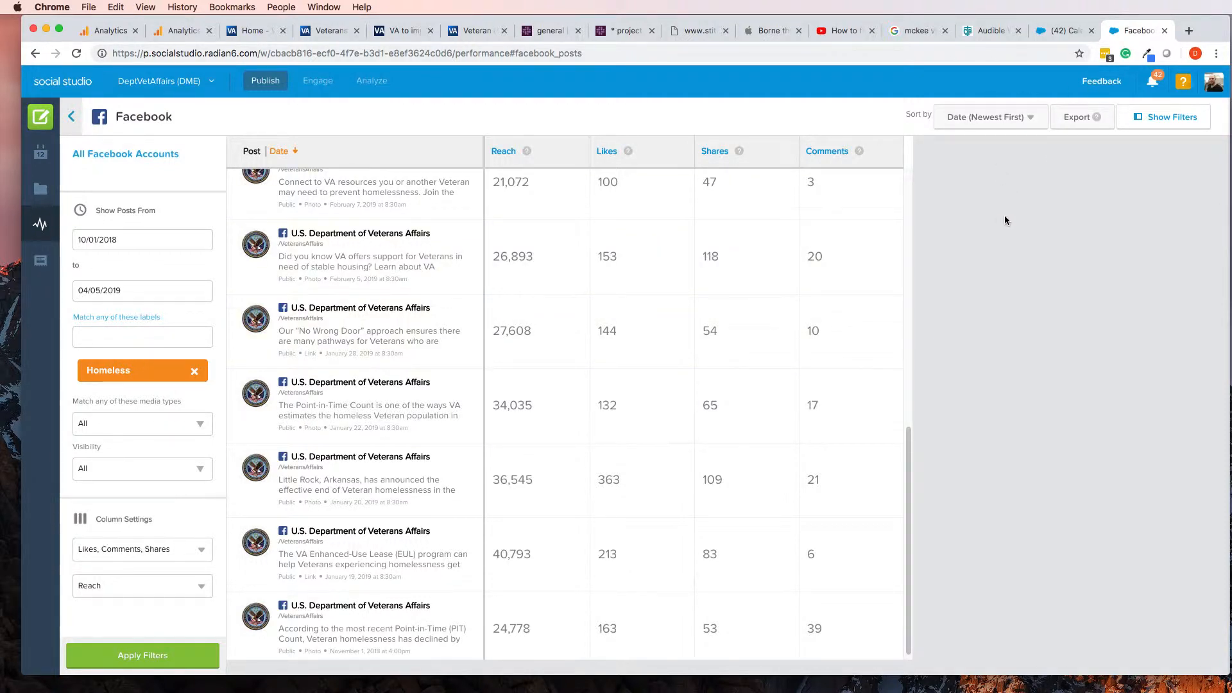
Review the reach, likes, shares and comments of the Homeless-labeled Facebook posts dated 10/01/2018 to 04/05/2019
scroll(879, 242, up, 5)
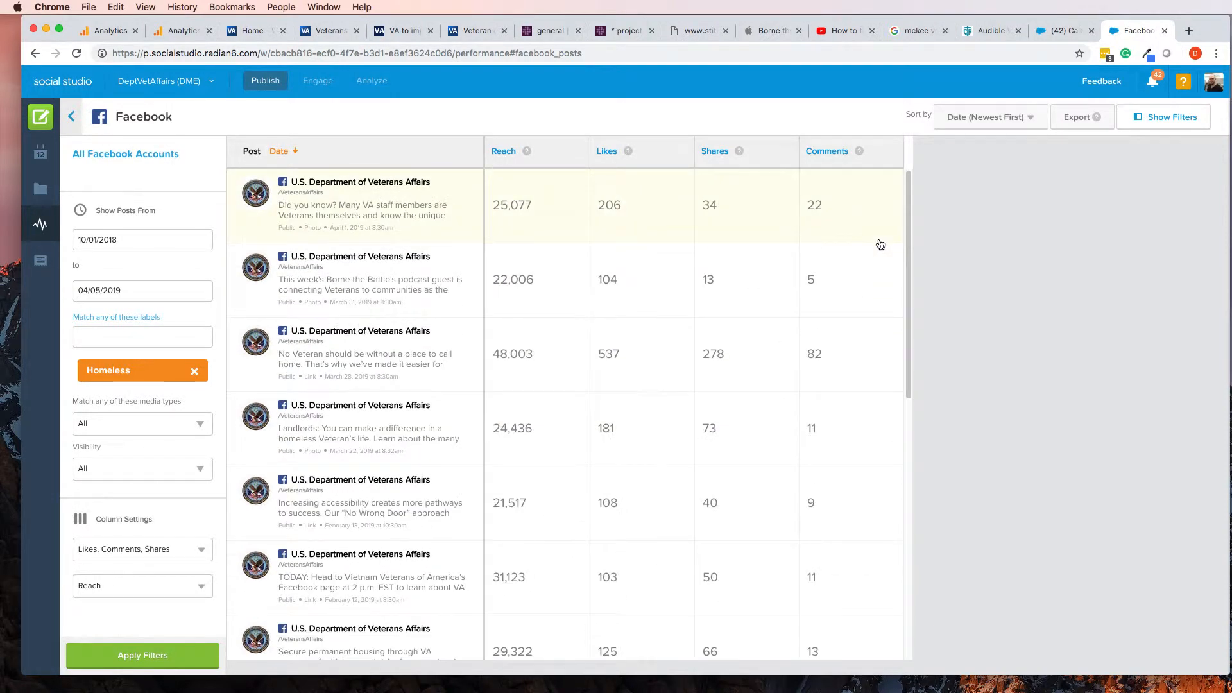
scroll(879, 239, down, 5)
scroll(710, 278, up, 5)
scroll(530, 322, down, 8)
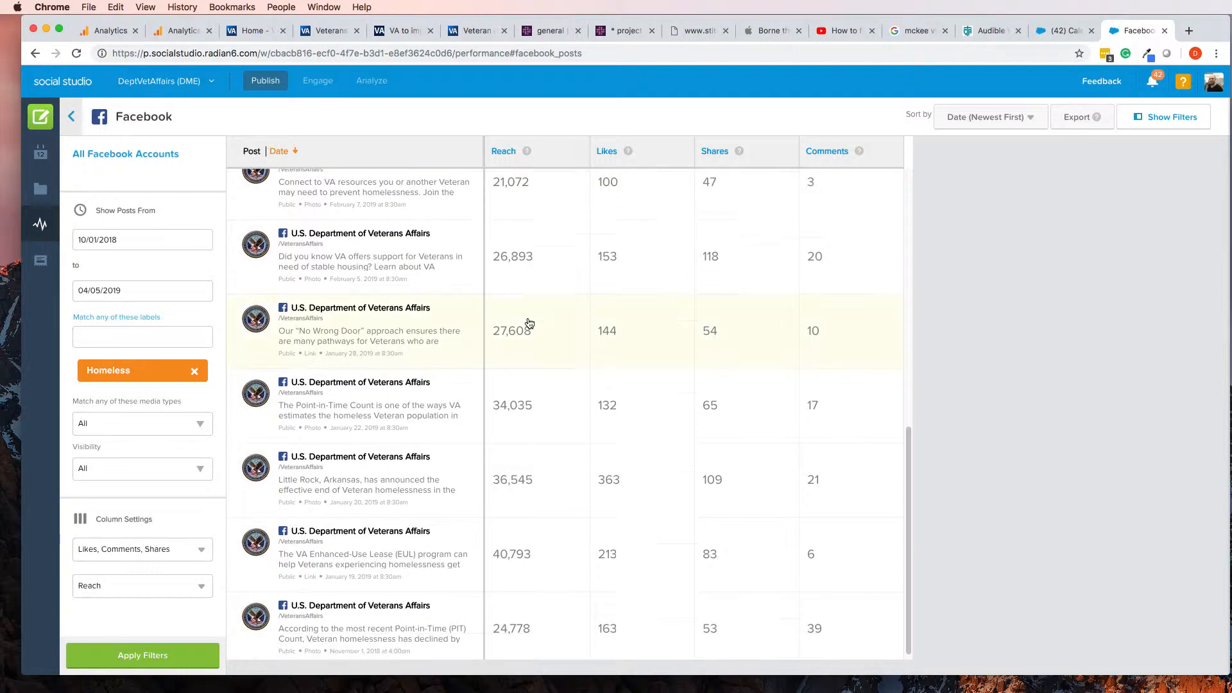
scroll(530, 323, up, 8)
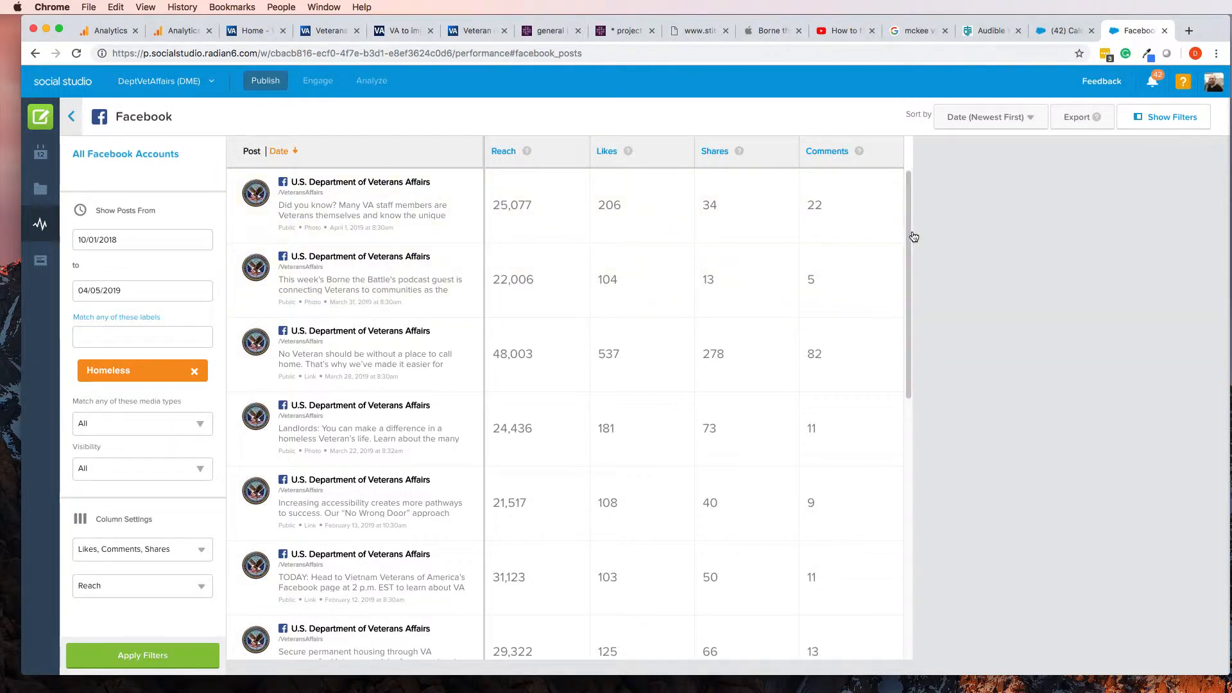
Export the Homeless-filtered Facebook report as a CSV file, locate the download in Finder, and open it in Excel
click(1075, 118)
click(1074, 143)
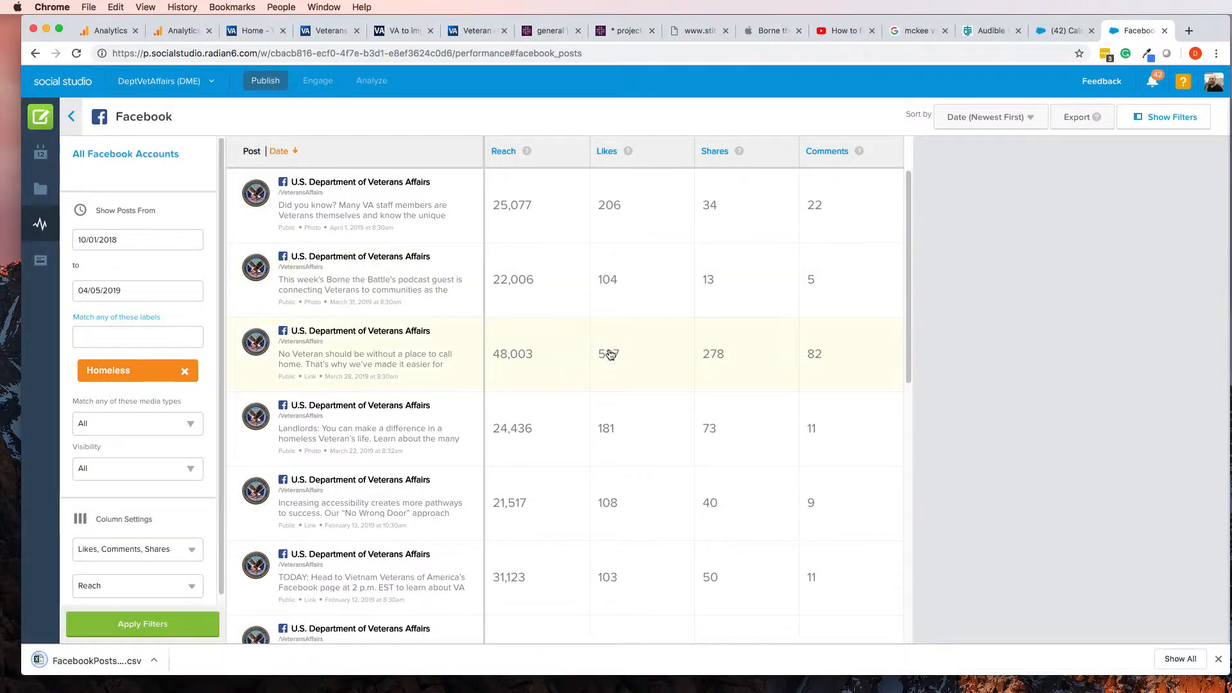
click(159, 661)
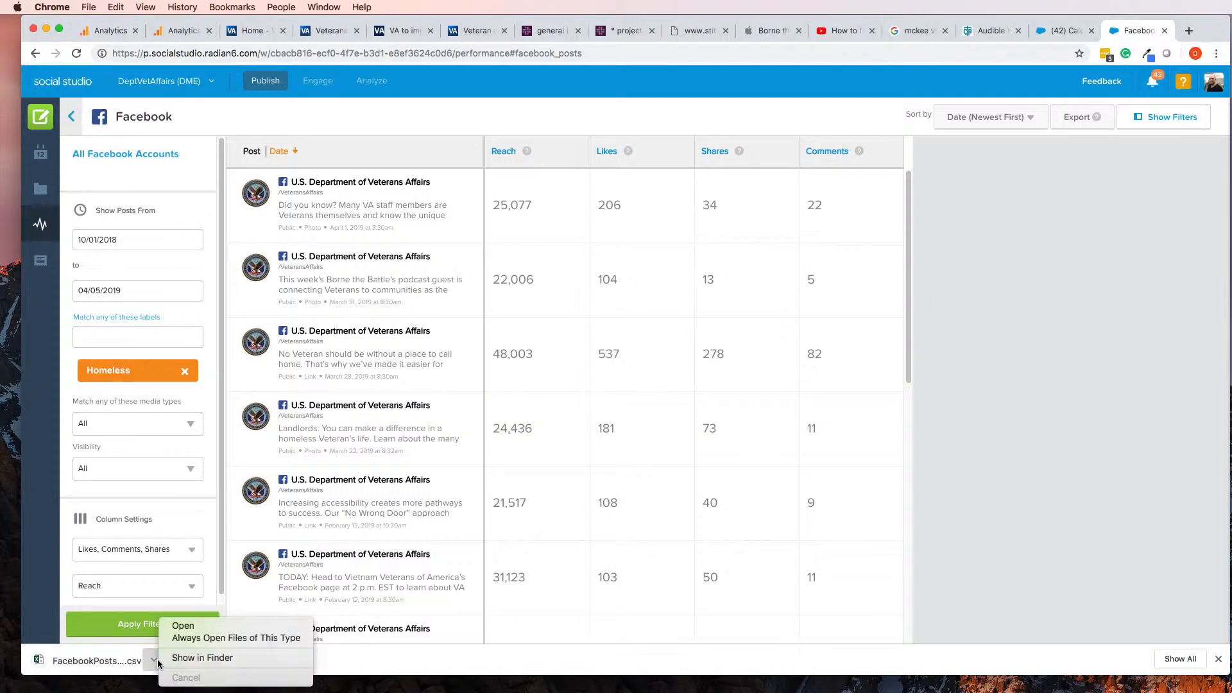
click(183, 657)
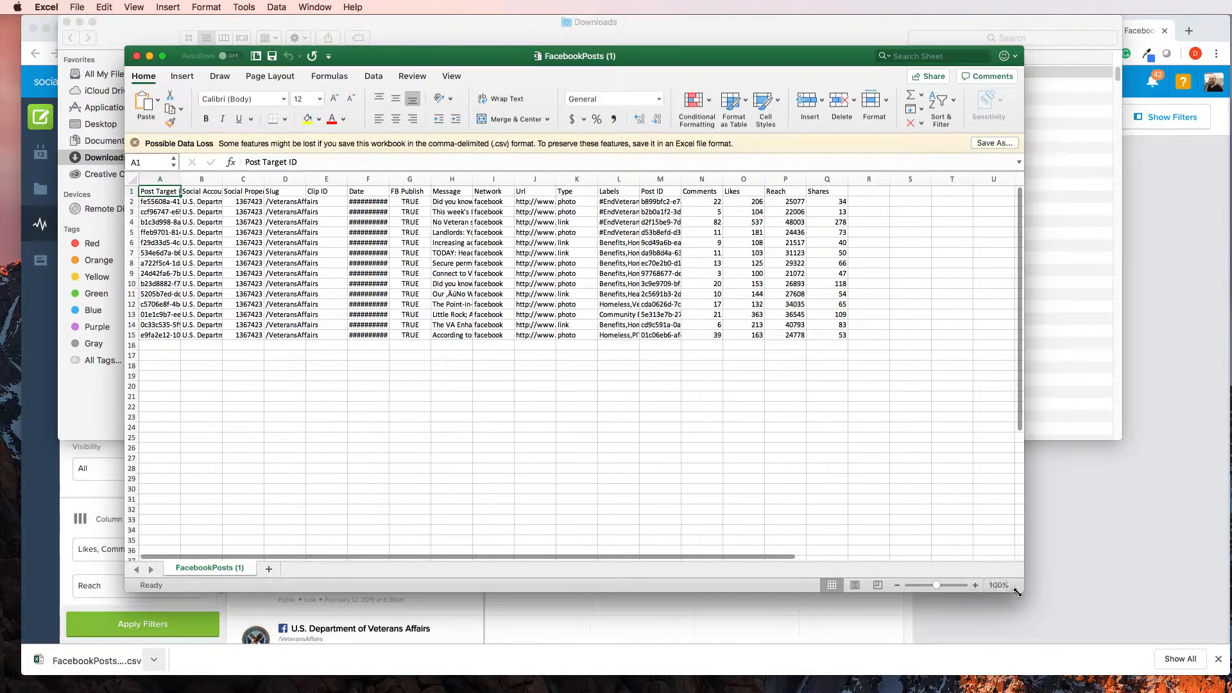
Enlarge the FacebookPosts workbook window and select all of the exported data
drag(1071, 614, 1094, 633)
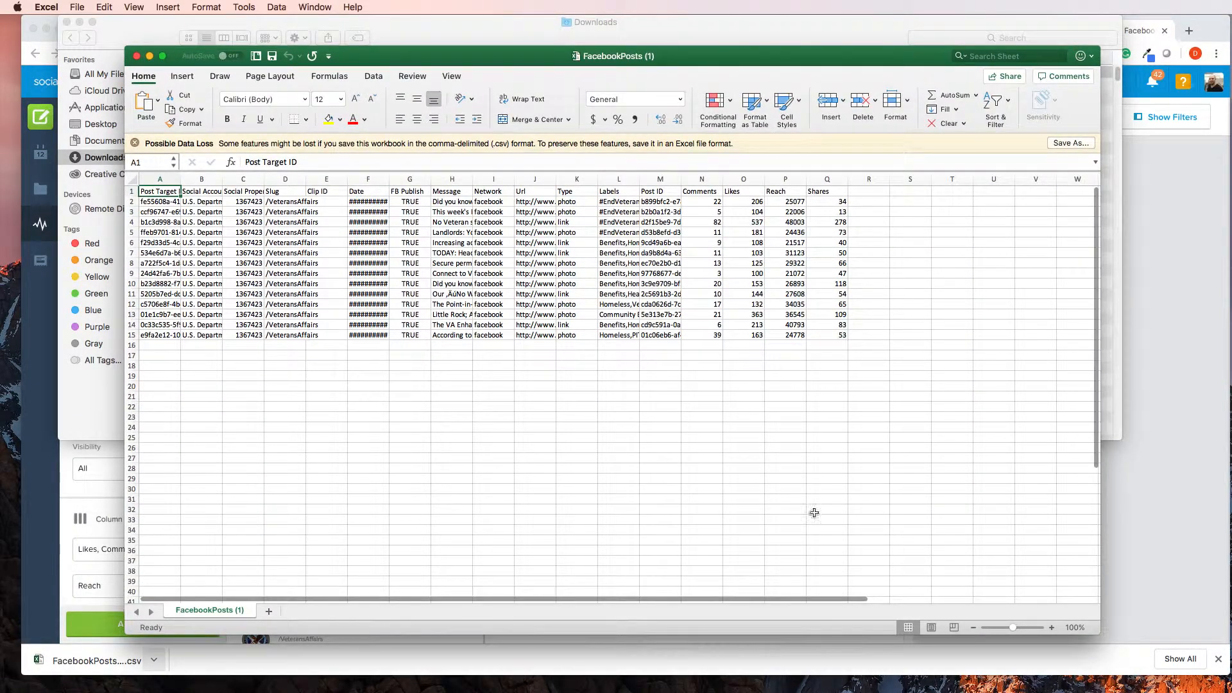
click(444, 366)
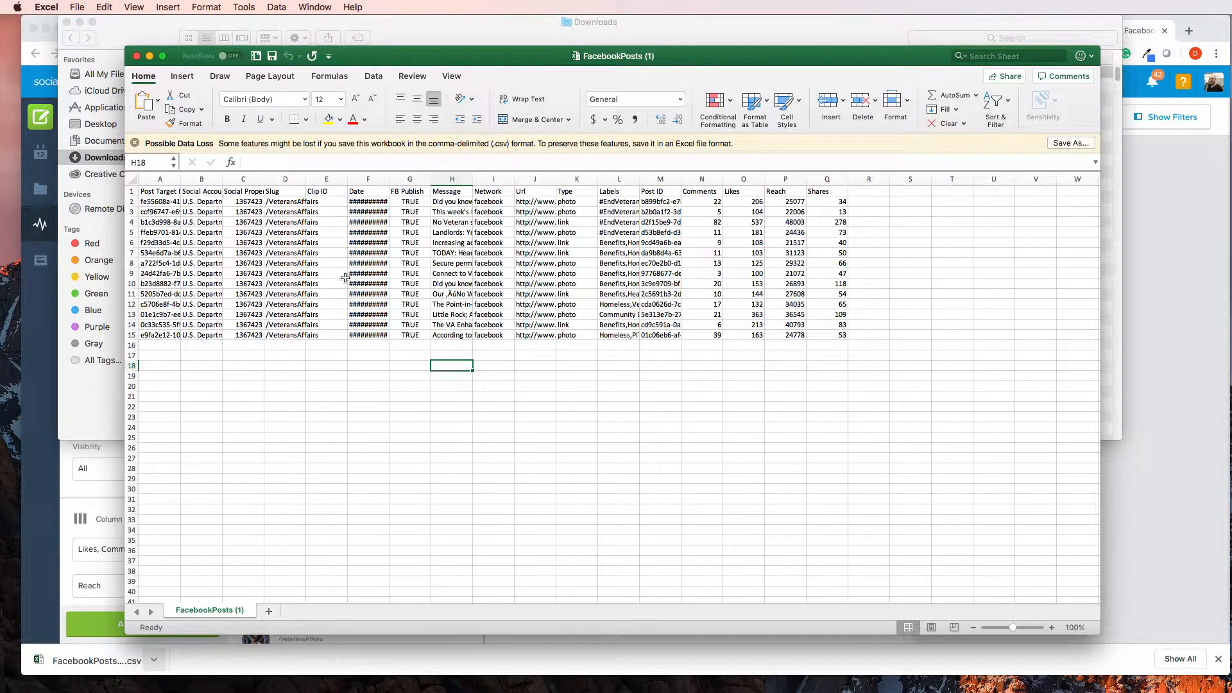
click(267, 233)
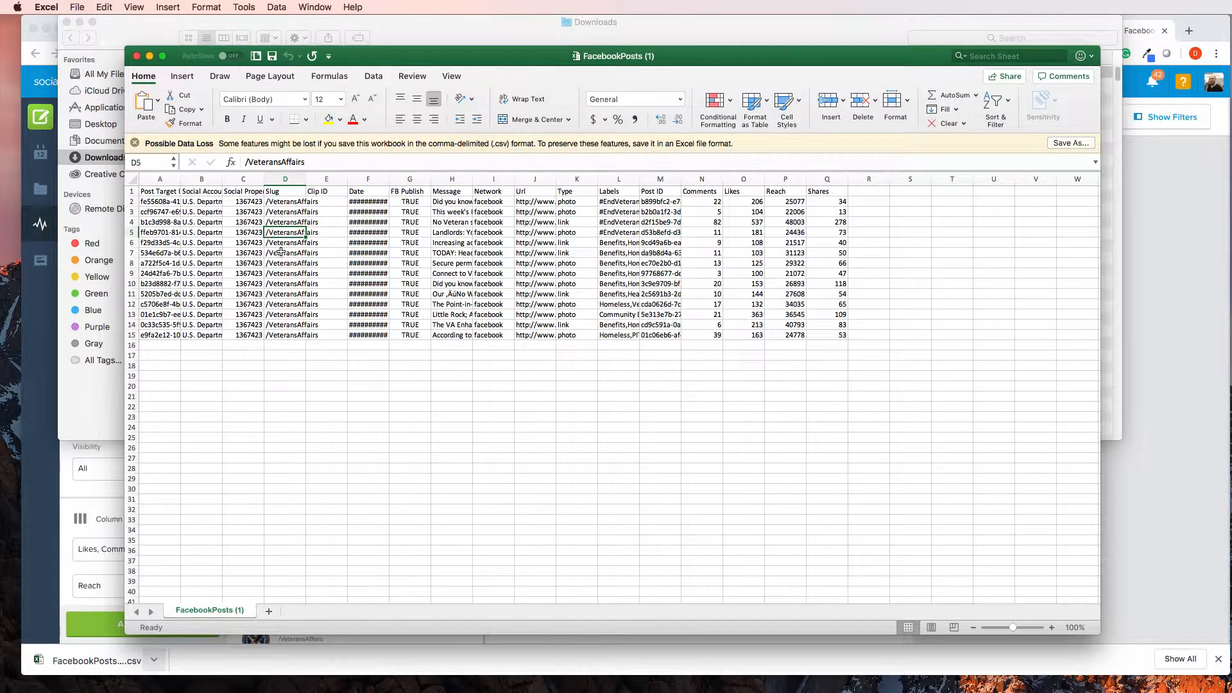
key(super+a)
scroll(283, 256, up, 5)
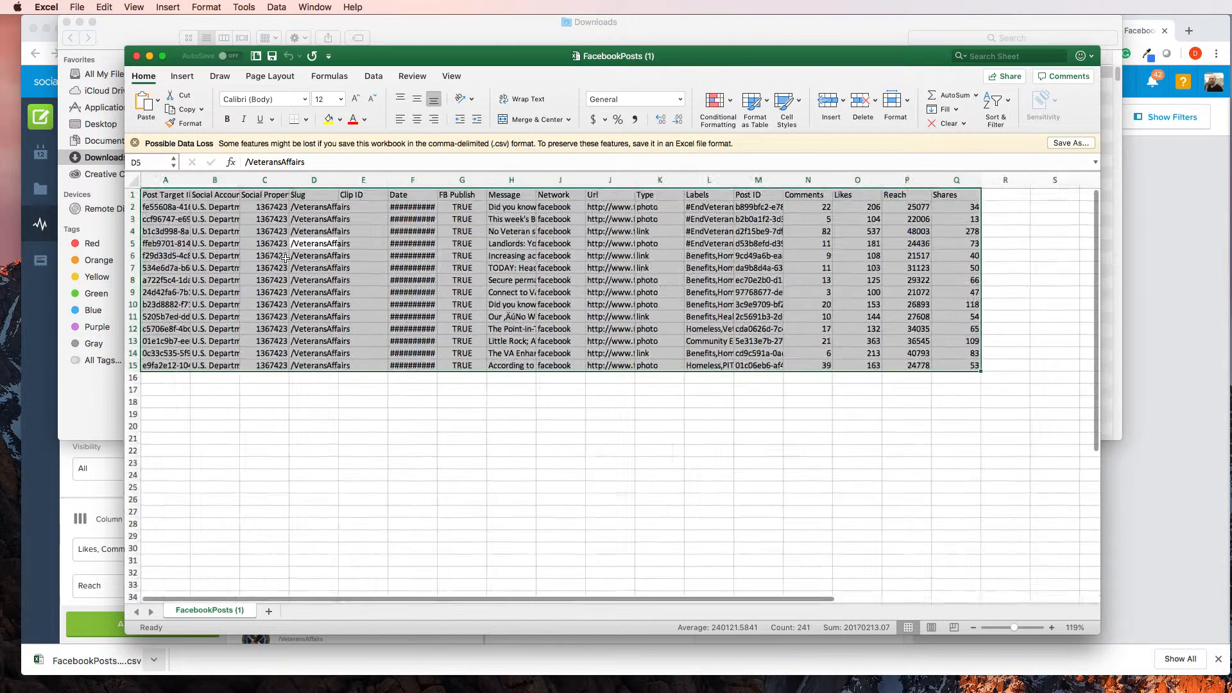
Clear the data selection and fit the Date column's width to its contents
click(422, 298)
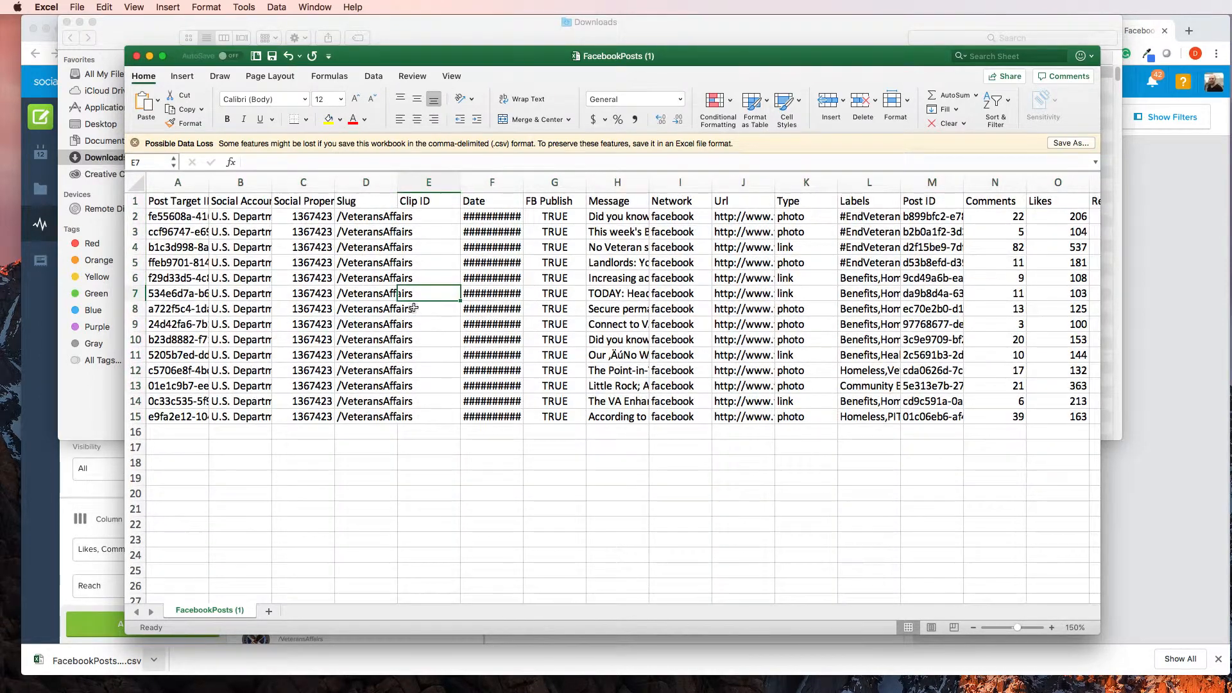
scroll(444, 329, down, 5)
scroll(444, 329, up, 5)
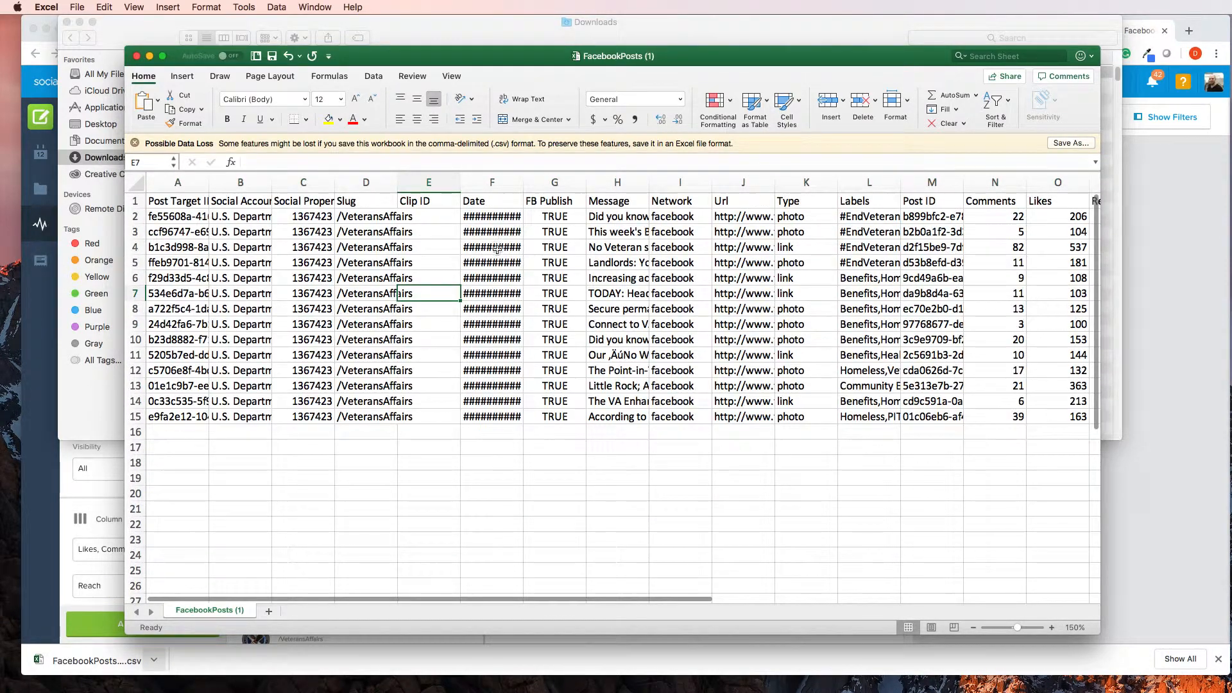
double_click(524, 182)
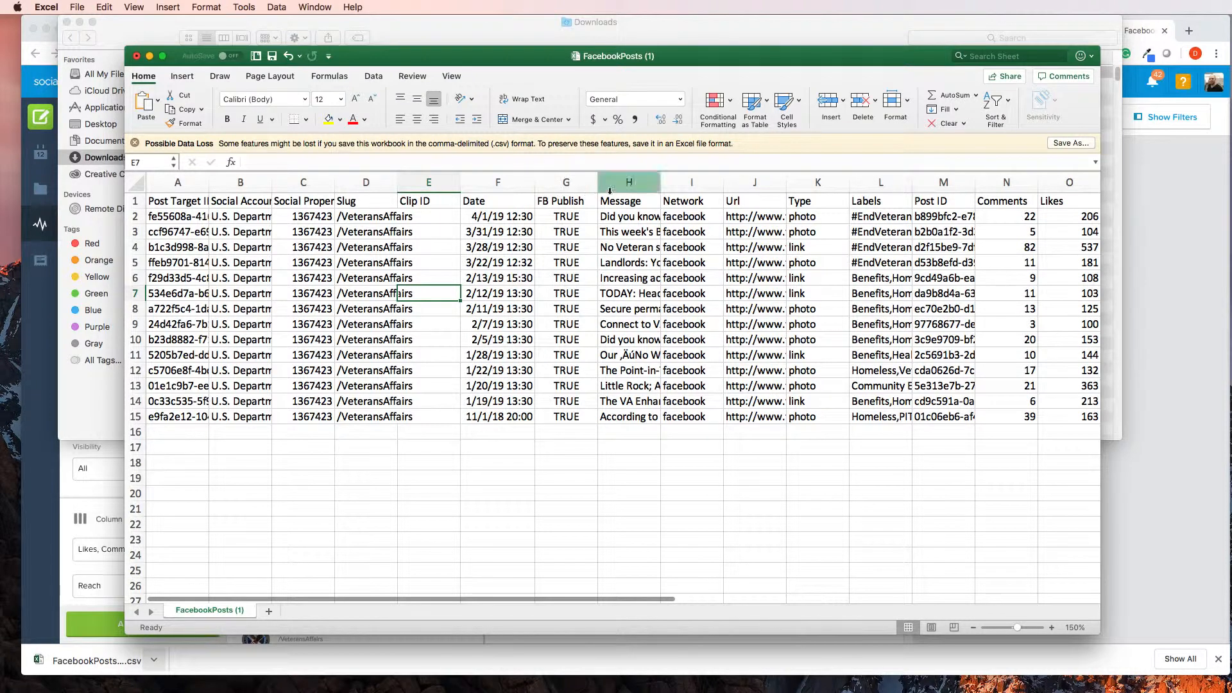
Widen the Message column and turn on Wrap text for all its cells
drag(660, 183, 937, 179)
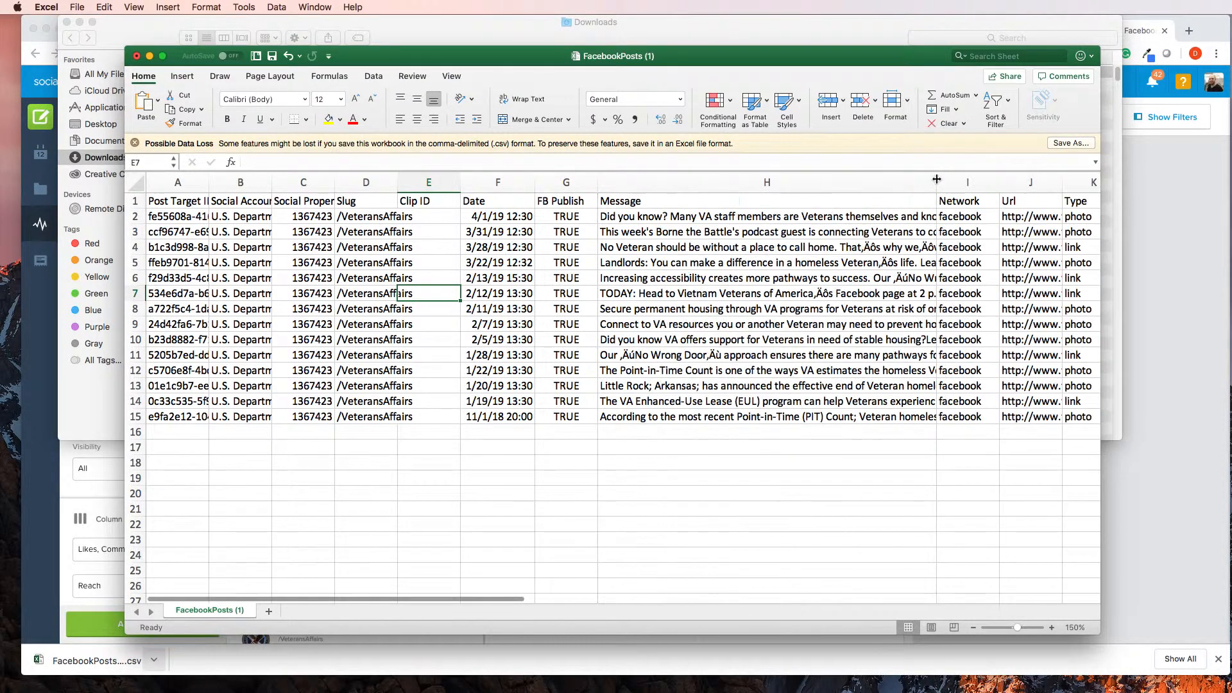
click(834, 183)
right_click(835, 182)
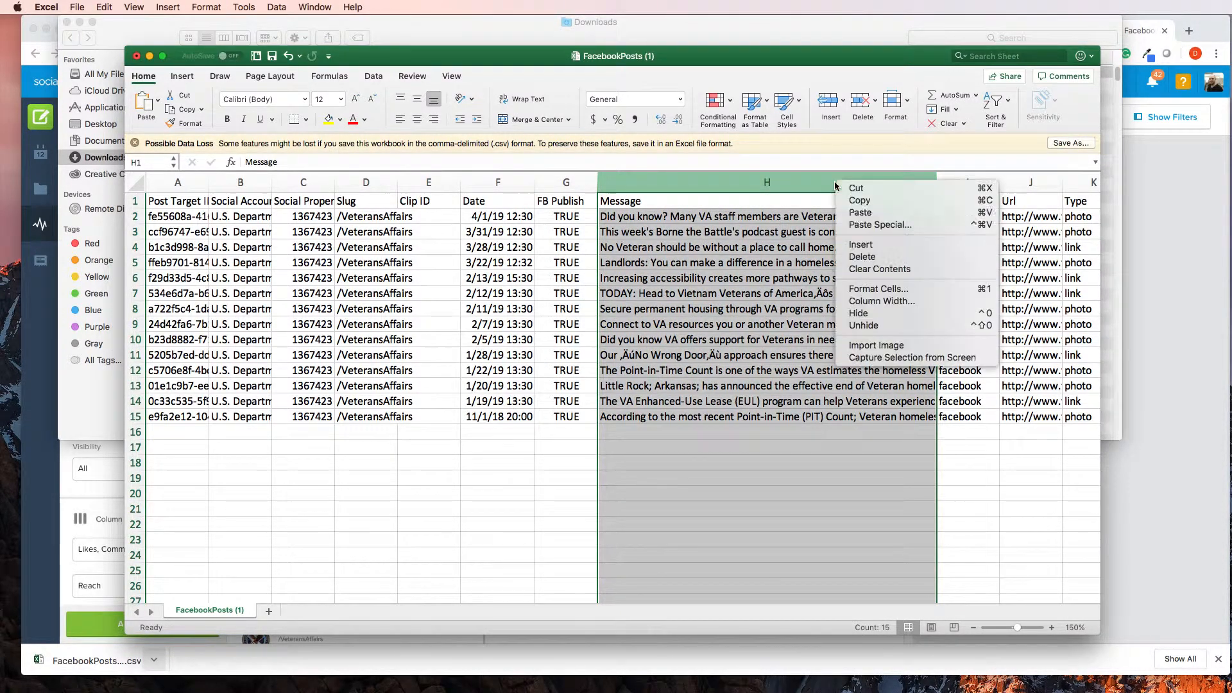
click(875, 287)
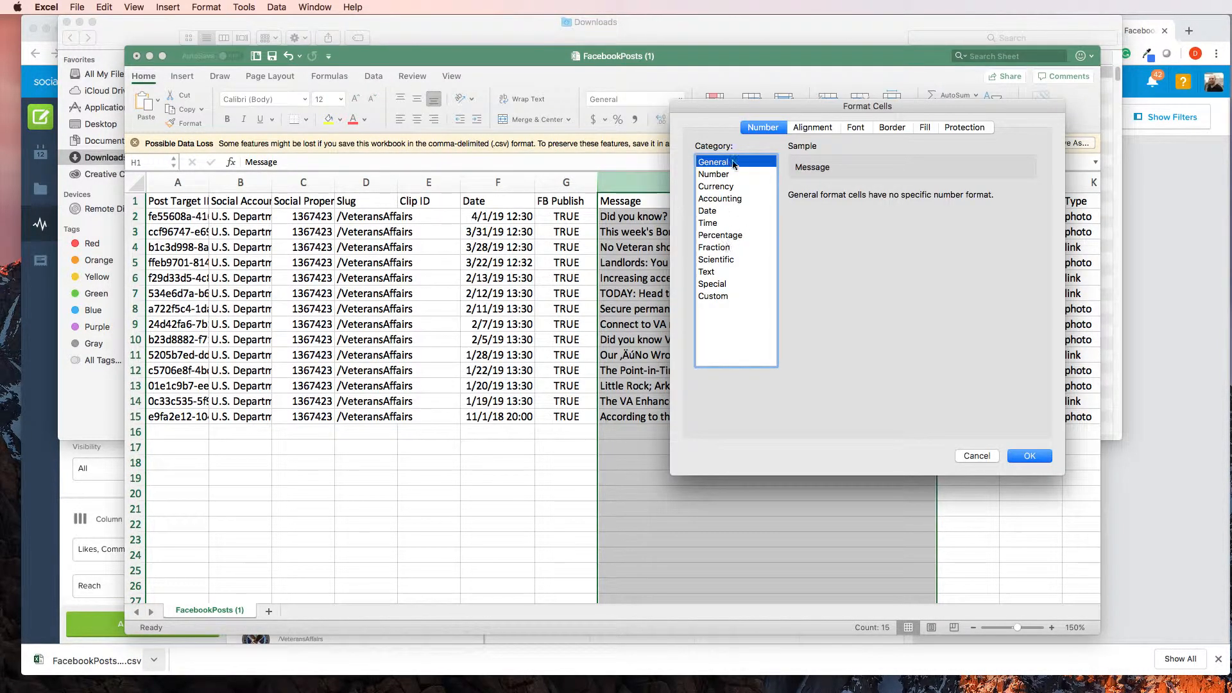
click(812, 130)
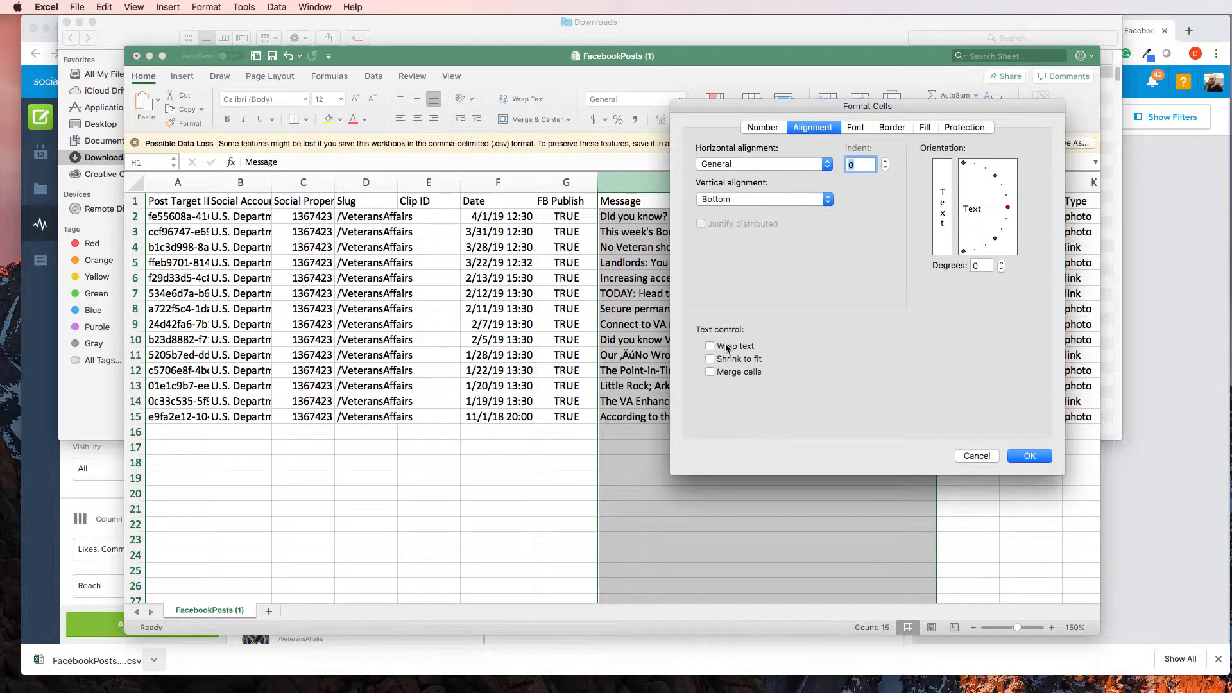
click(728, 348)
click(1029, 456)
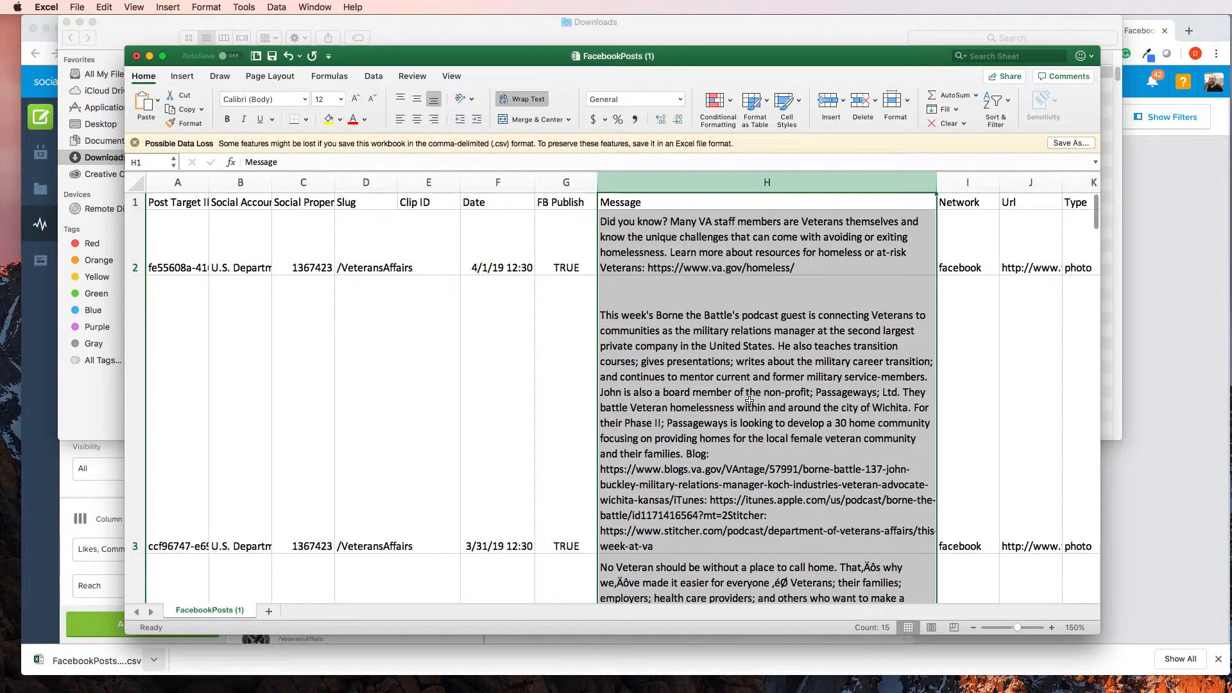
Read through the wrapped post messages down the Message column and return to the first rows
click(749, 401)
scroll(750, 400, down, 5)
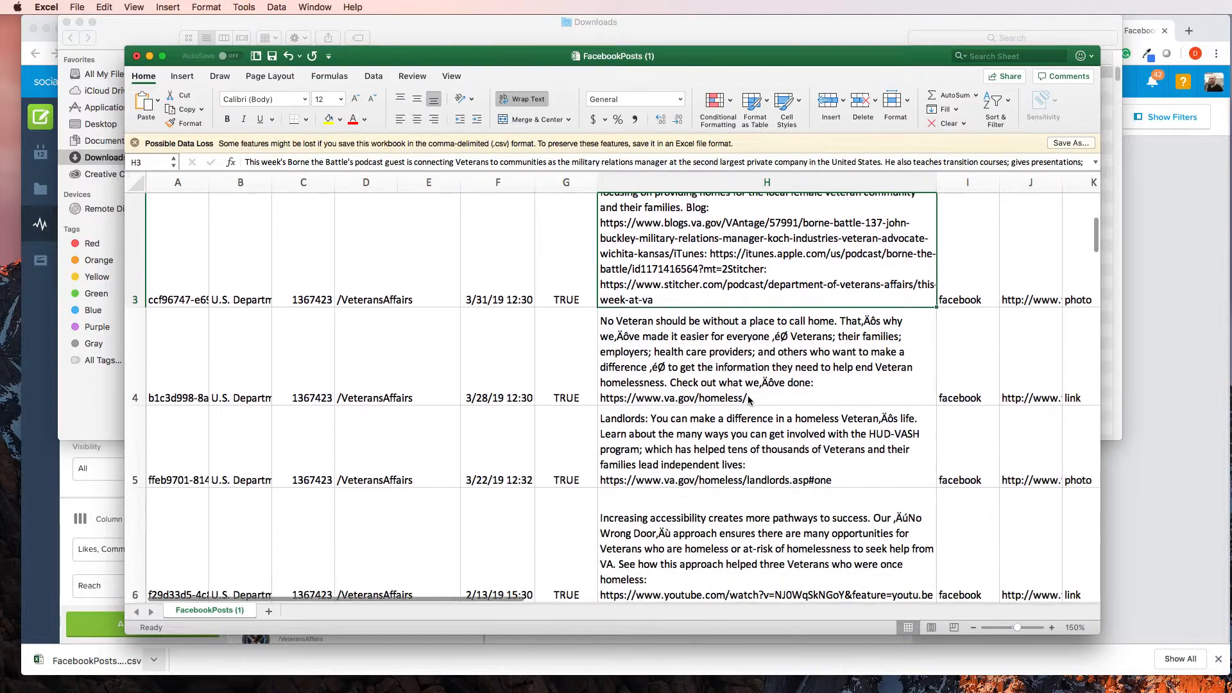
scroll(749, 399, down, 10)
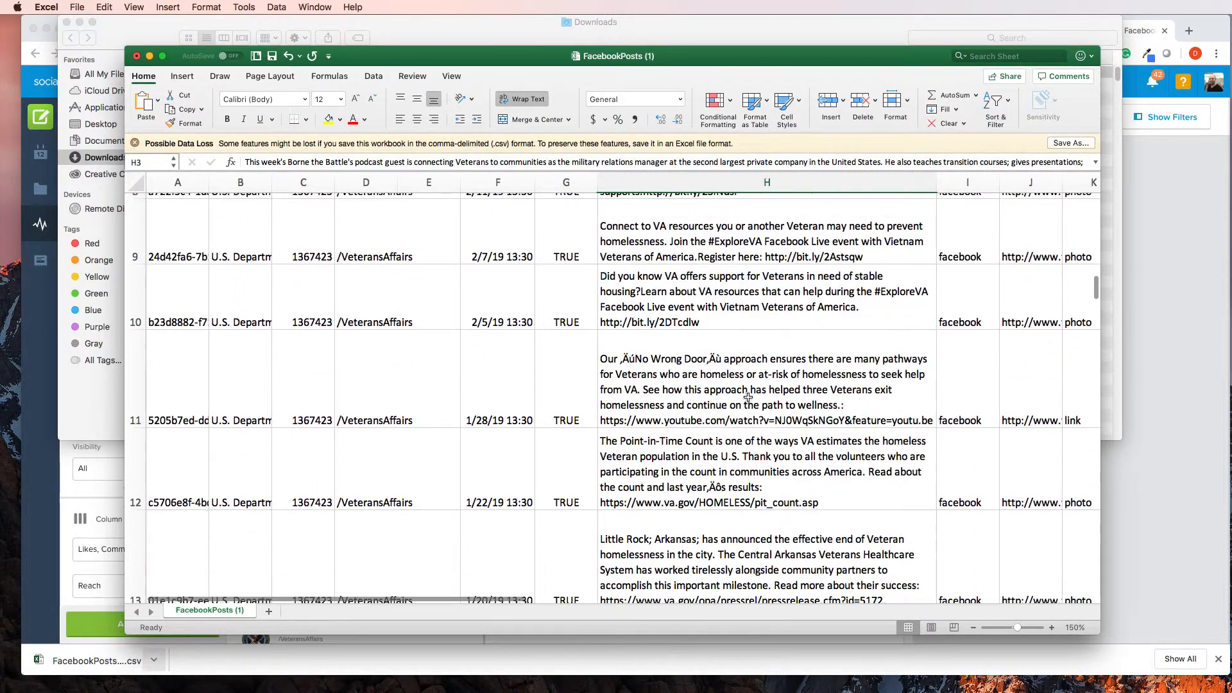
click(701, 301)
scroll(703, 302, up, 15)
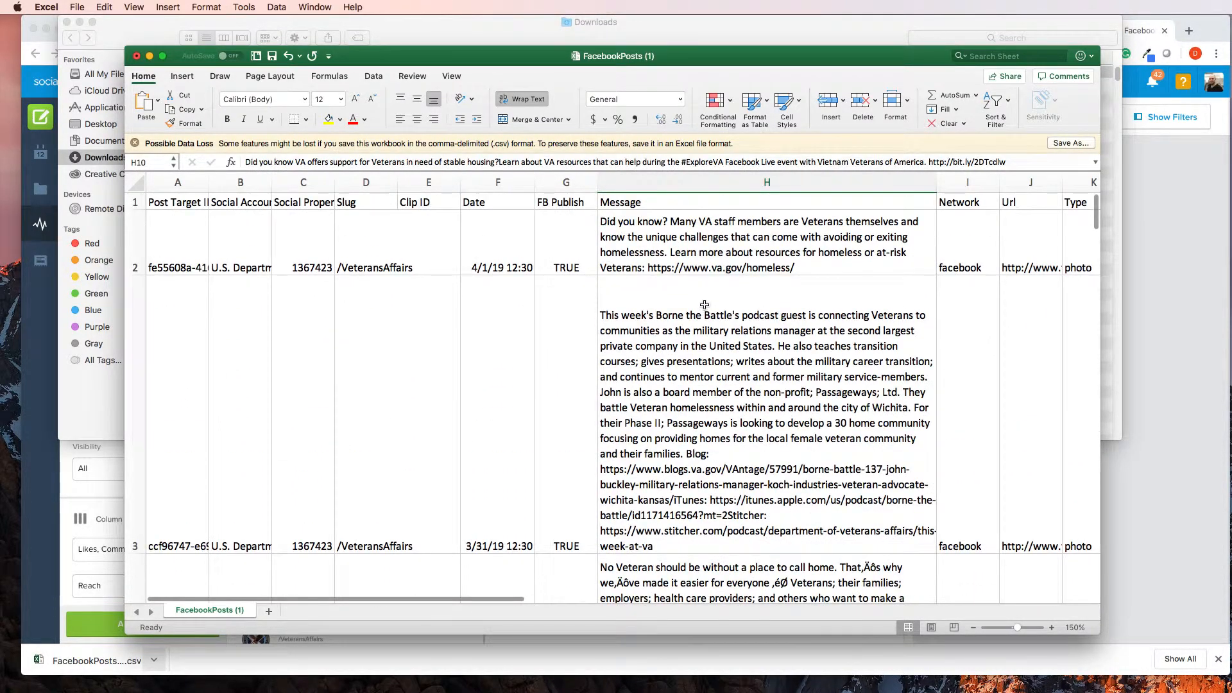
Examine the first post's row from Message across to Comments, Likes, Reach and Shares
click(772, 251)
key(Right)
key(Right)
key(Right)
key(Right)
key(Right)
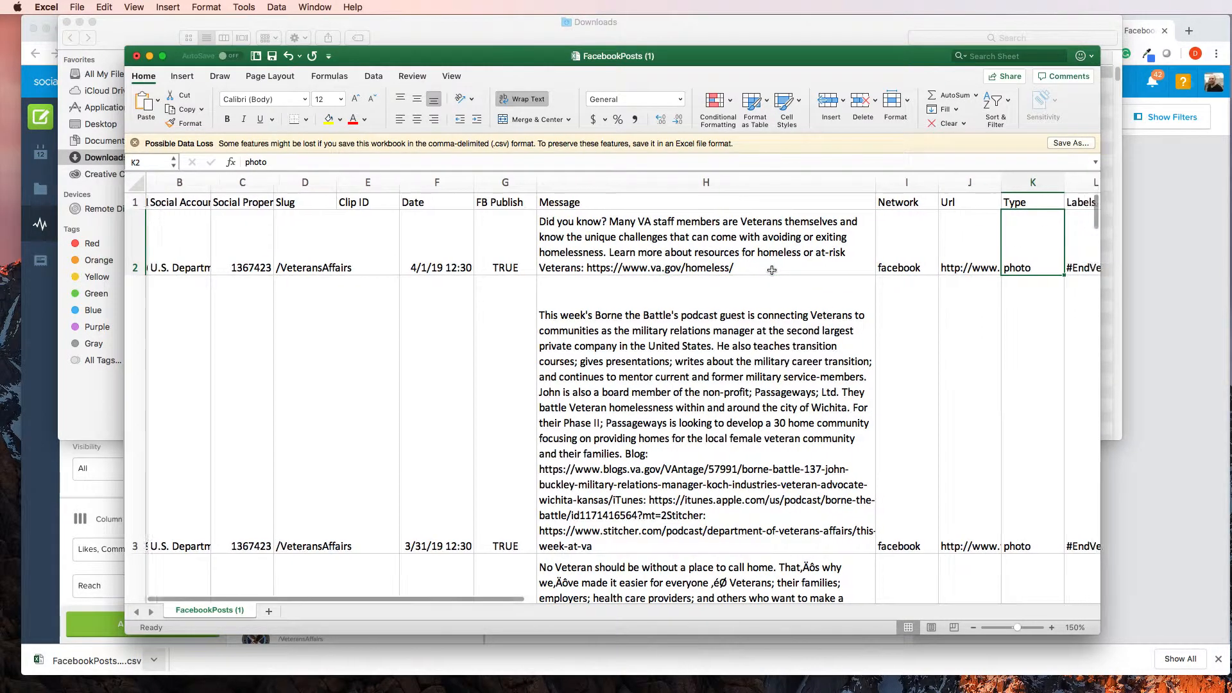
key(Right)
key(Right)
key(Left)
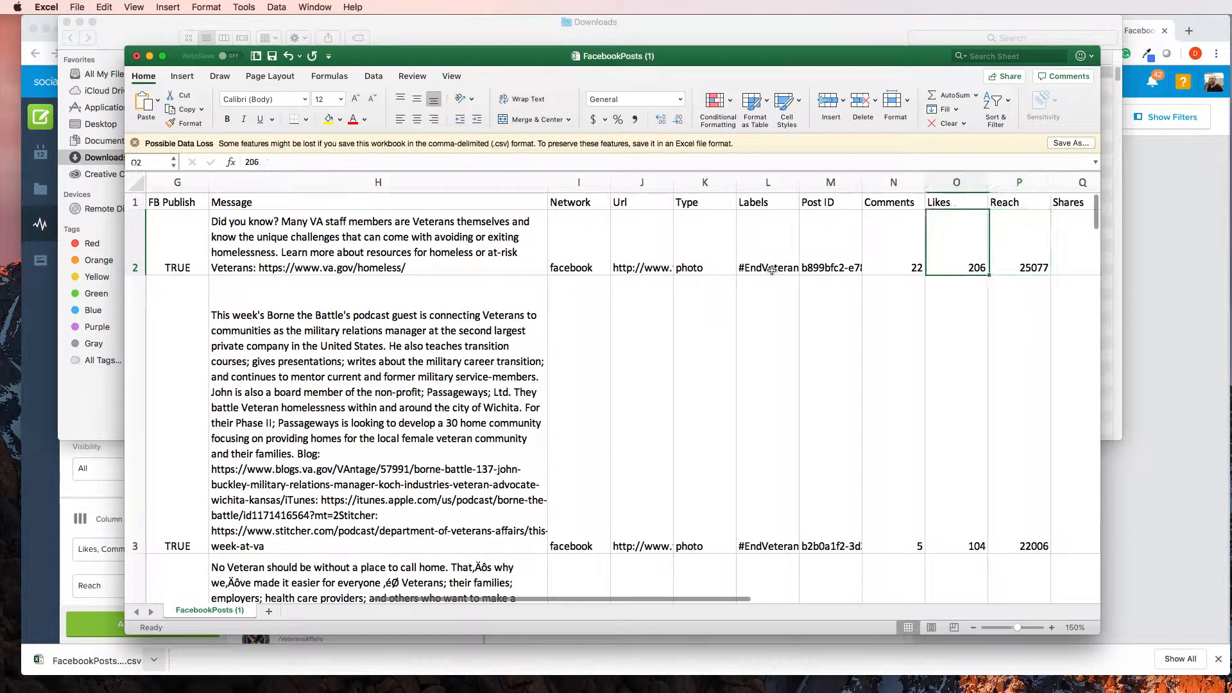
key(Right)
key(Right)
key(Right)
Read the full label lists in the Labels column, going post by post from row 2 to row 10
key(Left)
key(Left)
key(Left)
key(Left)
key(Left)
key(Left)
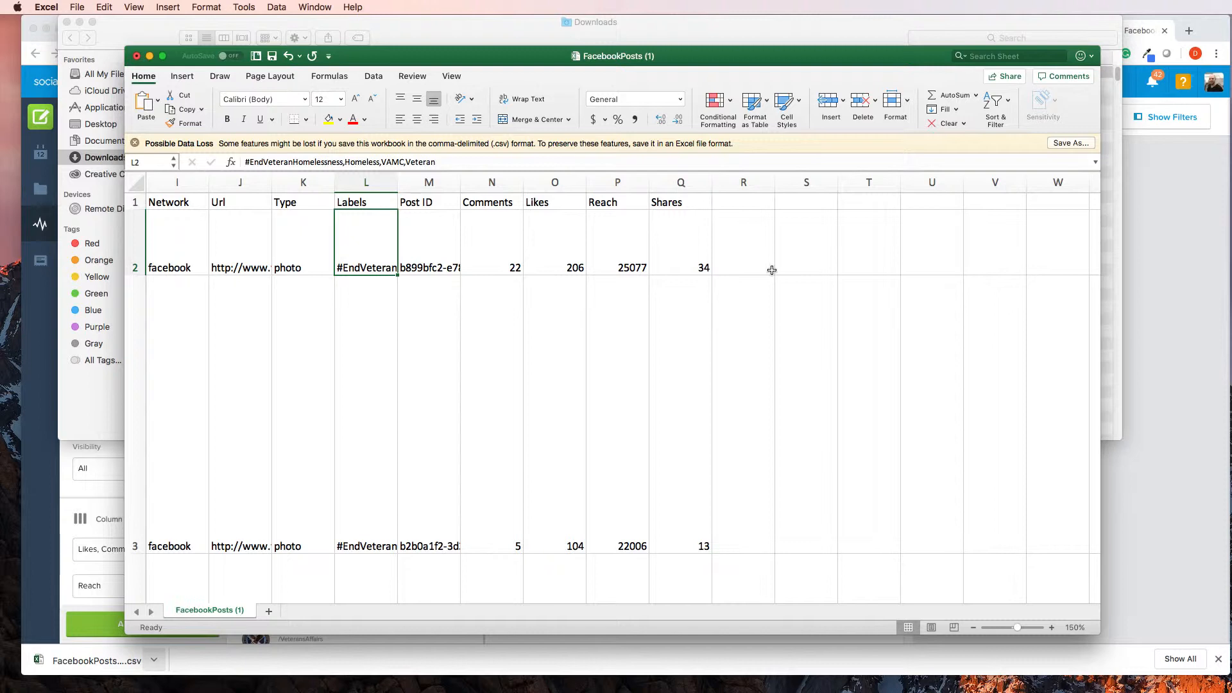
key(Down)
key(Down)
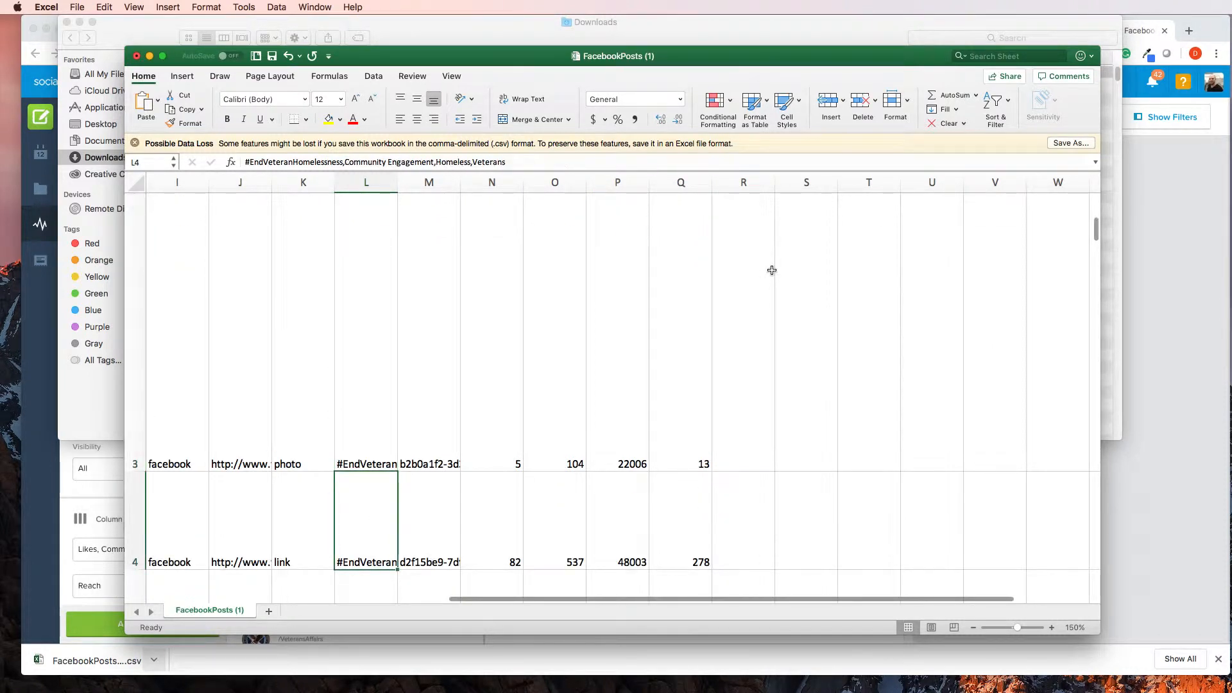
key(Down)
key(Up)
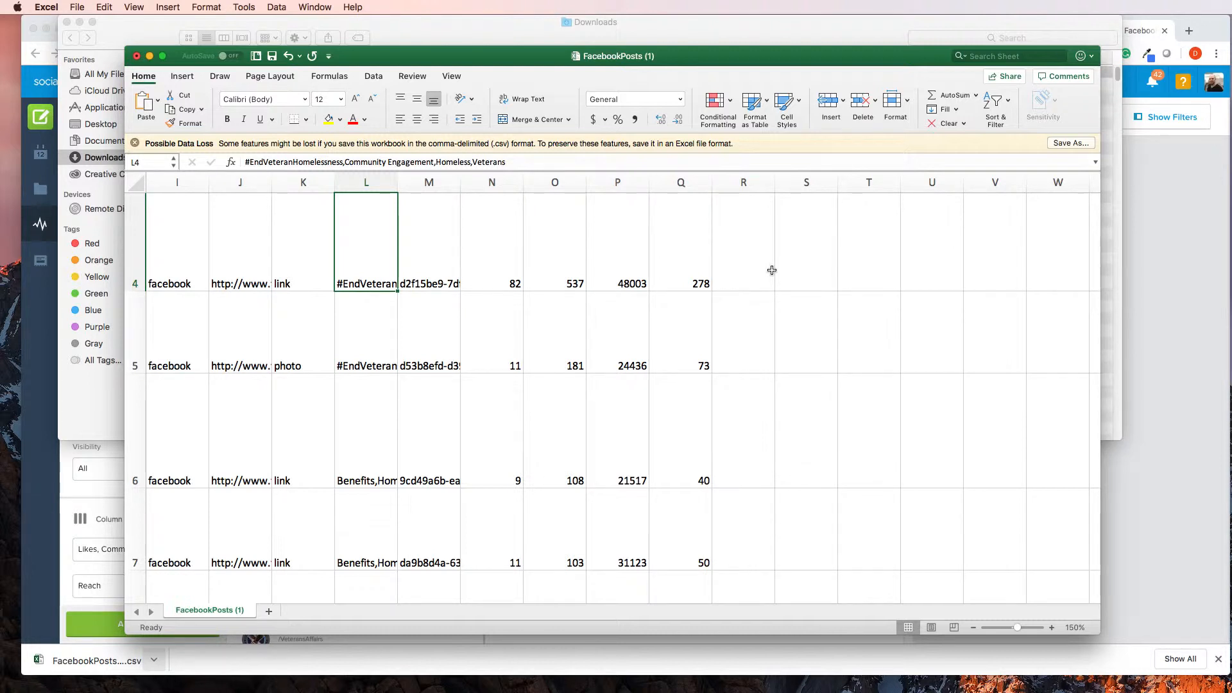
key(Down)
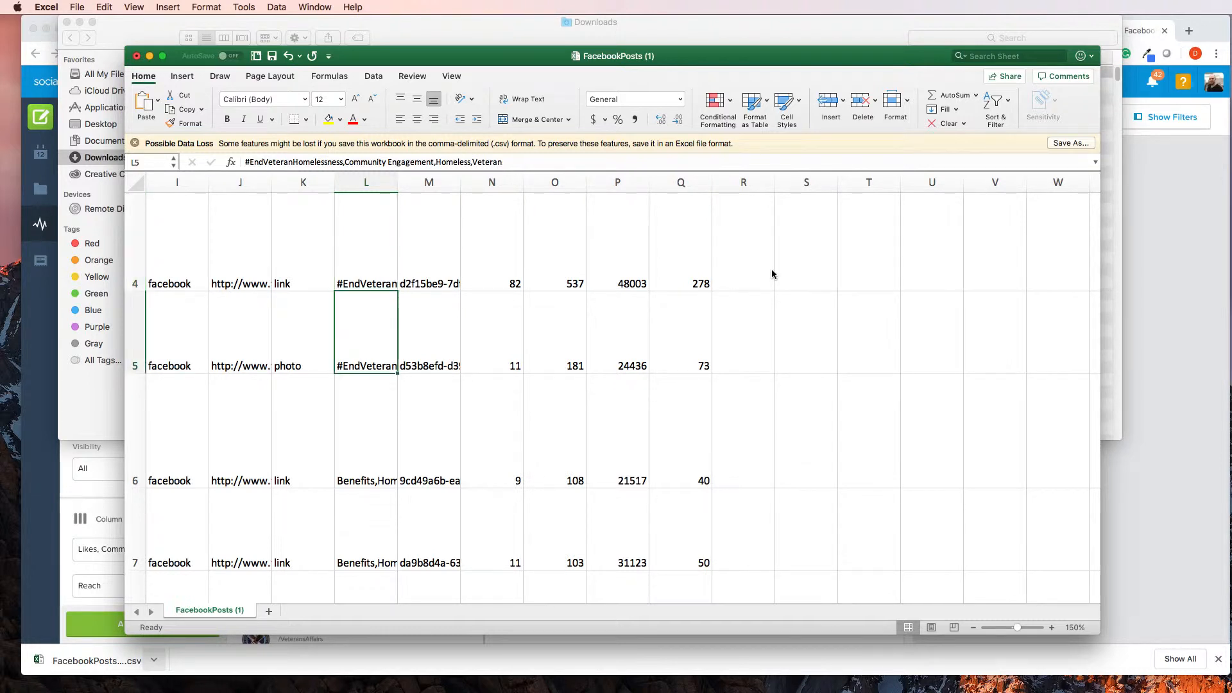
key(Down)
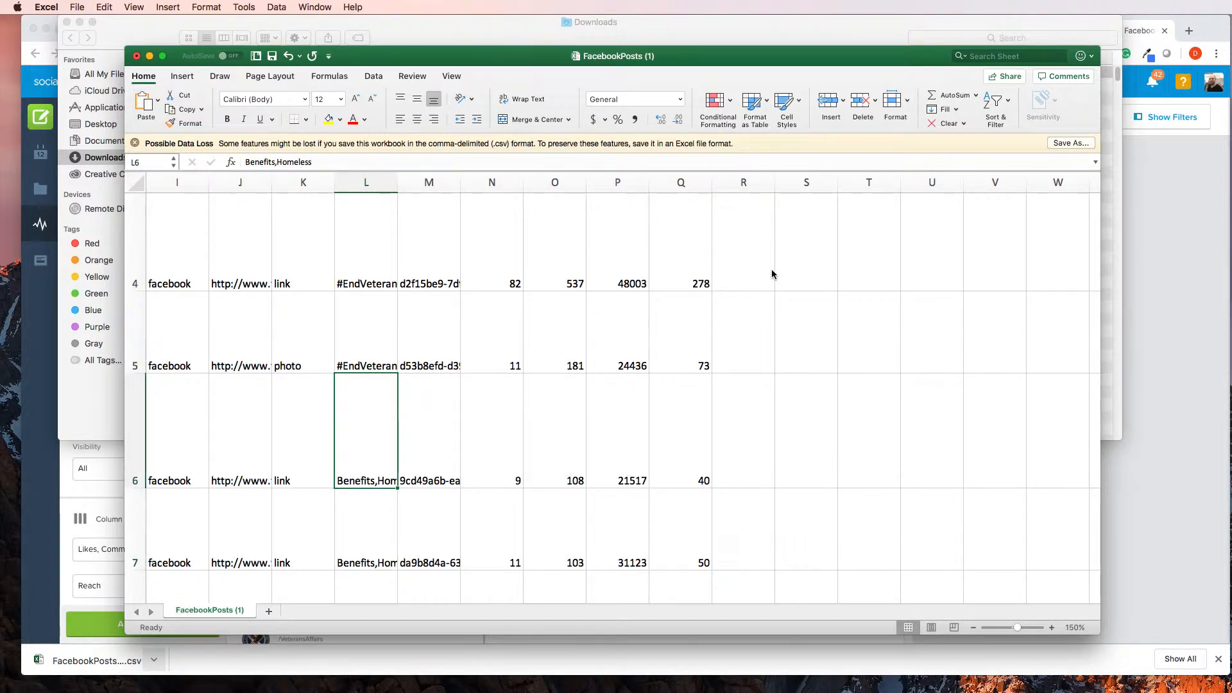
key(Down)
key(Down)
key(Down)
key(Down)
key(Down)
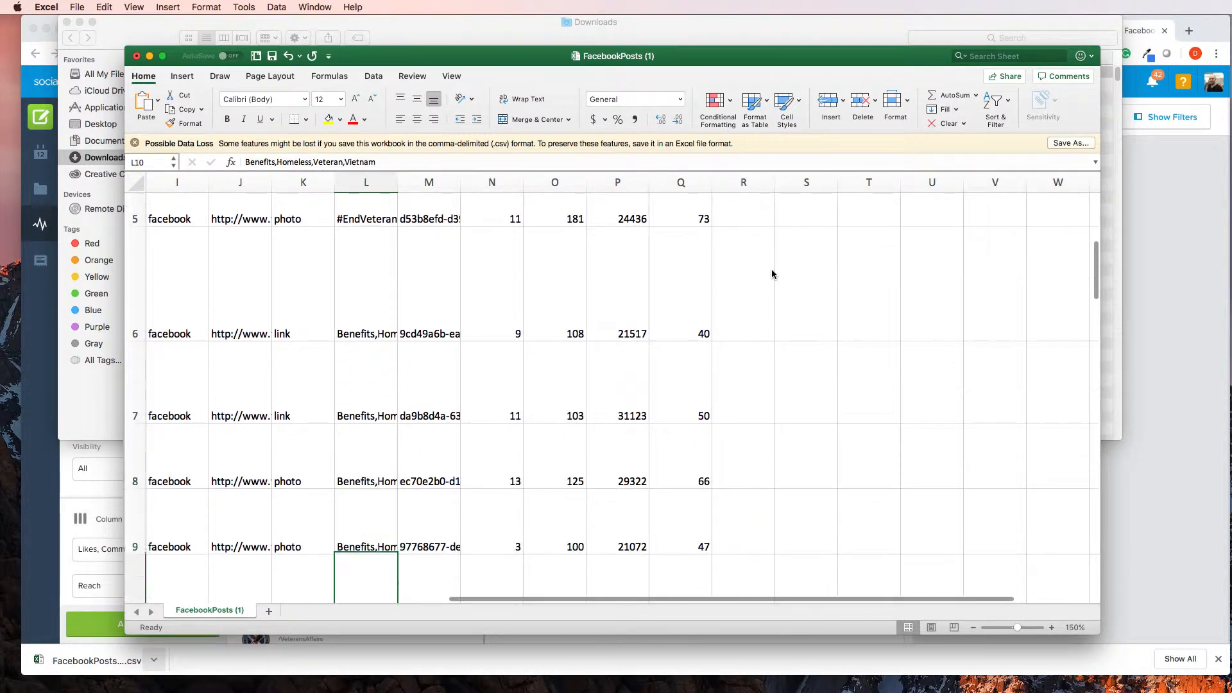
Return to the Post Target ID header in cell A1
key(Left)
key(Left)
key(Left)
key(Left)
key(Left)
key(Left)
key(Left)
key(Left)
key(Left)
key(Left)
key(Left)
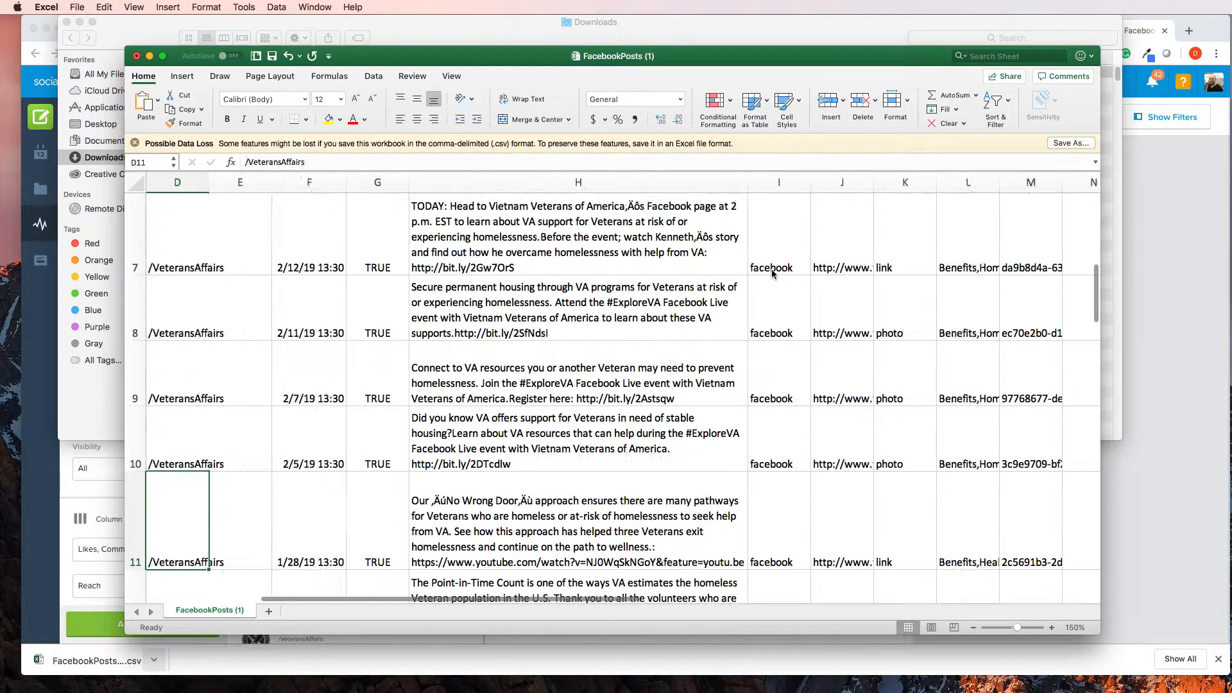
key(Up)
key(Up)
key(Up)
key(Up)
key(Up)
key(Up)
key(Up)
key(Up)
key(Up)
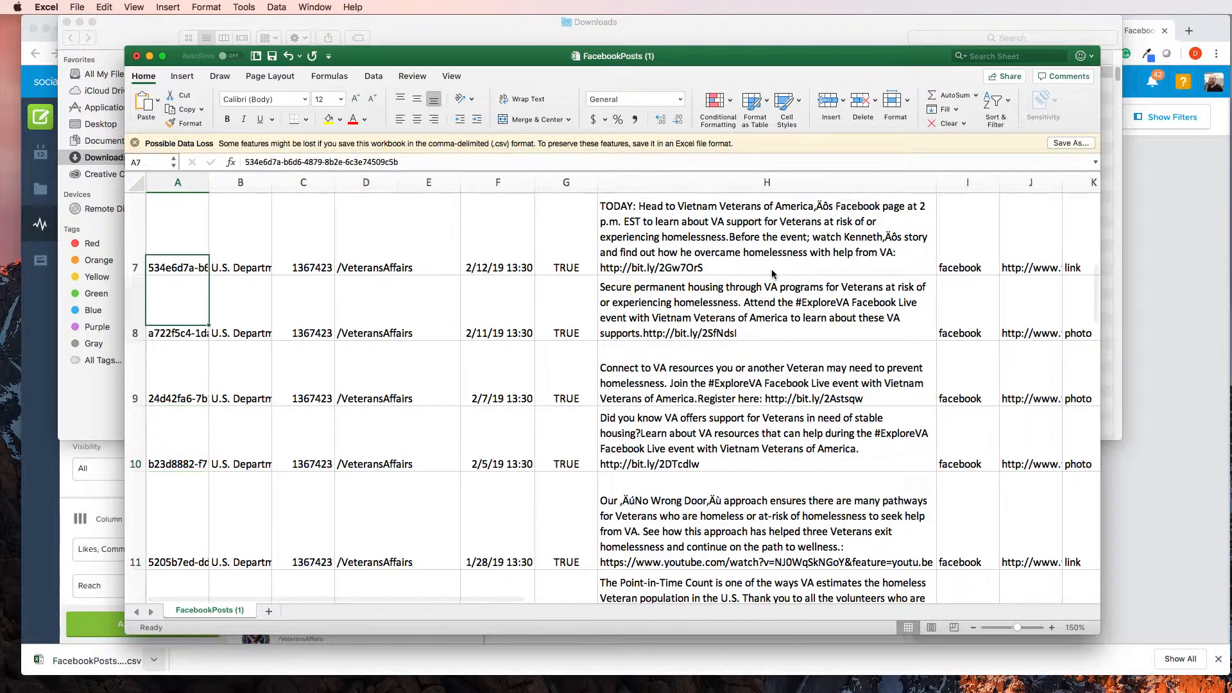
key(Up)
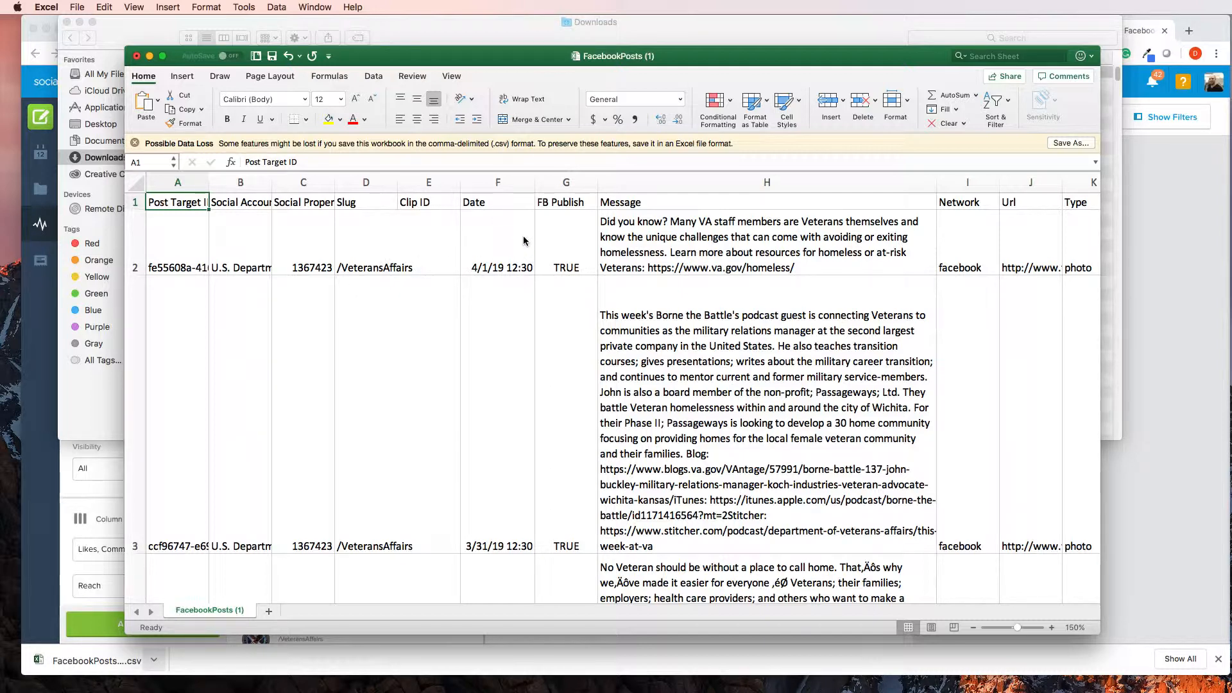
right_click(377, 351)
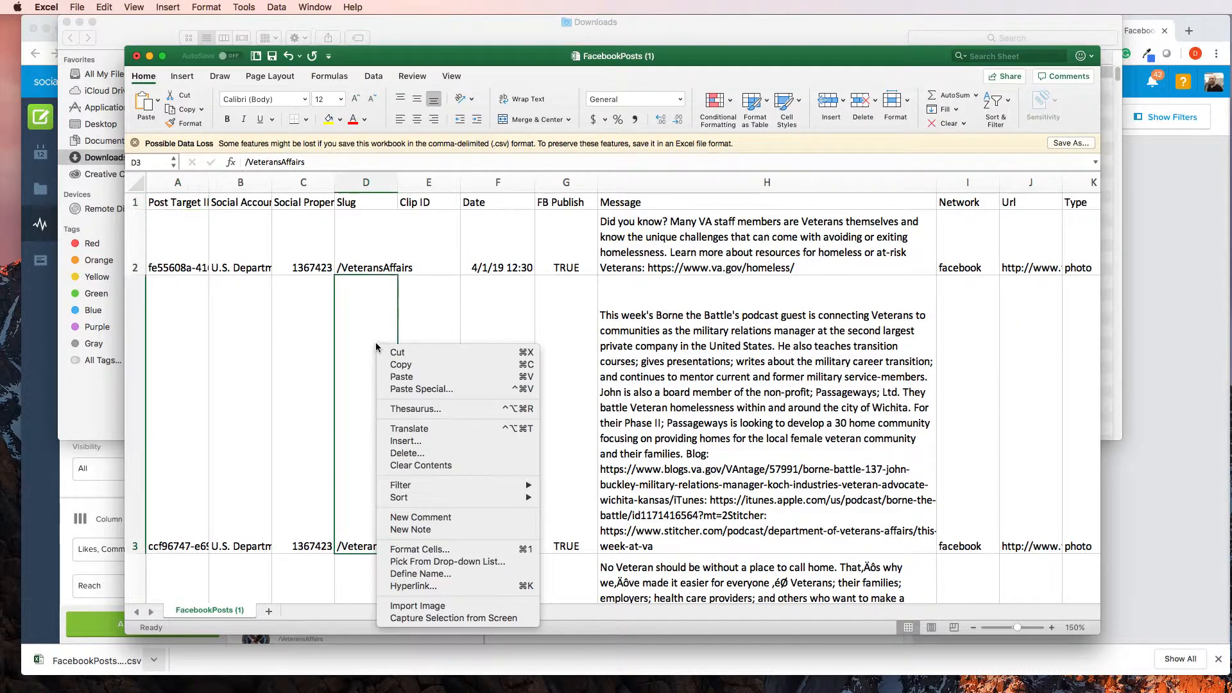
click(309, 310)
click(308, 310)
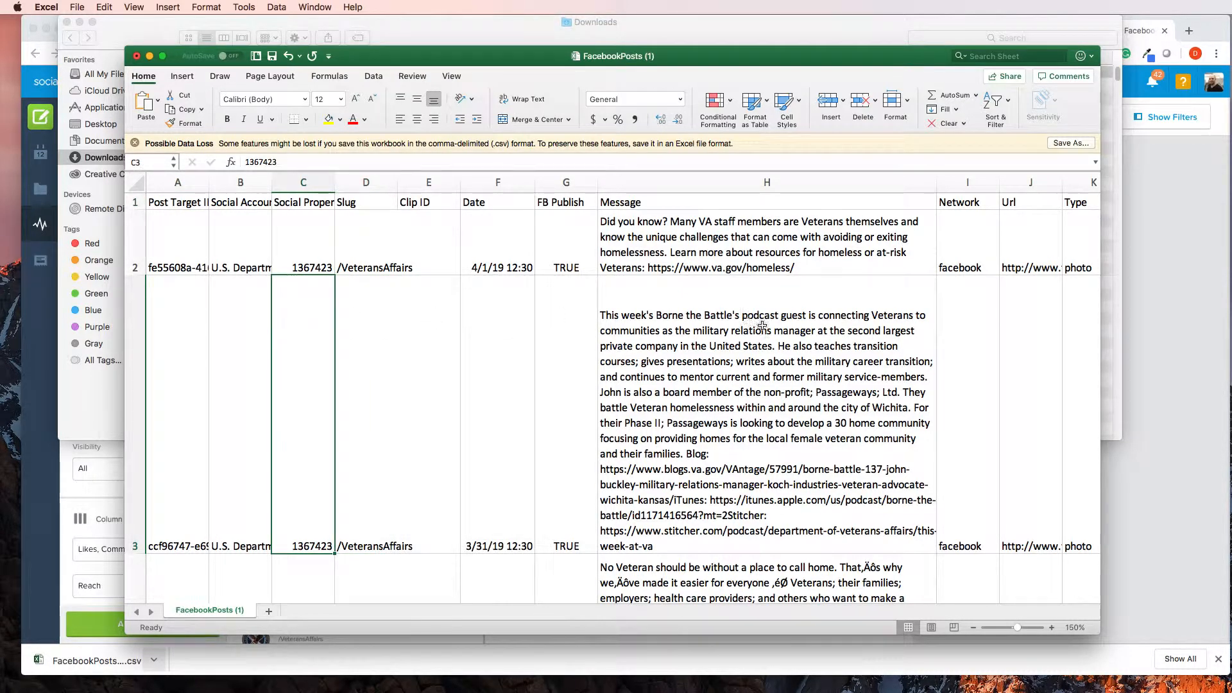
key(Right)
key(Right)
key(Right)
key(Right)
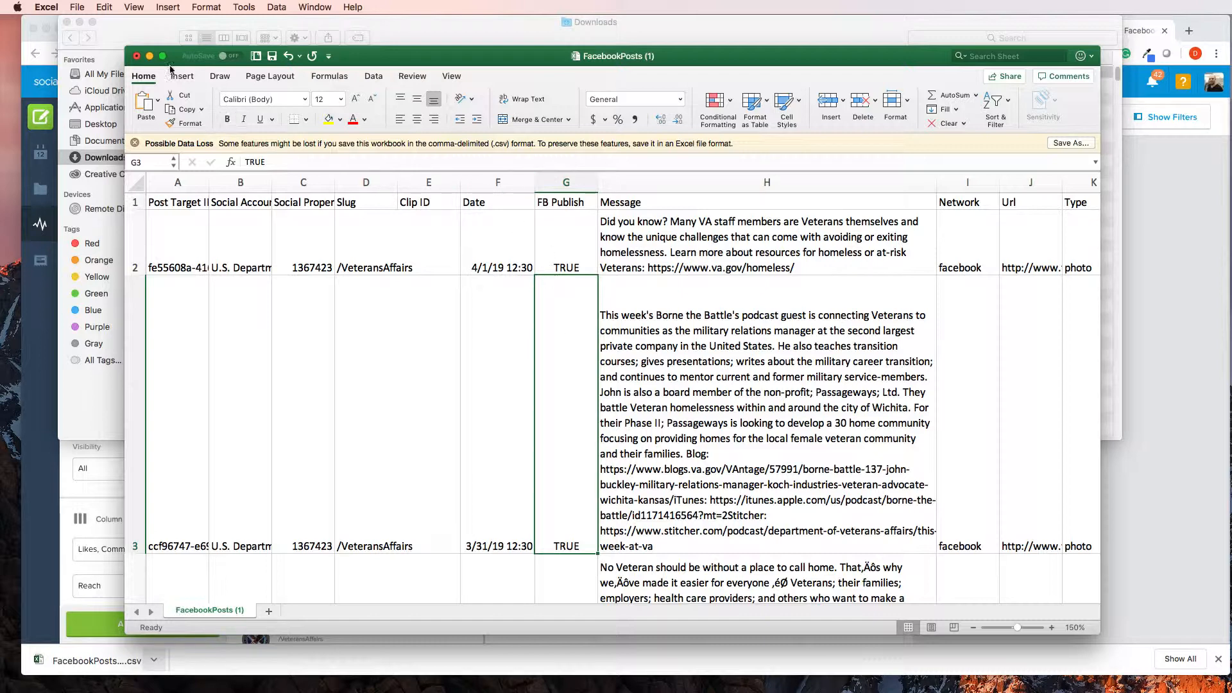
Close the FacebookPosts workbook without saving the changes and switch back to Social Studio in Chrome
click(136, 57)
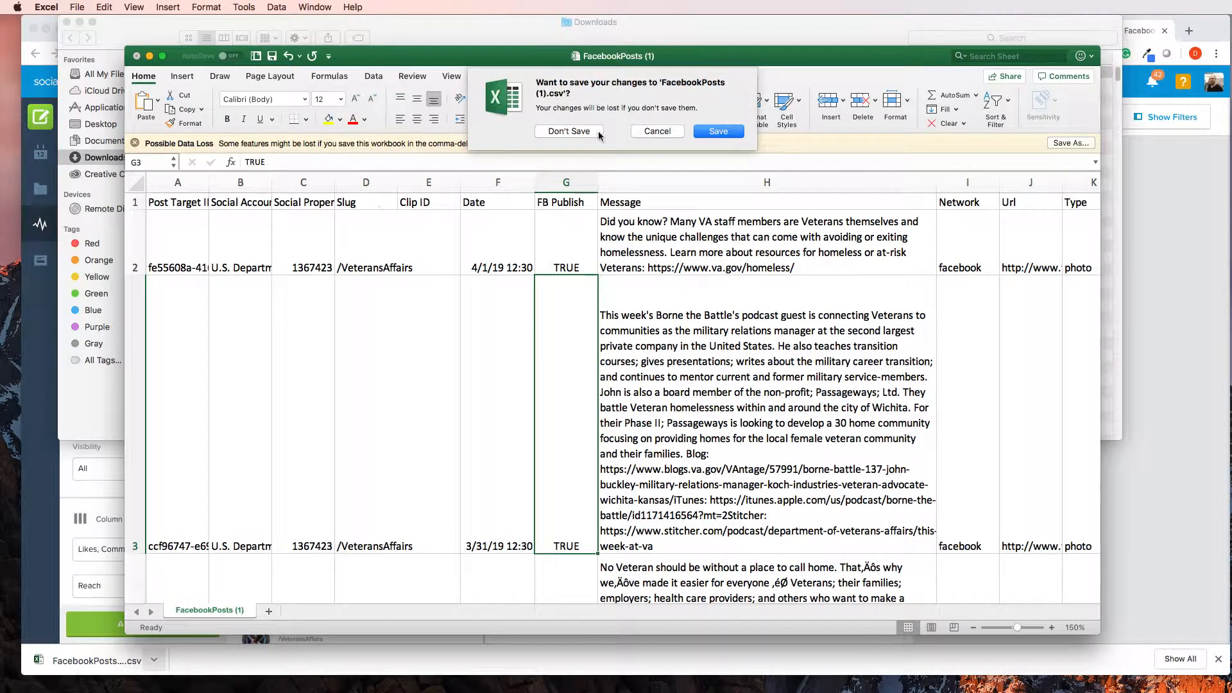
click(590, 133)
click(990, 501)
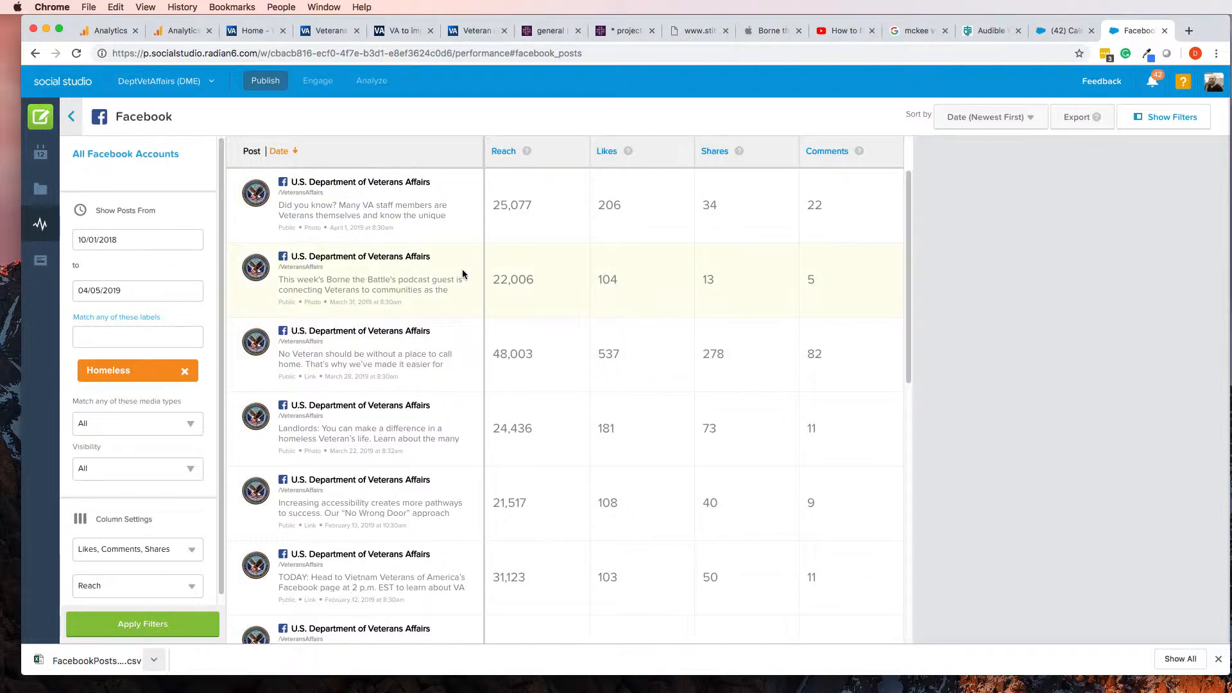
View the details of the March 31, 2019 Borne the Battle Facebook post, then close them
click(413, 293)
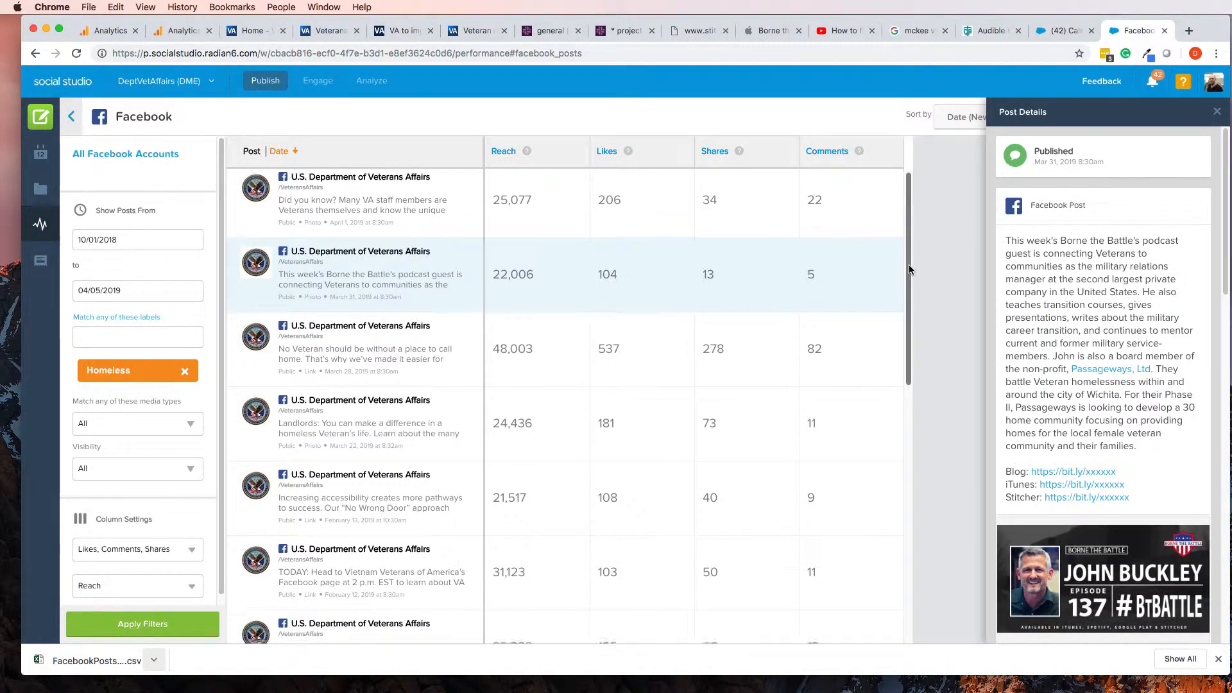
drag(910, 259, 918, 203)
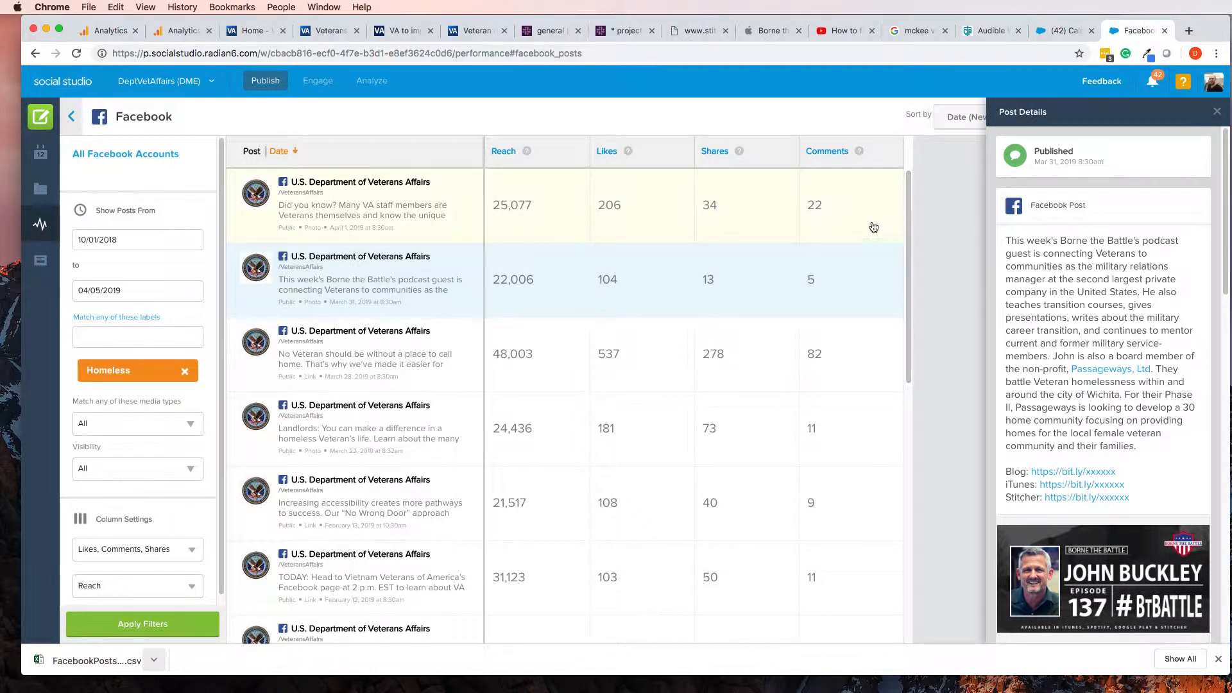
click(1217, 111)
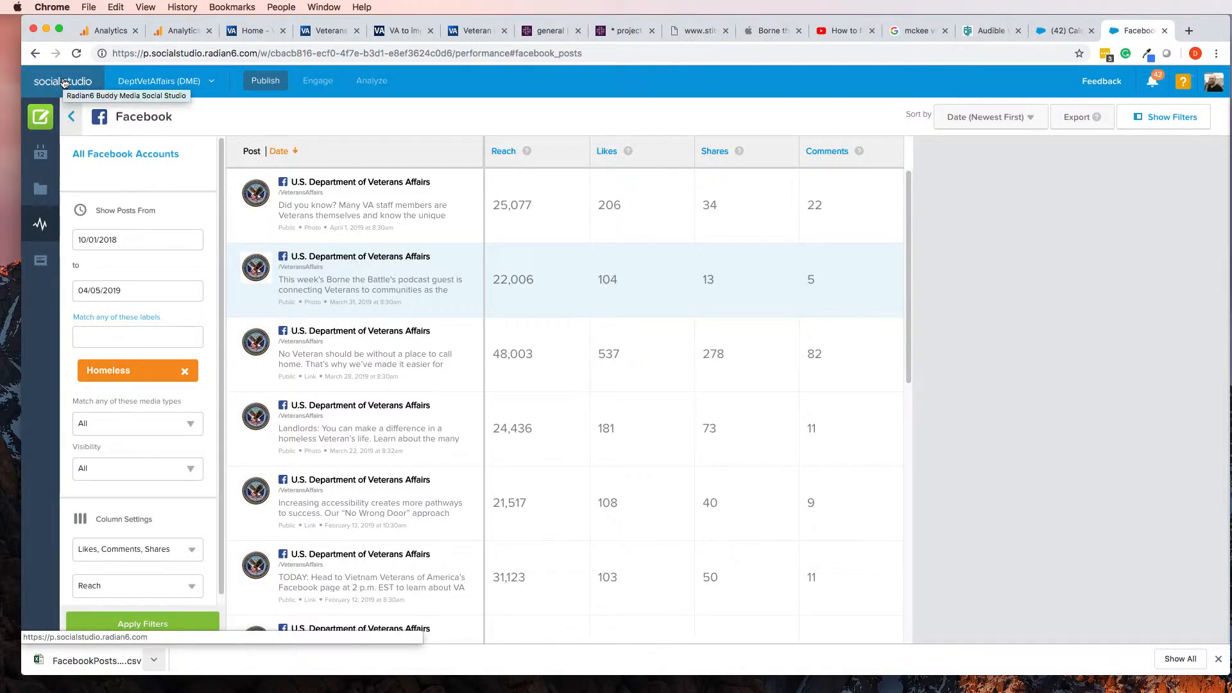
Go to the Performance reports from the Social Studio home page and examine the available post and account reports
click(64, 83)
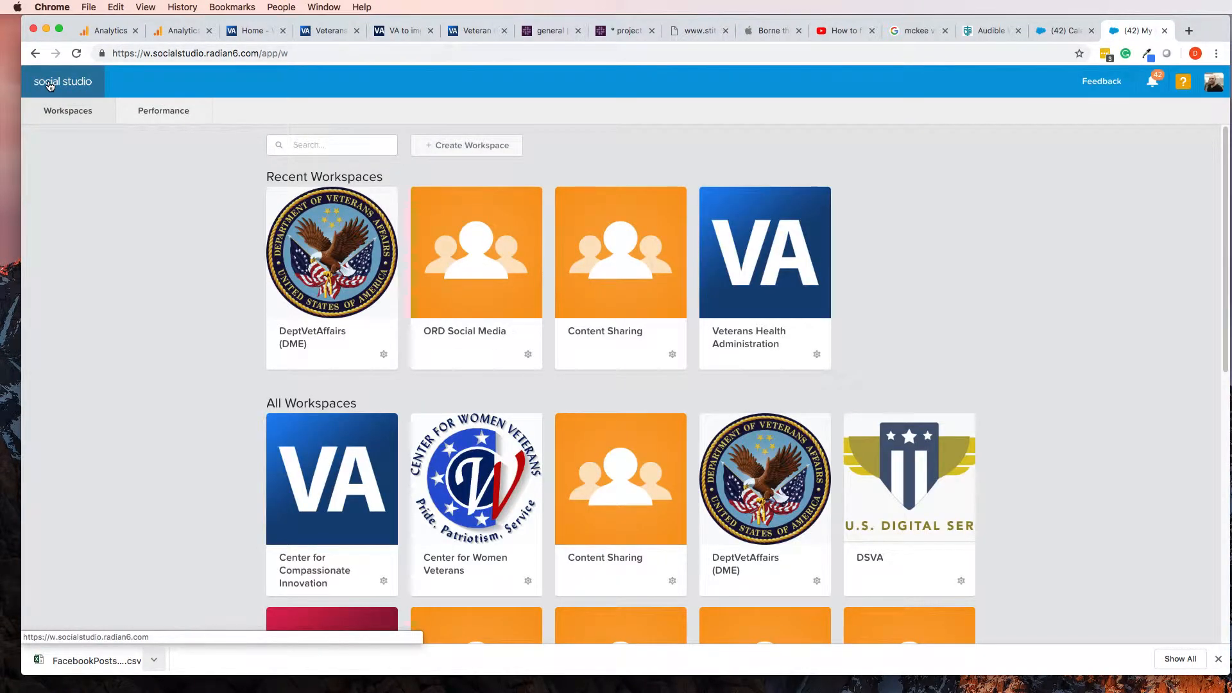
click(165, 118)
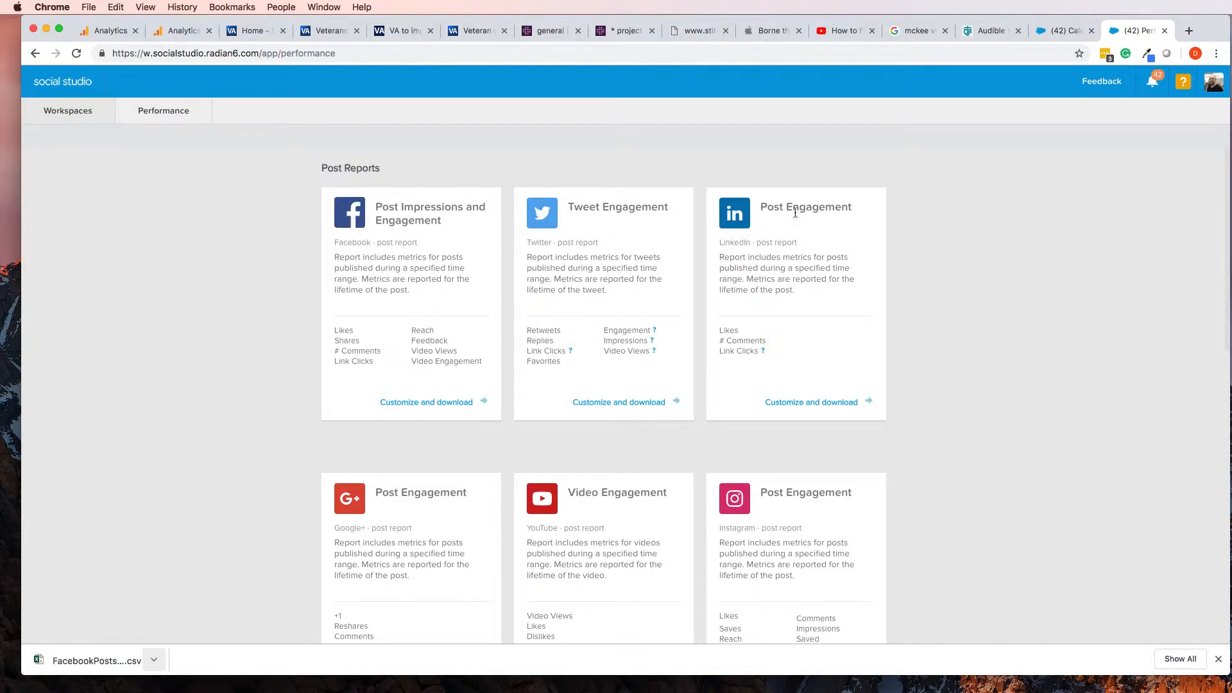
scroll(607, 320, down, 5)
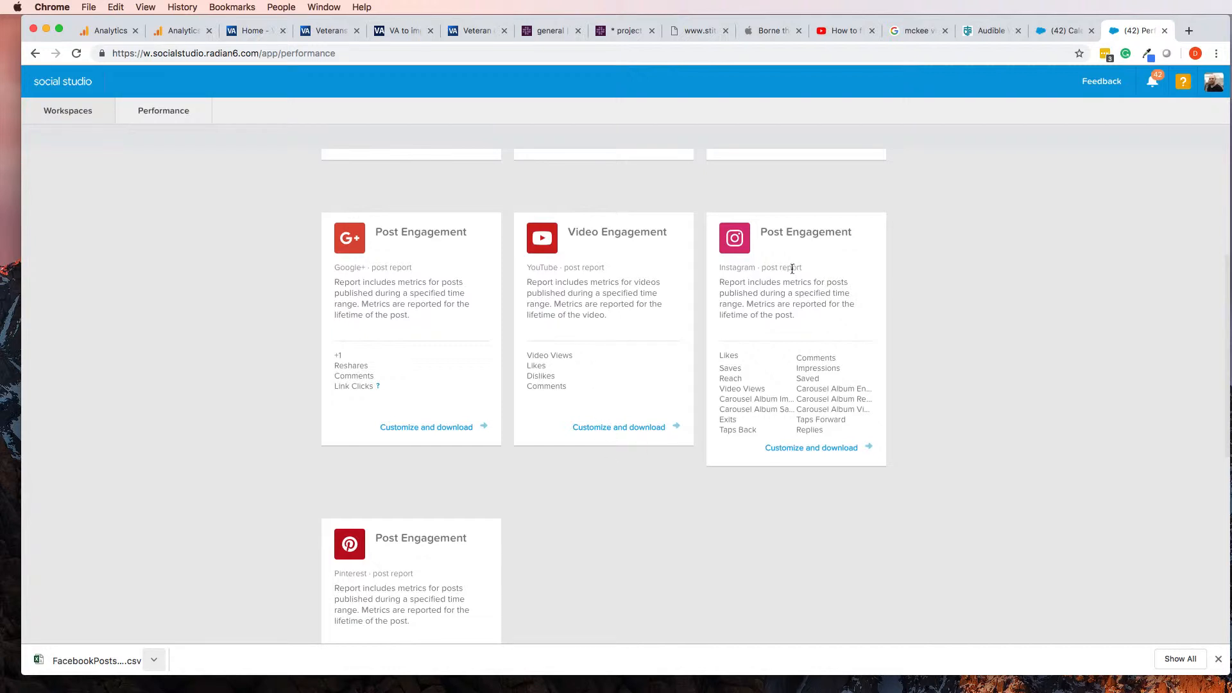
scroll(803, 263, down, 7)
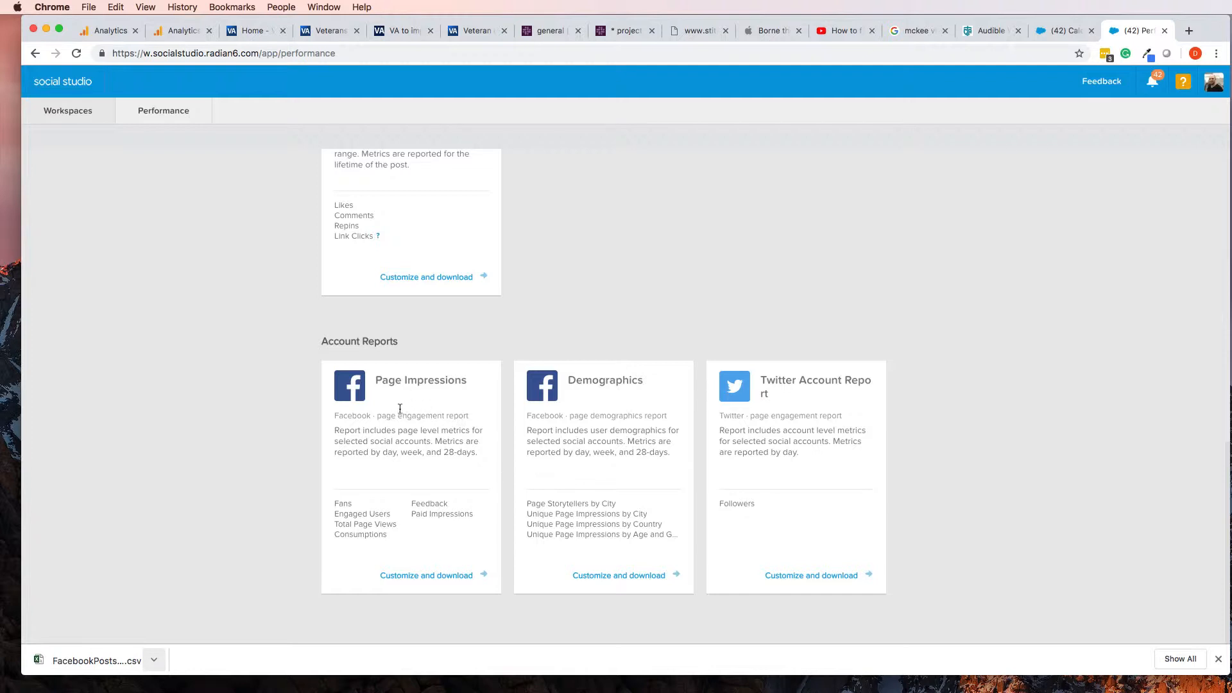
scroll(391, 425, up, 5)
scroll(391, 424, down, 5)
scroll(387, 412, up, 5)
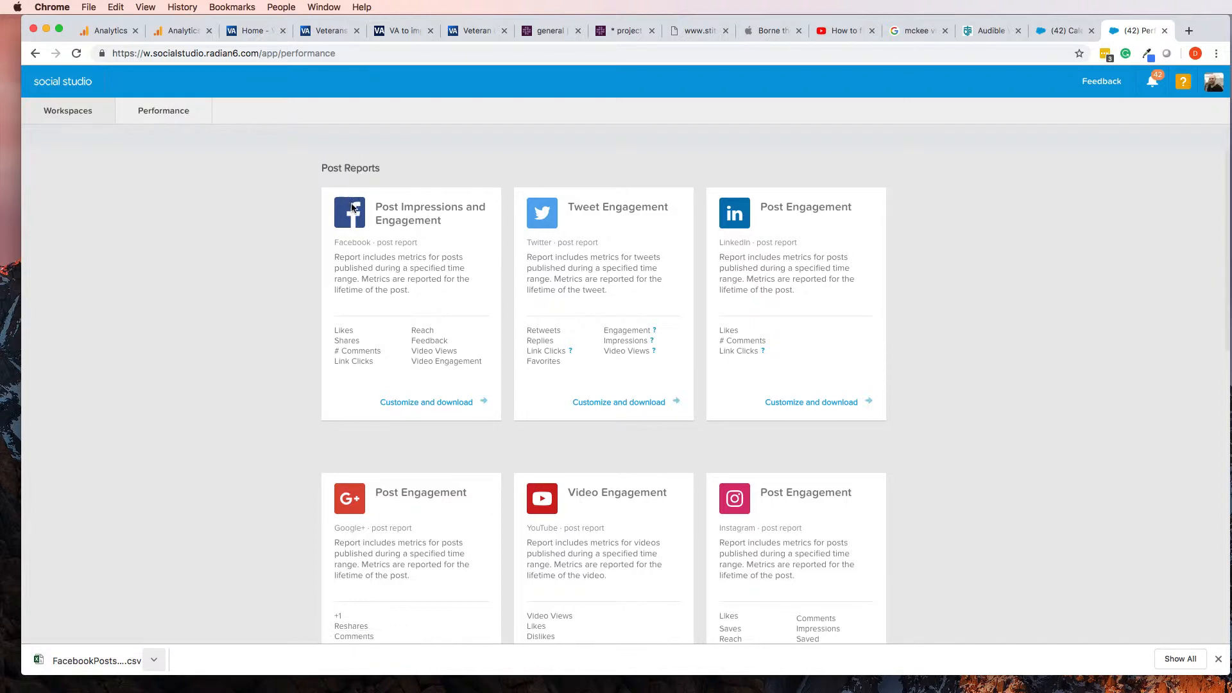
Start customizing the Facebook Post Impressions and Engagement report and limit it to the U.S. Department of Veterans Affairs account
click(435, 403)
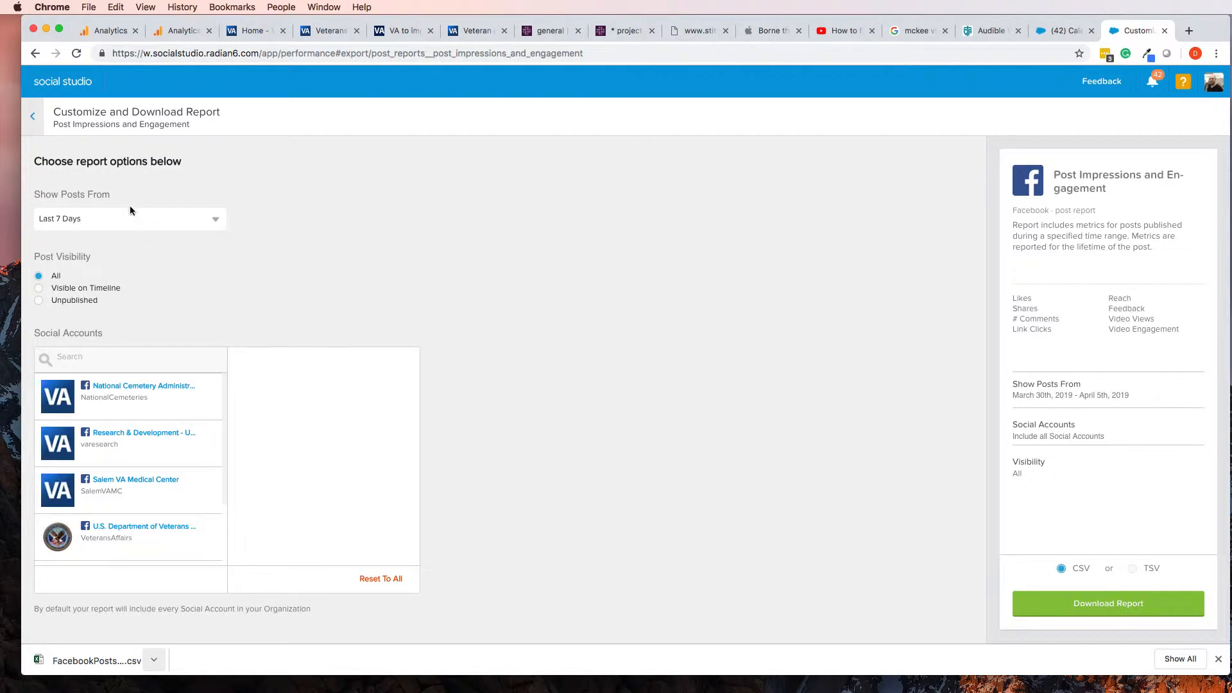
click(56, 532)
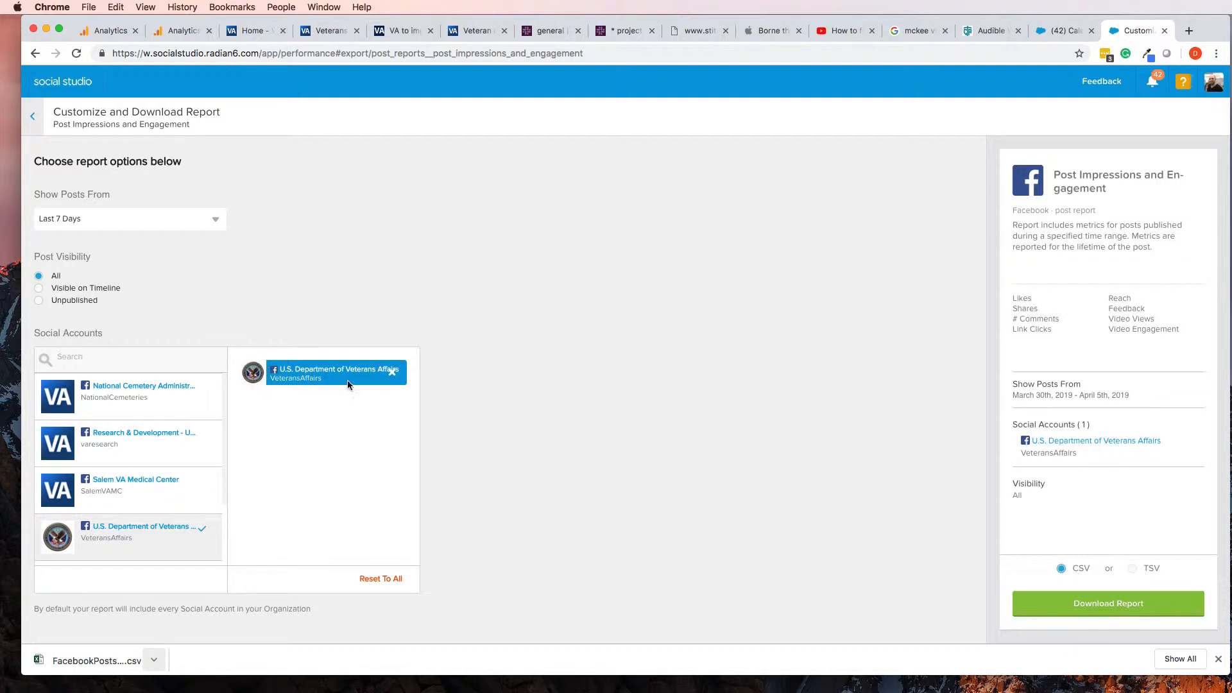
Set the report to a custom date range starting February 1, 2019
click(112, 222)
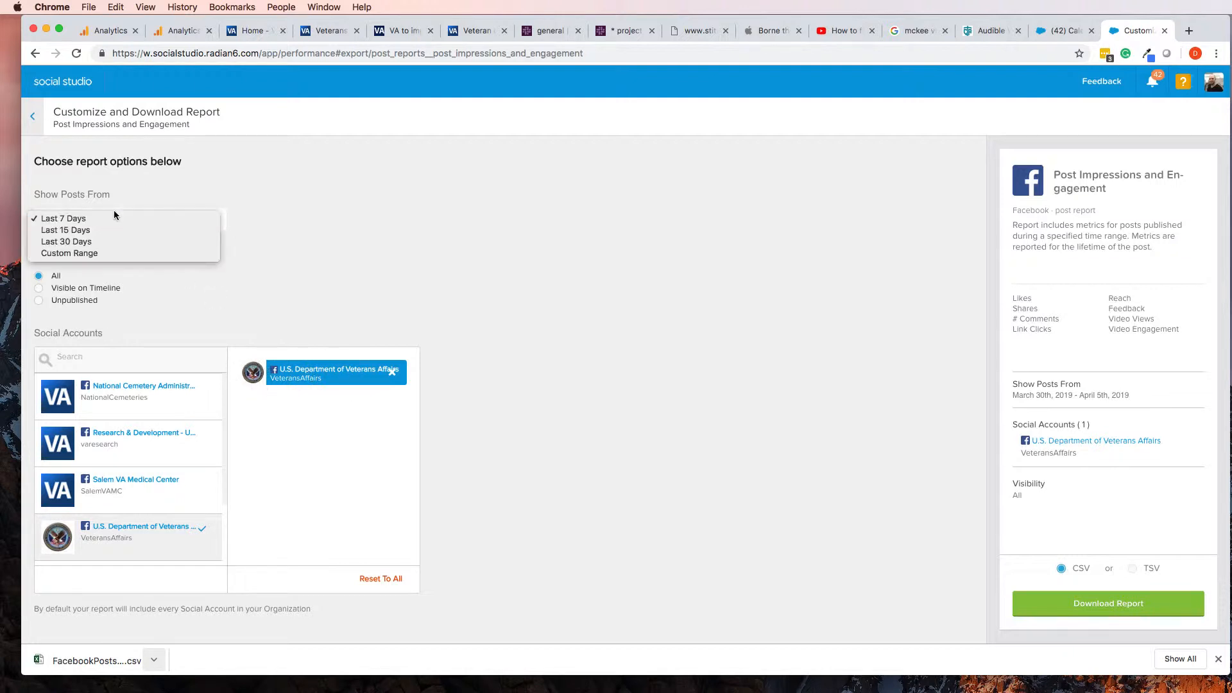
click(98, 254)
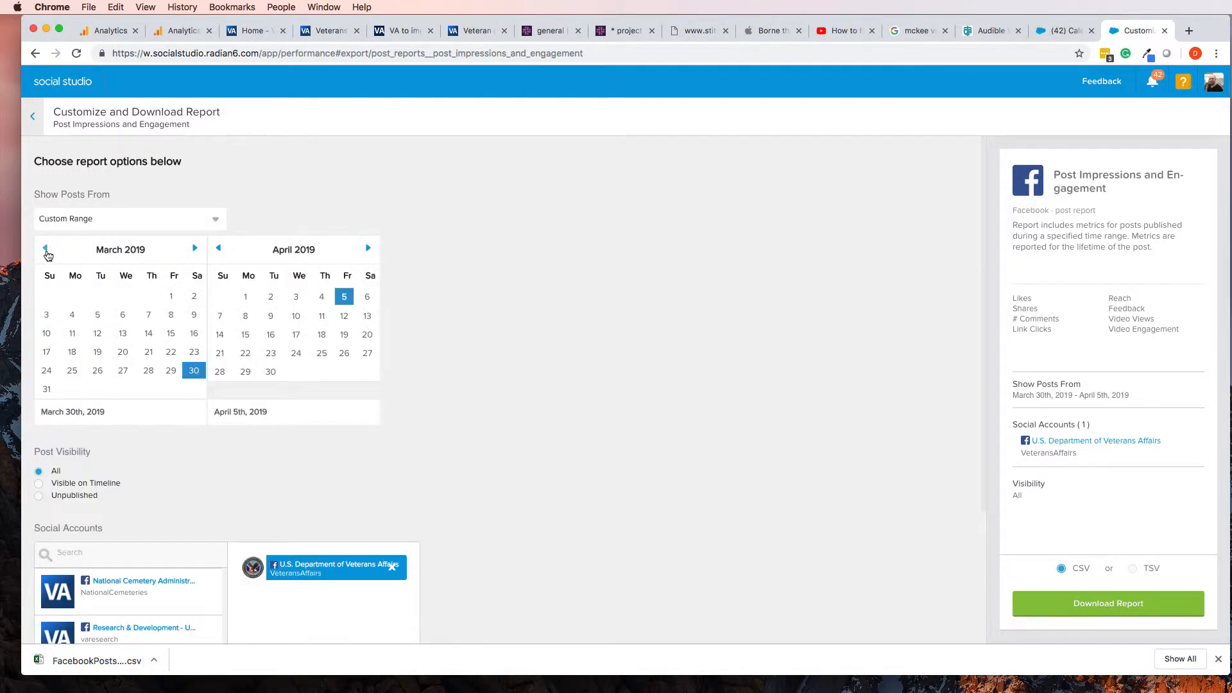
click(45, 249)
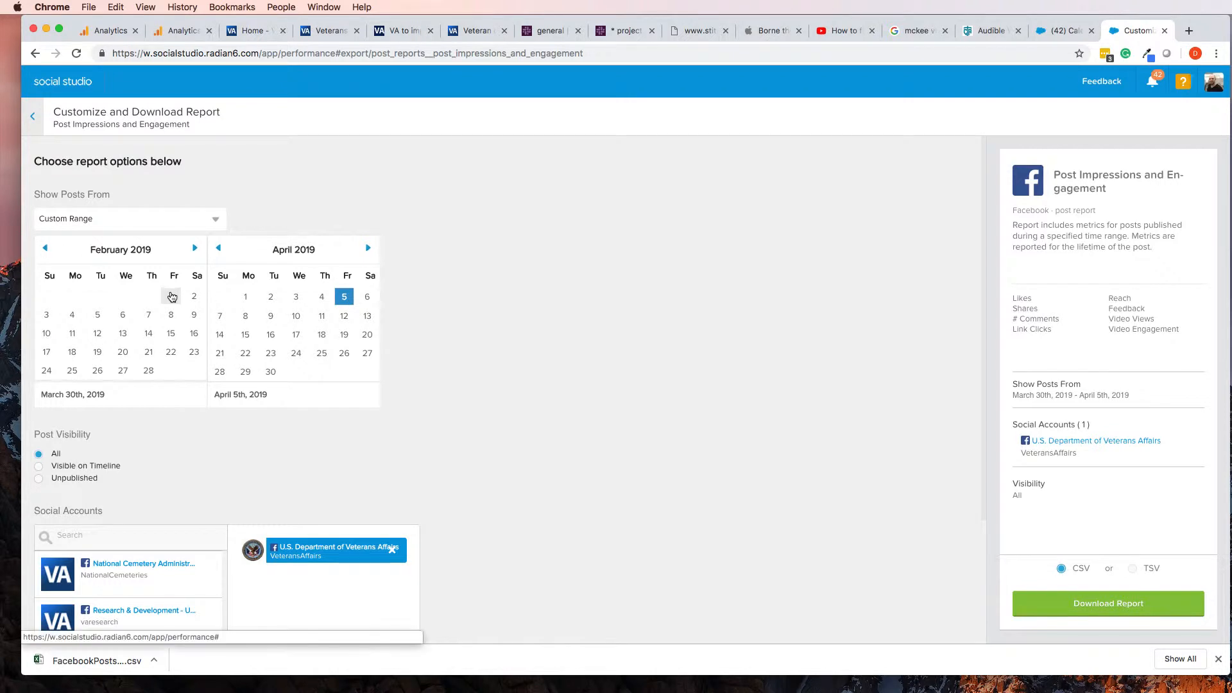
click(171, 296)
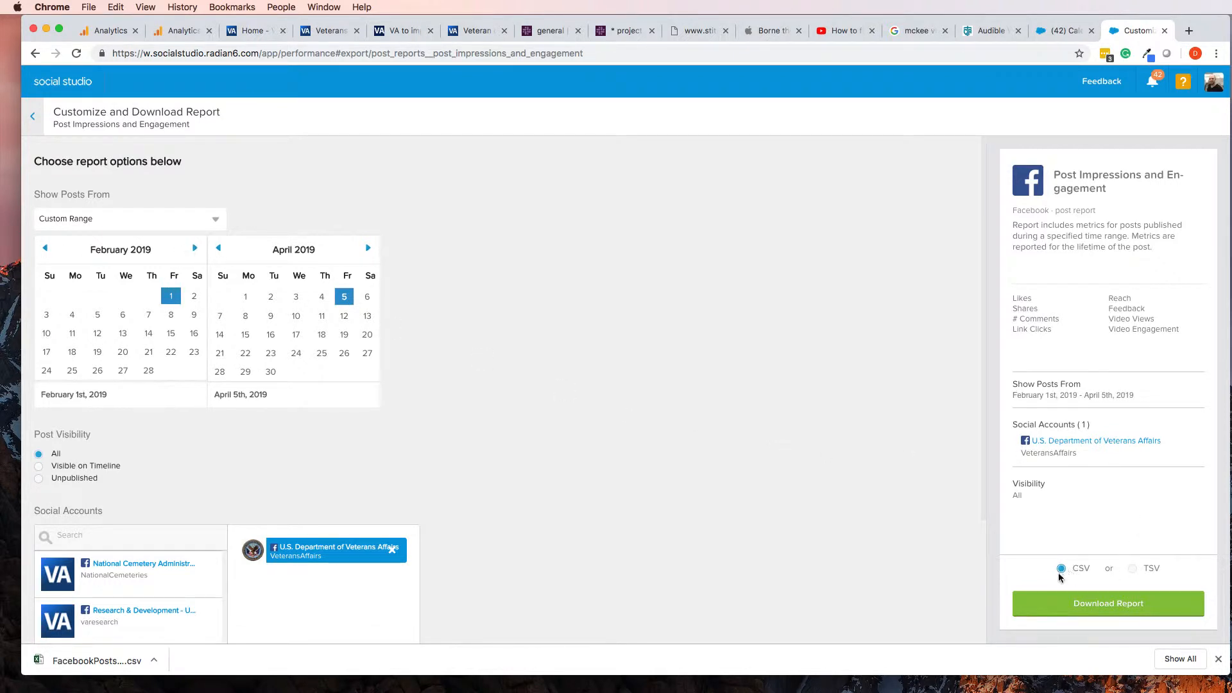
Request the report download in CSV format and check the notifications for it
click(1083, 607)
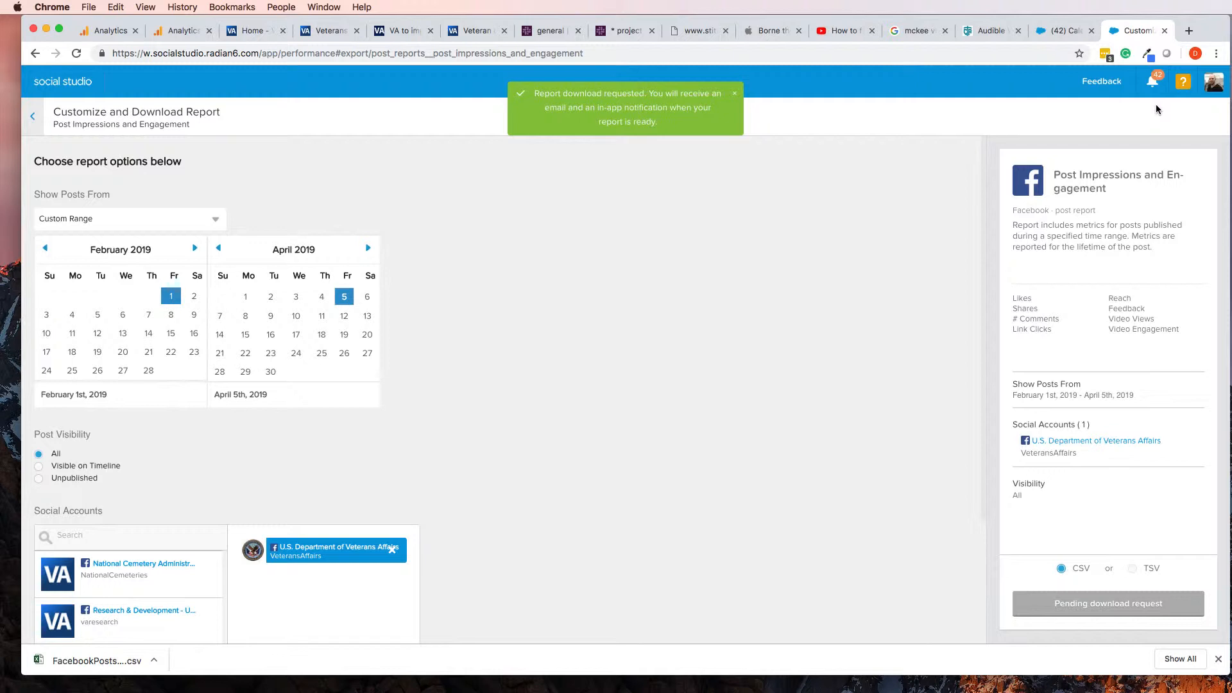
click(1153, 81)
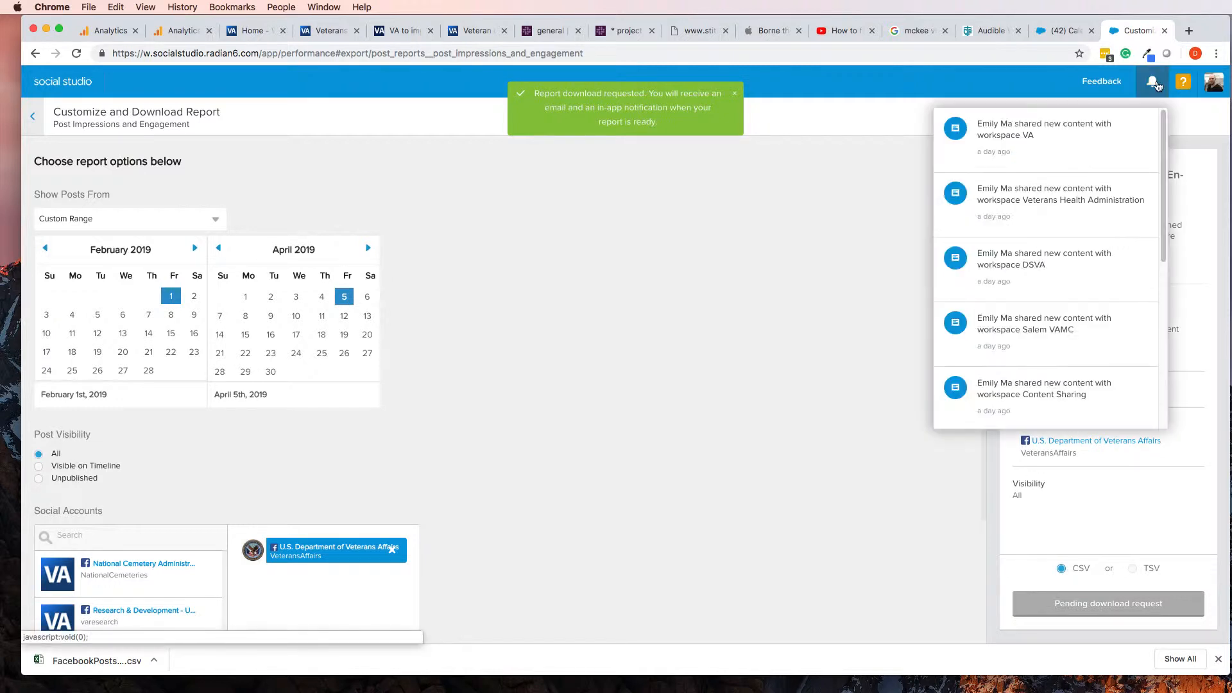
click(868, 172)
click(1152, 81)
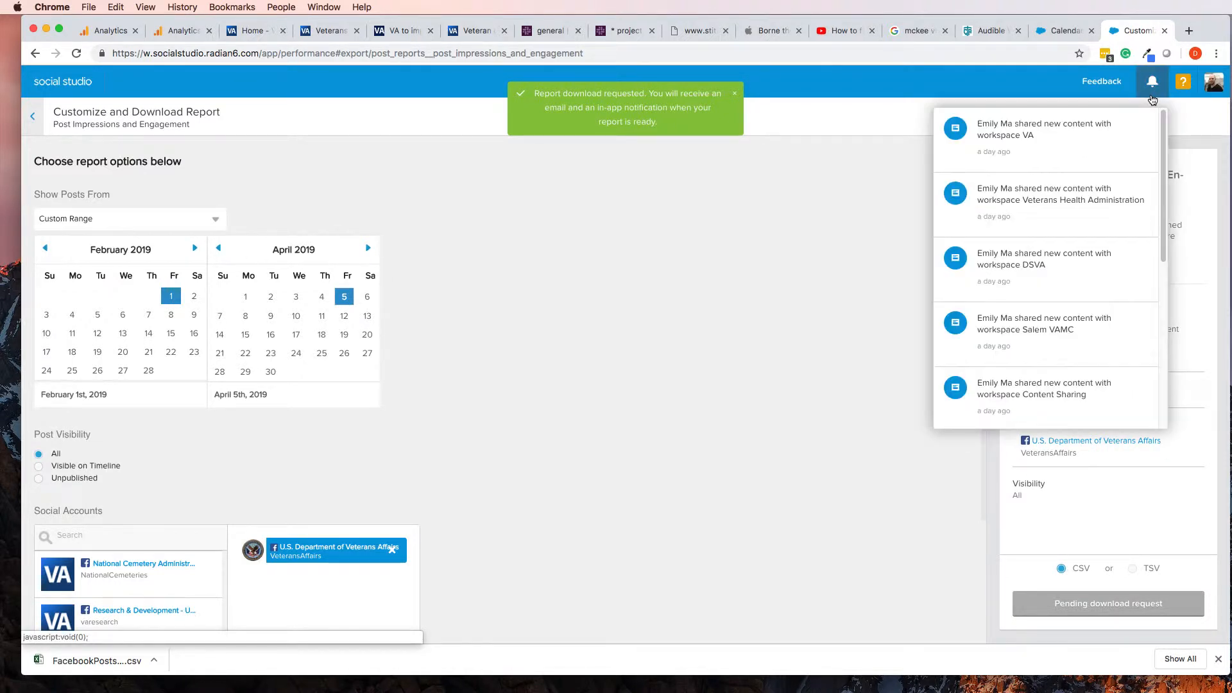
click(878, 160)
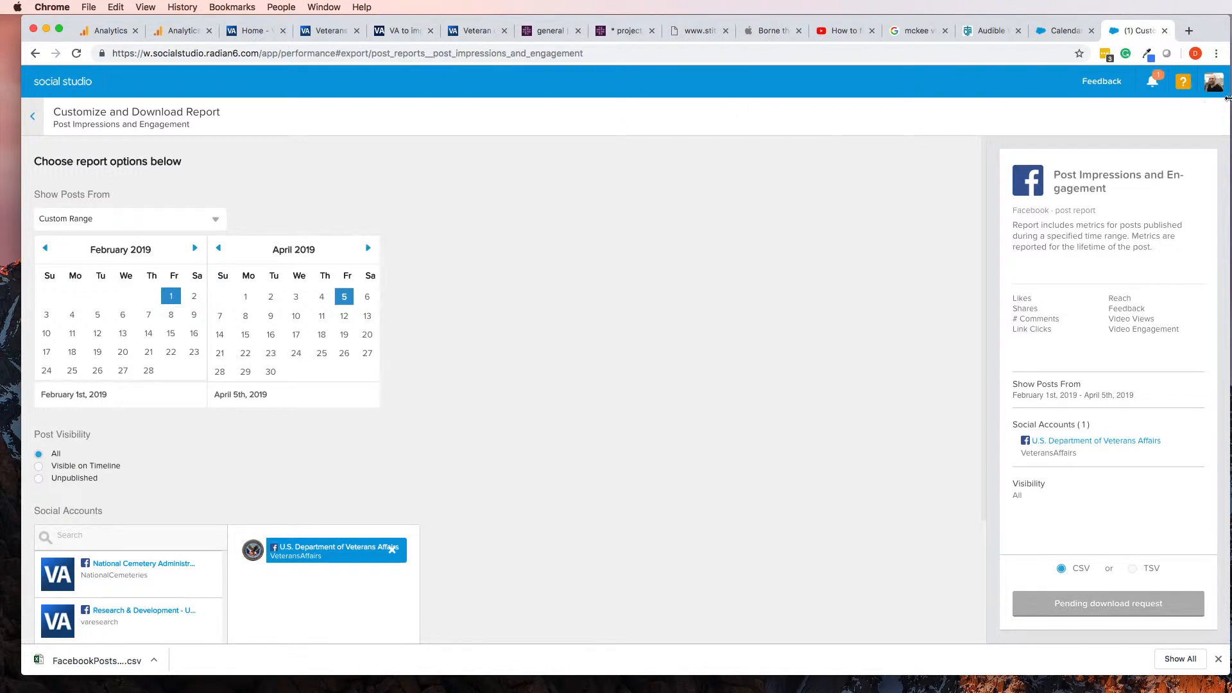
Open the finished Facebook Post Impressions and Engagement Report from its notification and download it
click(1153, 81)
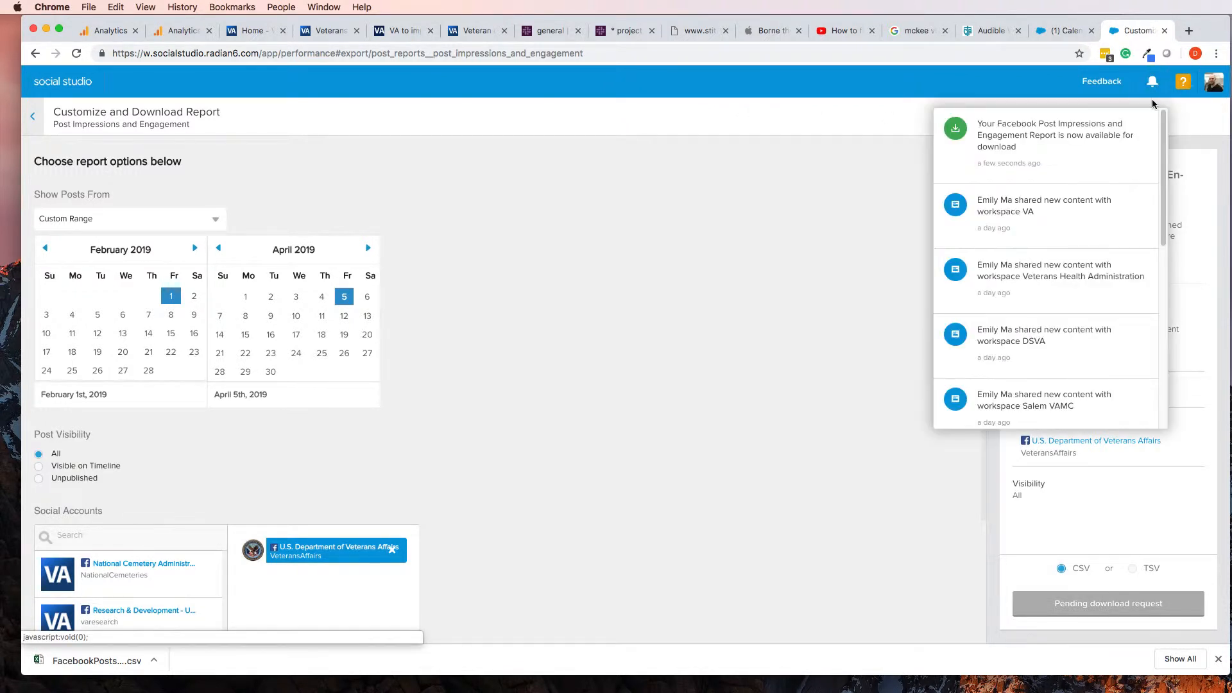
click(1014, 132)
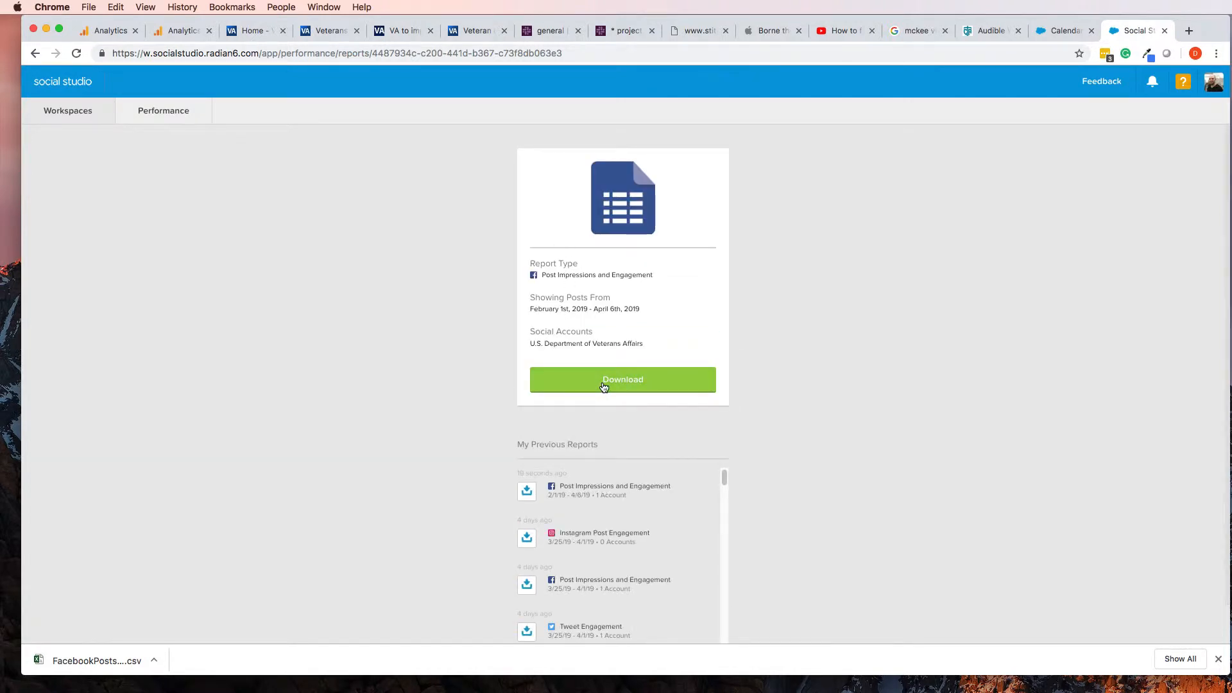
click(604, 385)
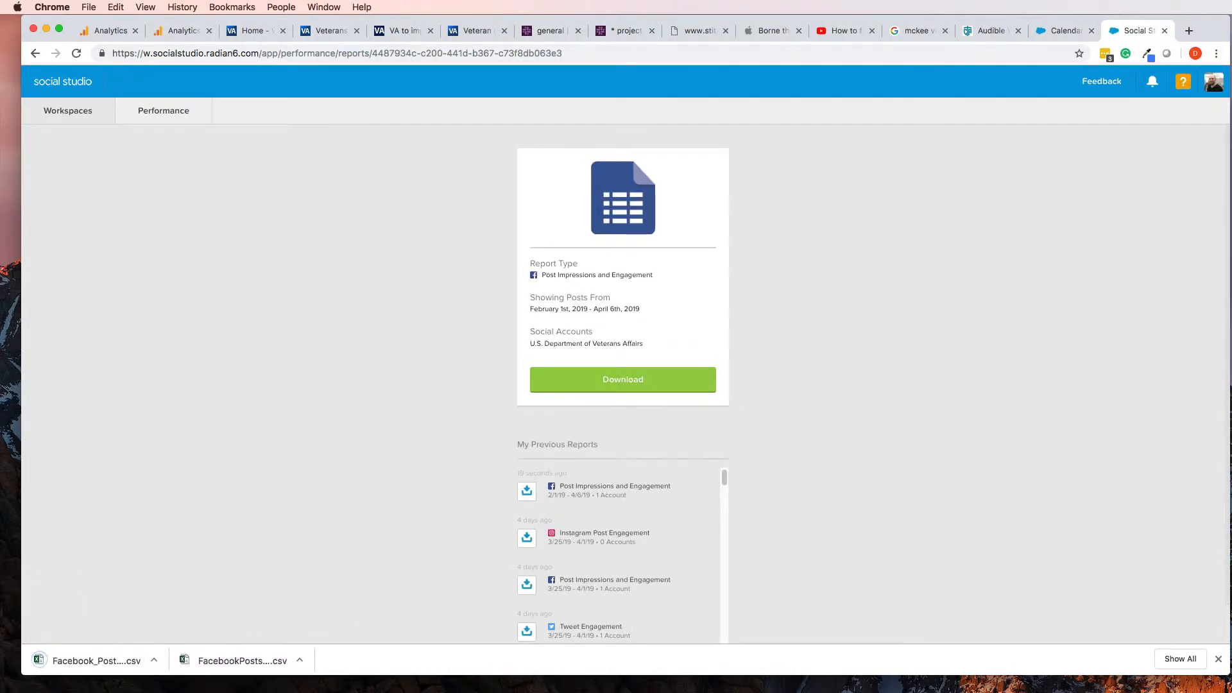
Show the downloaded Facebook_Post_Engagement_02012019_04062019.csv in Finder, open it in Excel and enlarge the workbook window
click(154, 661)
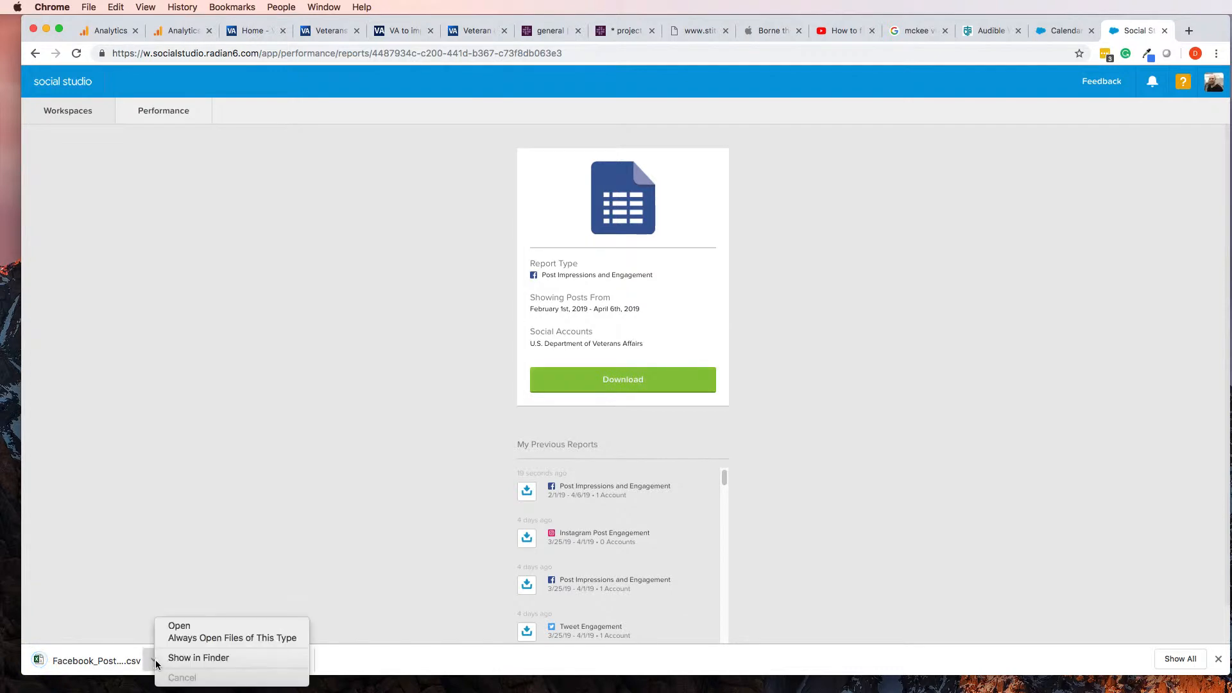
click(172, 658)
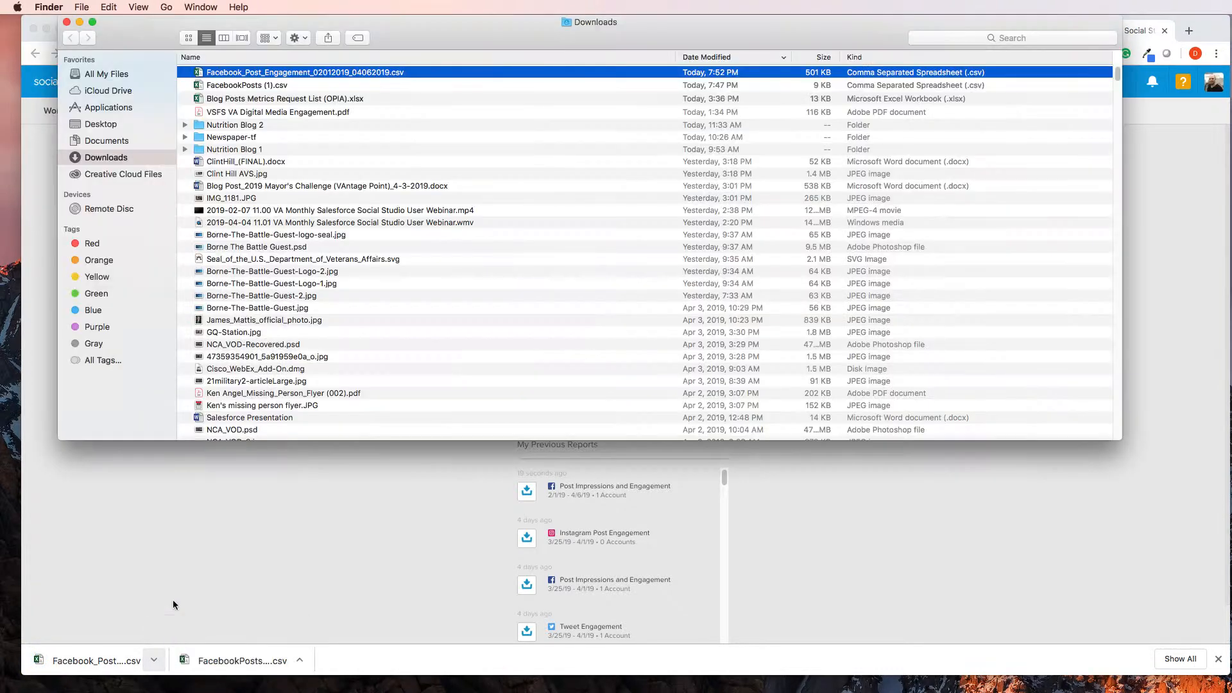
double_click(257, 73)
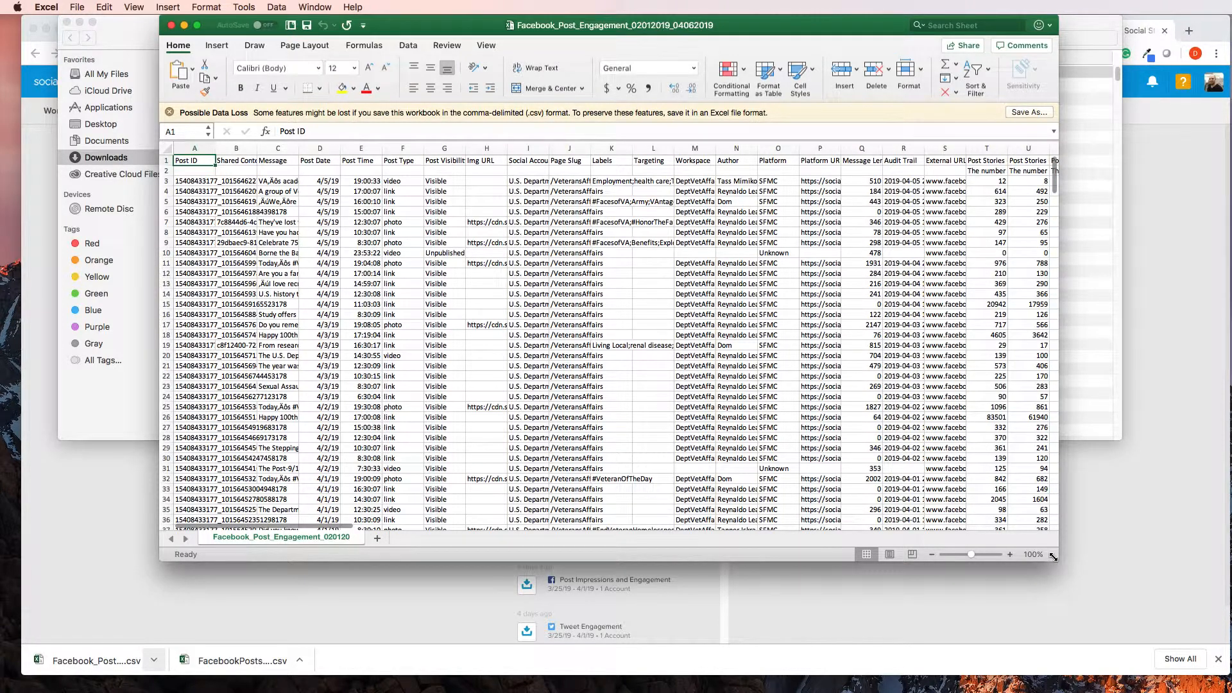
drag(1143, 615, 1211, 659)
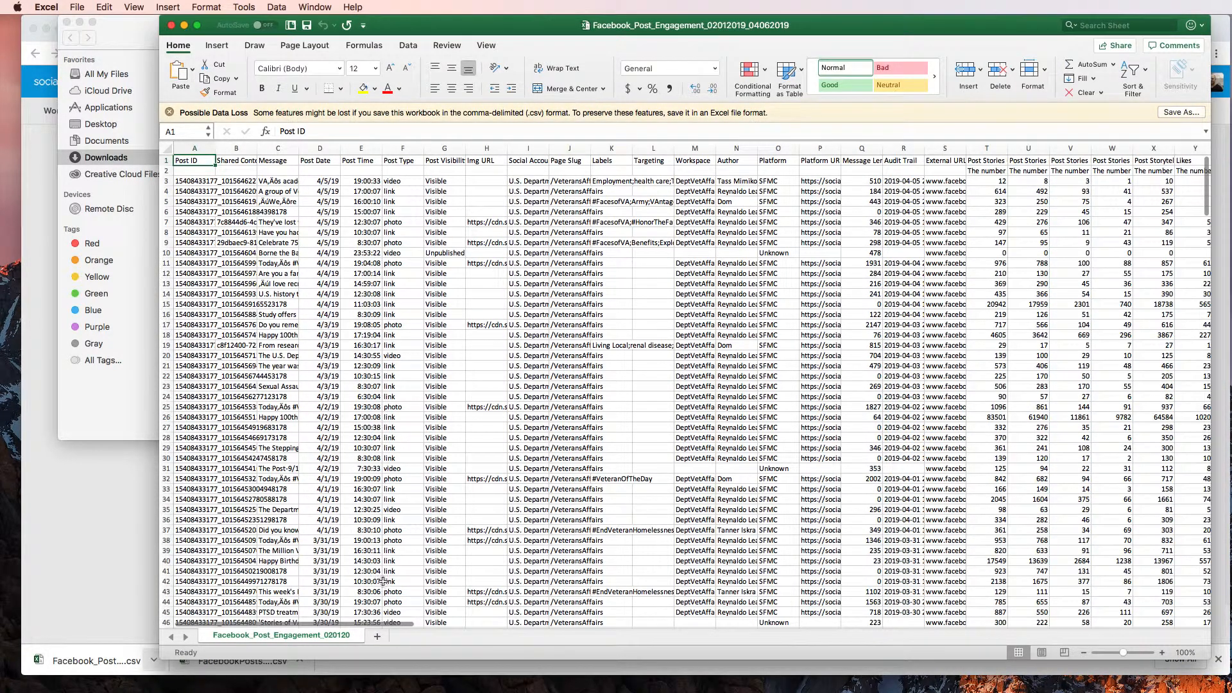
drag(161, 656, 75, 638)
Look through the report rows by Post Date down to the earliest posts, then return to the header row
click(222, 427)
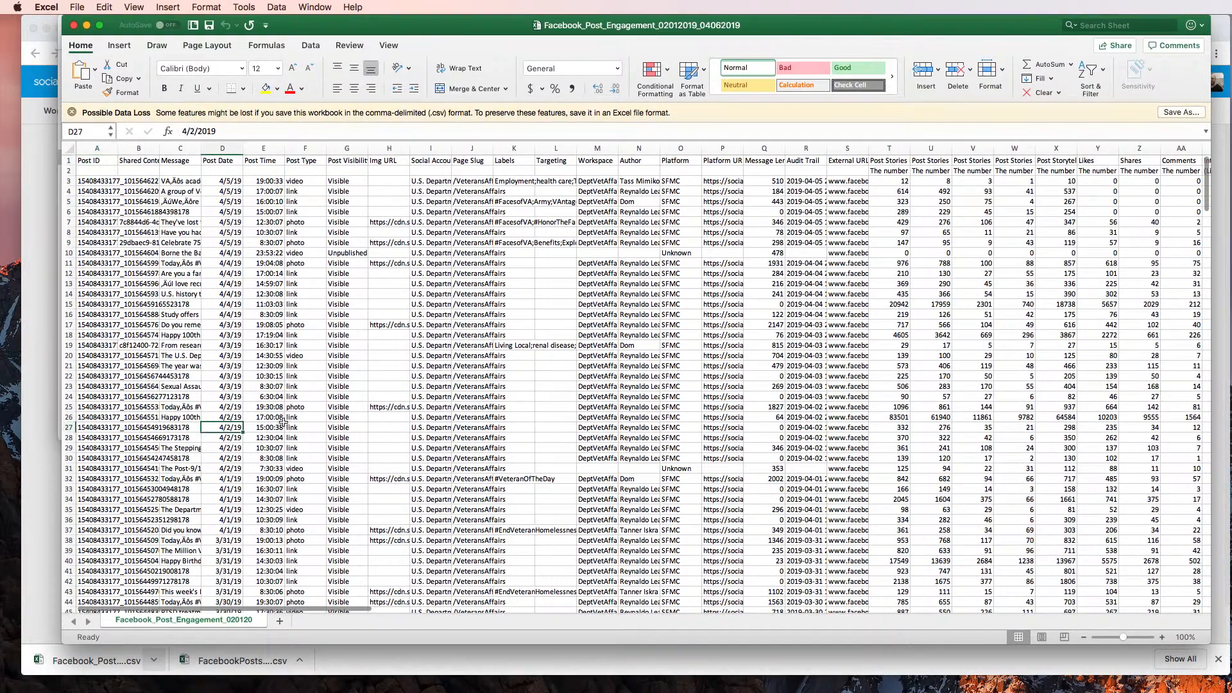
scroll(492, 418, down, 10)
scroll(491, 418, down, 20)
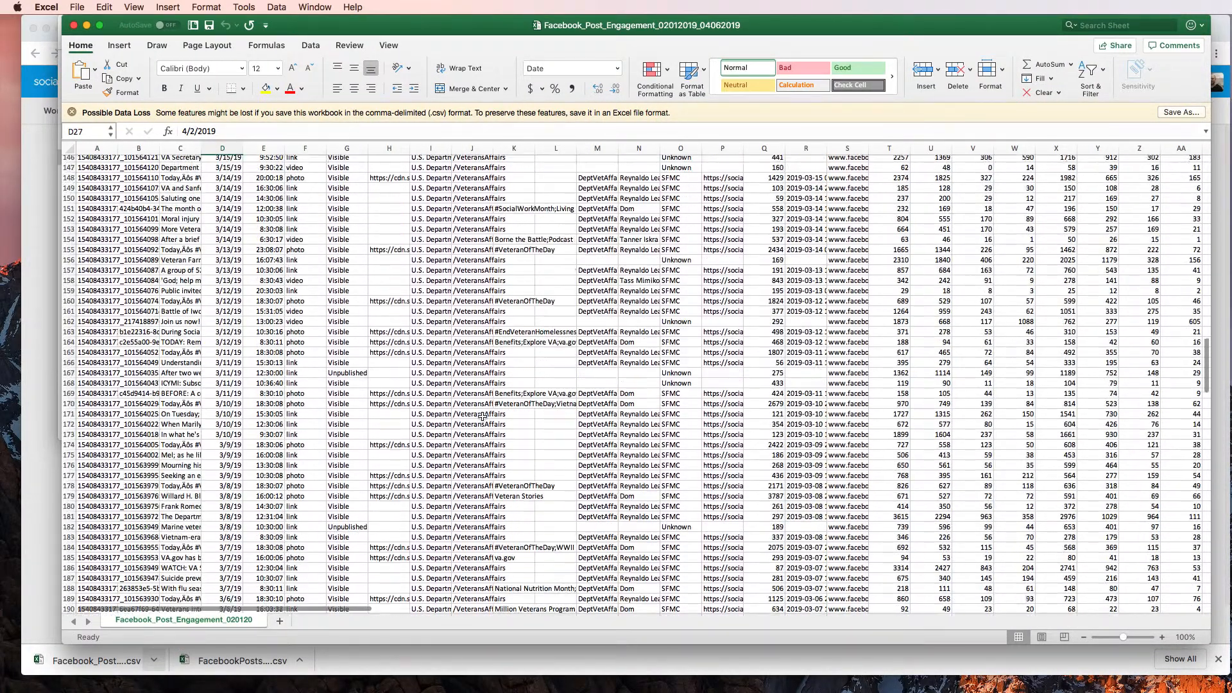
scroll(247, 410, up, 5)
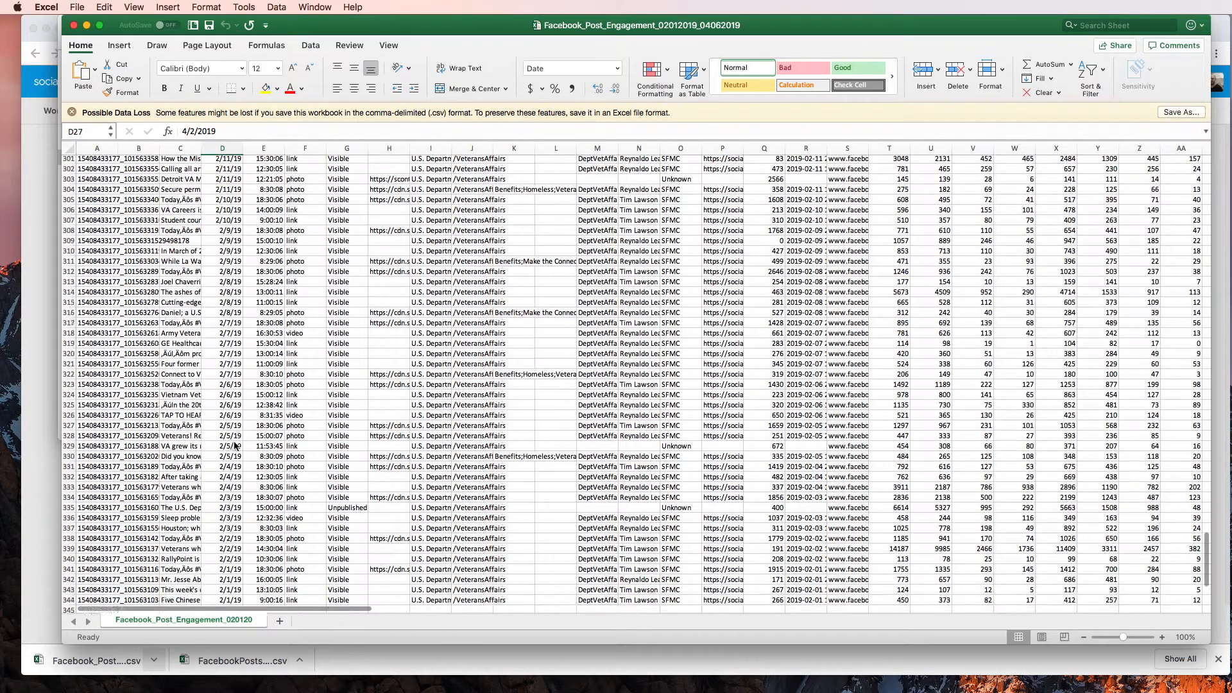
scroll(231, 364, down, 12)
scroll(679, 264, up, 20)
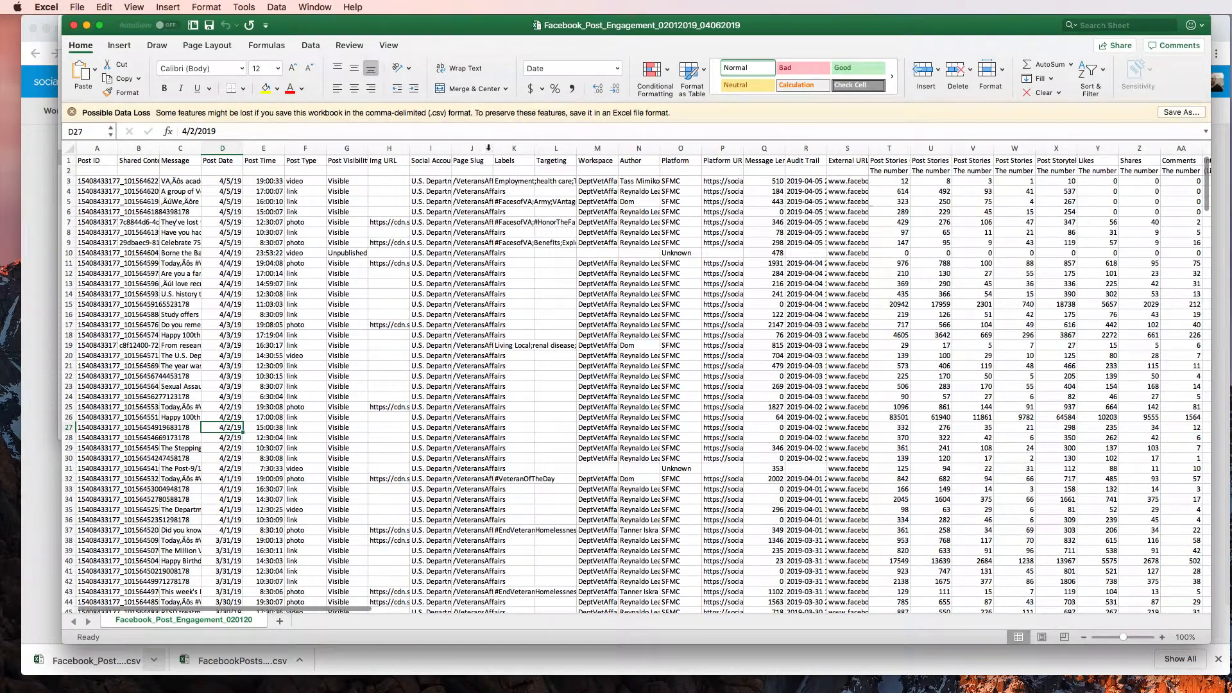
Examine the metrics in row 5 from the External URL column across to the Post Reactions columns at the end of the sheet
click(857, 202)
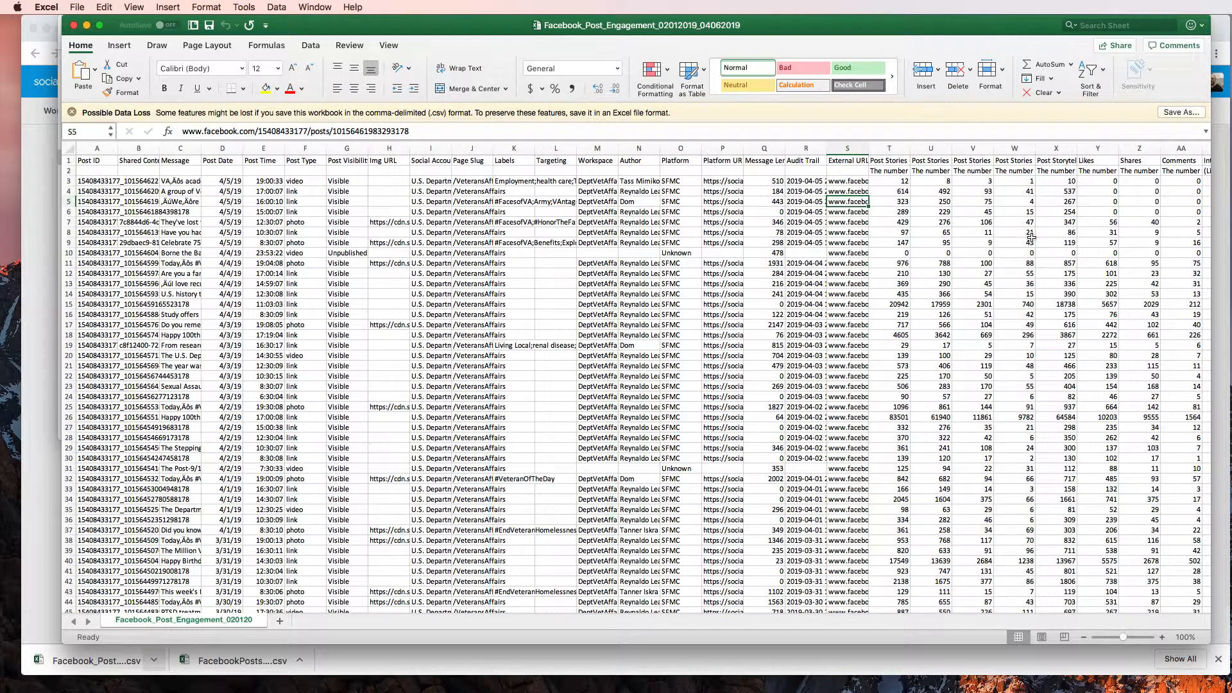
key(Right)
key(Right)
key(Right)
key(Right)
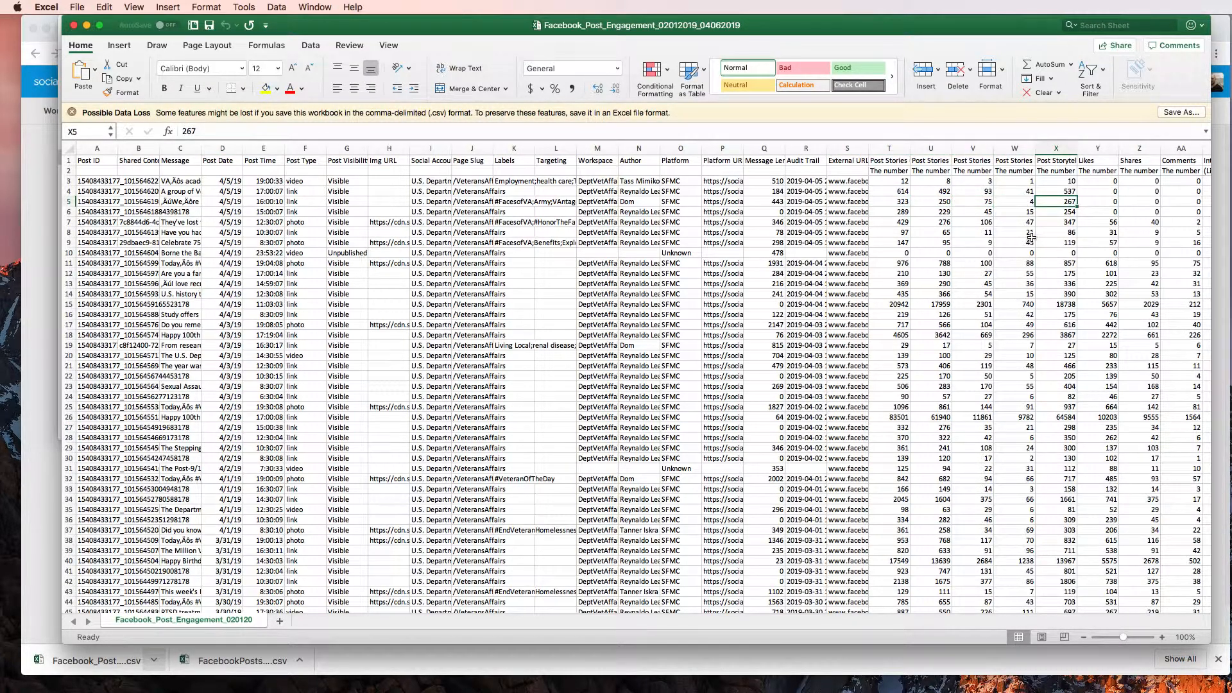
key(Right)
key(Right)
key(Right)
key(Right)
key(Right)
key(Right)
key(Right)
key(Right)
key(Right)
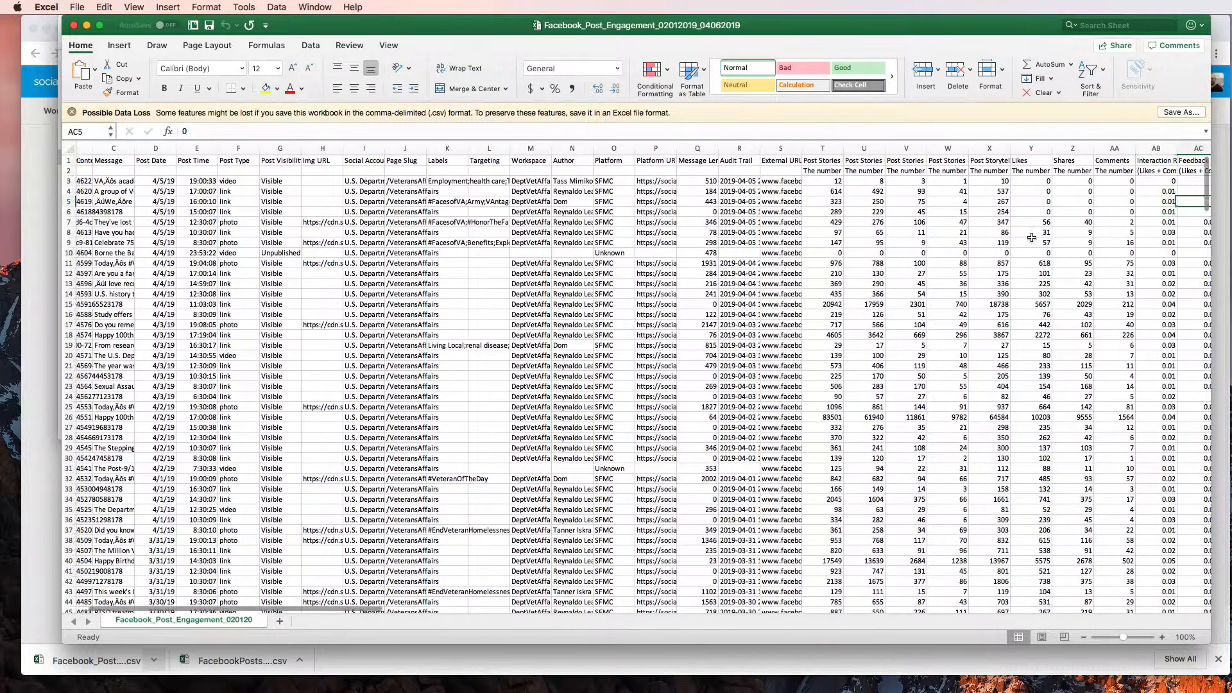
key(Right)
key(Right)
key(Right)
key(Right)
key(Right)
key(Right)
key(Right)
key(Right)
key(Right)
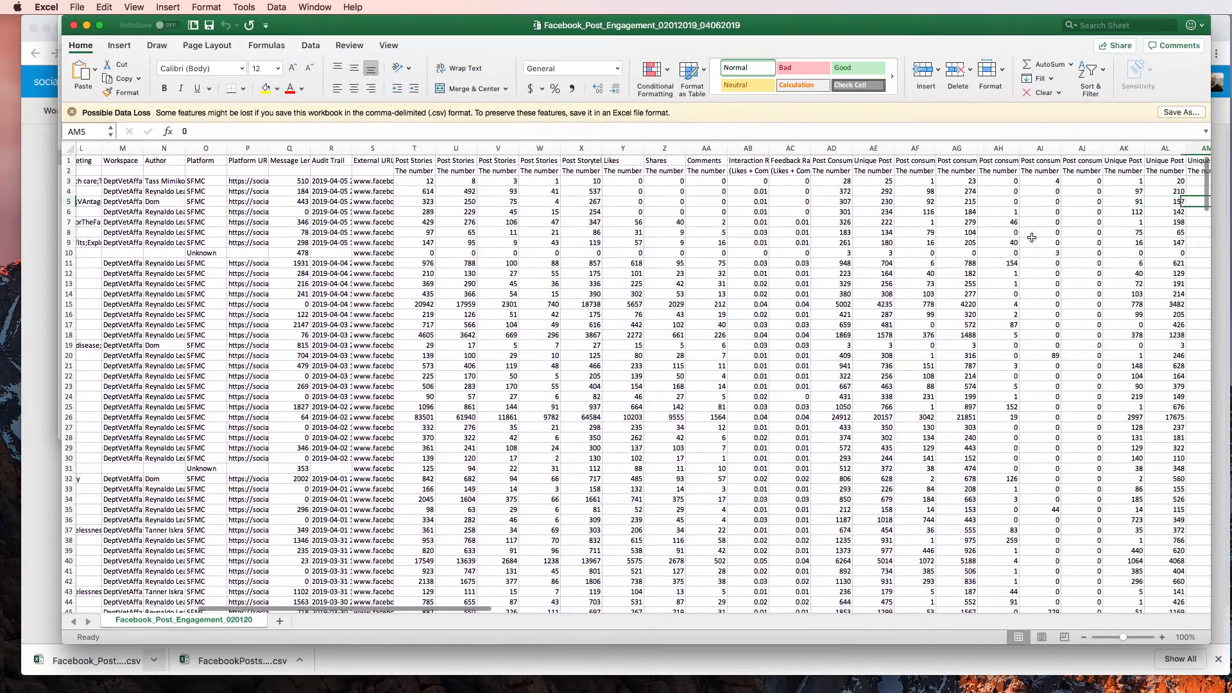
key(Right)
key(Right)
key(Right)
key(Right)
key(Right)
key(Right)
key(Right)
key(Right)
key(Right)
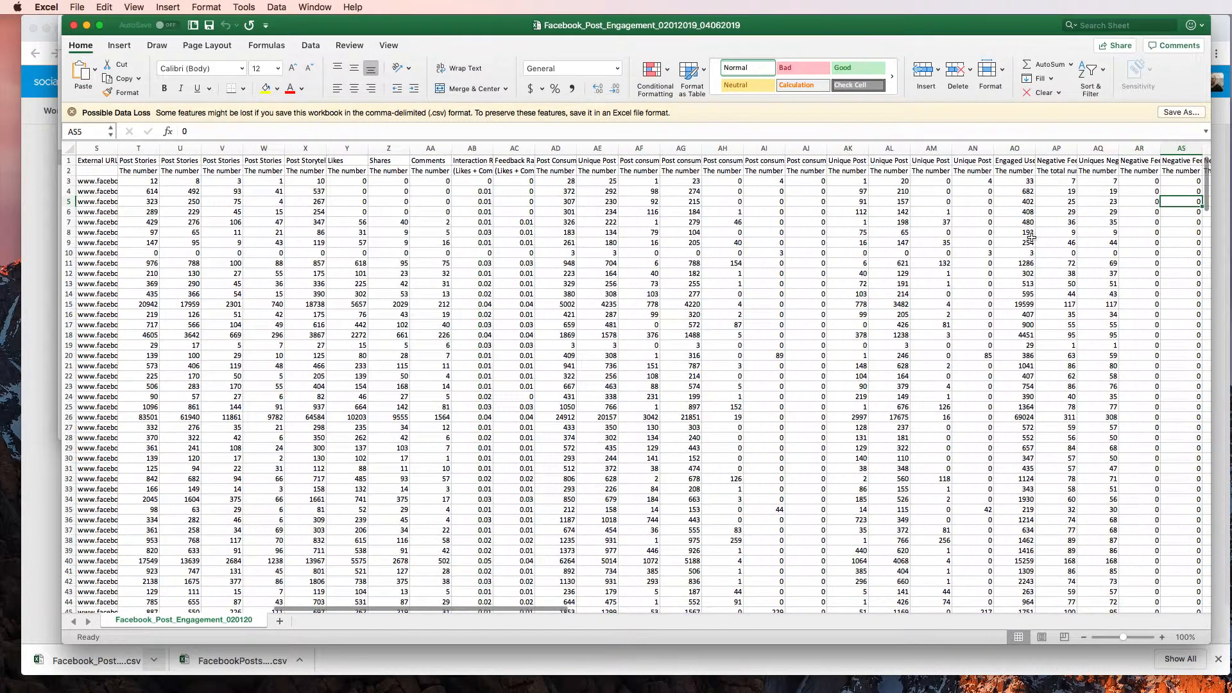
key(Right)
key(Right)
key(Right)
key(Right)
key(Right)
key(Right)
key(Right)
key(Right)
key(Right)
key(Right)
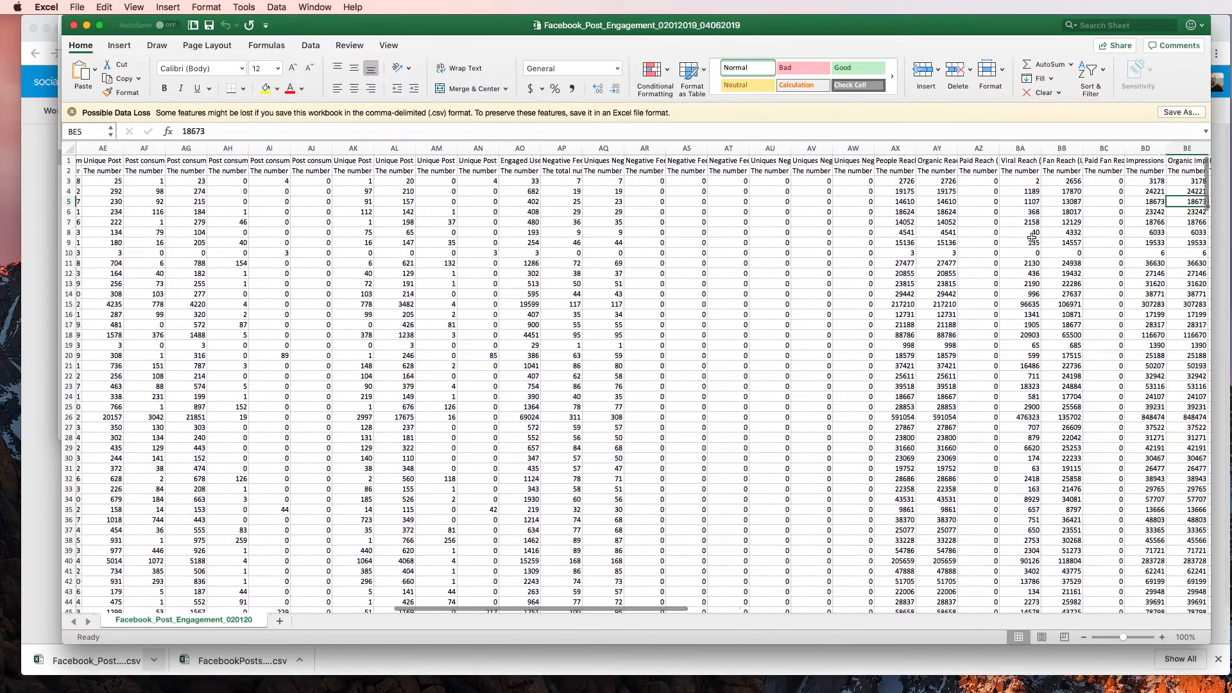
key(Right)
key(Right)
key(Right)
key(Right)
key(Right)
key(Right)
key(Right)
key(Right)
key(Right)
key(Right)
key(Right)
key(Right)
key(Right)
key(Right)
key(Right)
key(Right)
key(Right)
key(Right)
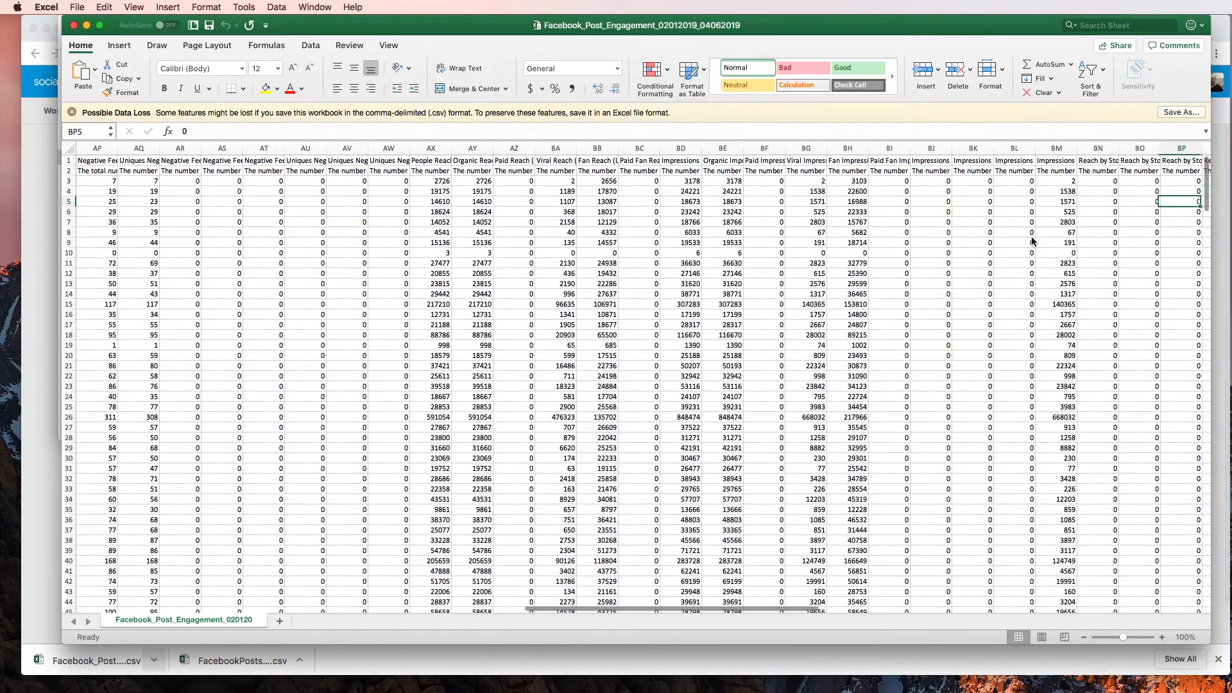
key(Right)
key(Right)
key(Right)
key(Right)
key(Right)
key(Right)
key(Right)
key(Right)
key(Right)
key(Right)
key(Right)
key(Right)
key(Right)
key(Right)
key(Right)
key(Right)
key(Right)
key(Right)
key(Right)
key(Right)
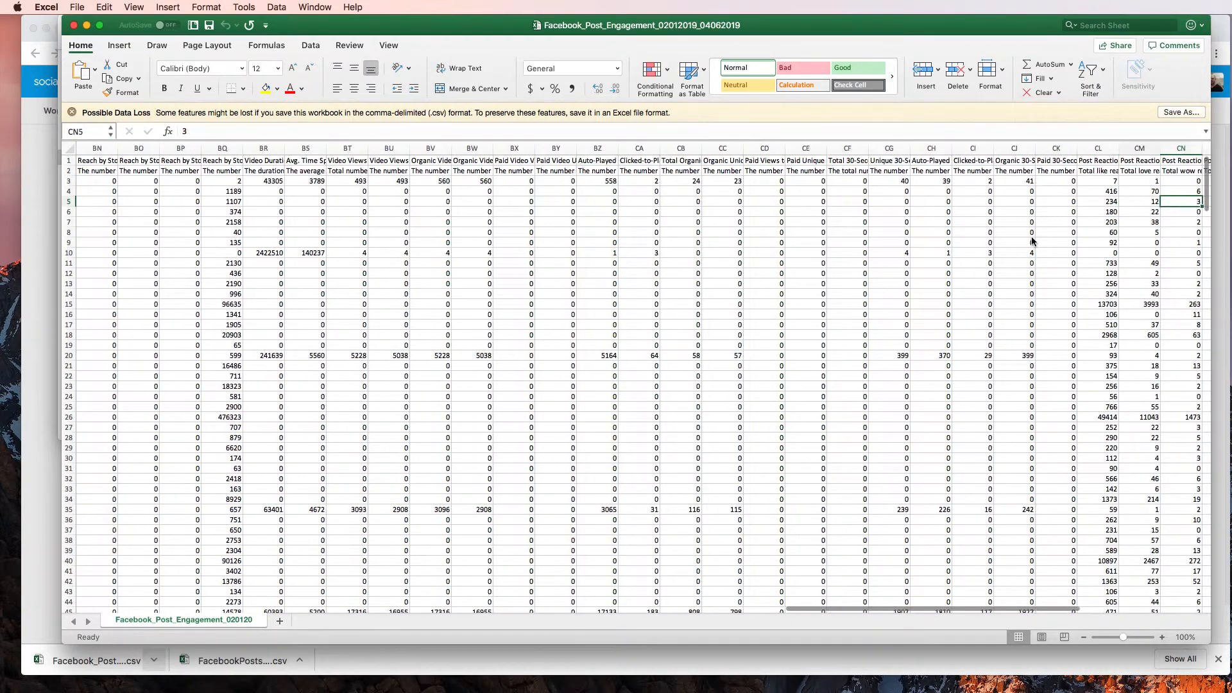
key(Left)
key(Left)
key(Left)
key(Left)
key(Left)
key(Left)
key(Left)
key(Left)
key(Left)
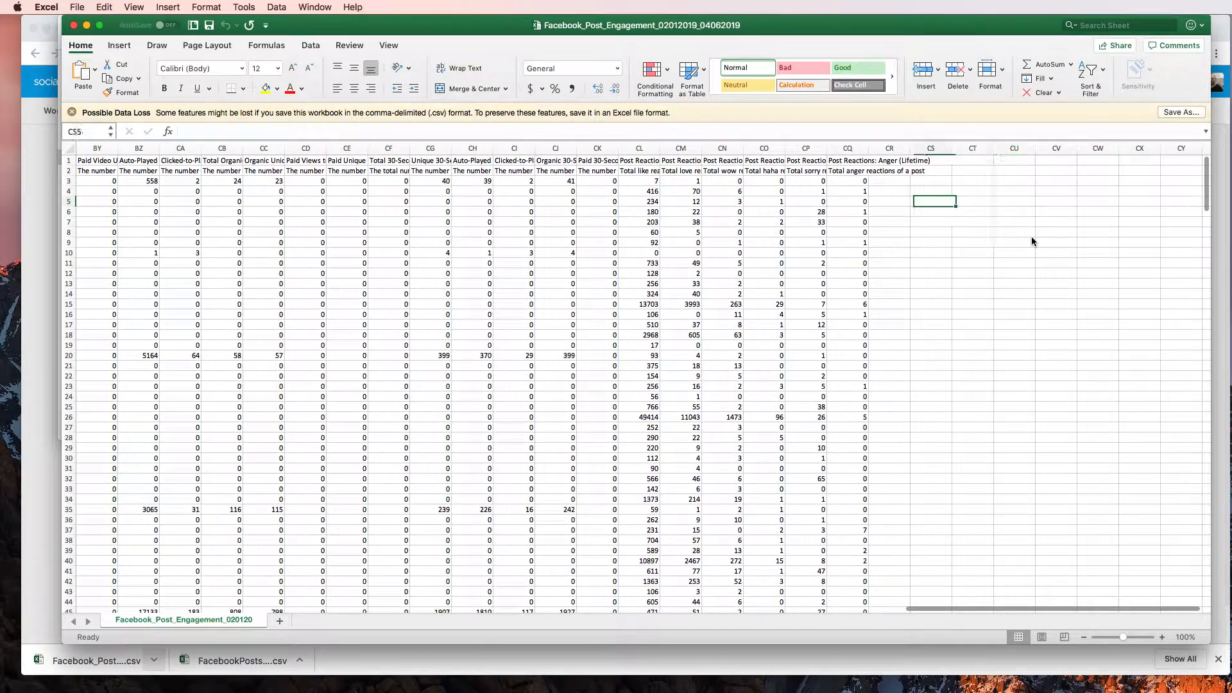
Go back along row 5 to the Labels and Page Slug columns
key(Left)
key(Left)
key(Left)
key(Left)
key(Left)
key(Left)
key(Left)
key(Left)
key(Left)
key(Left)
key(Left)
key(Left)
key(Left)
key(Left)
key(Left)
key(Left)
key(Left)
key(Left)
key(Left)
key(Left)
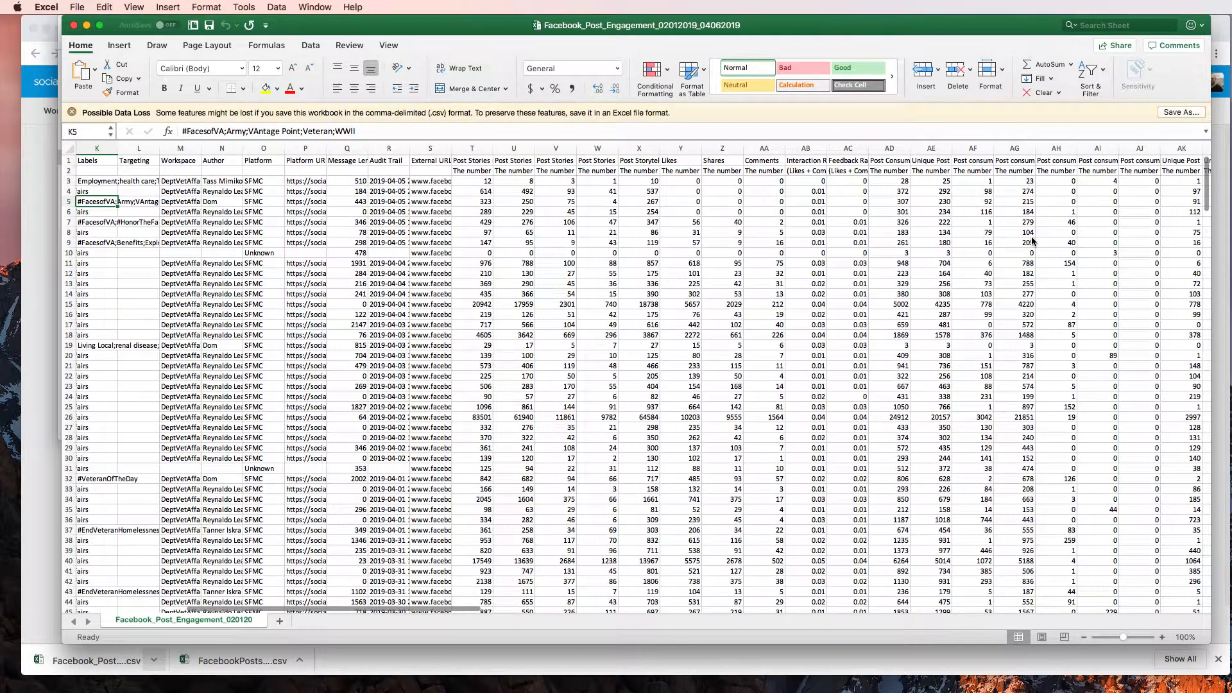
key(Right)
key(Right)
key(Right)
key(Right)
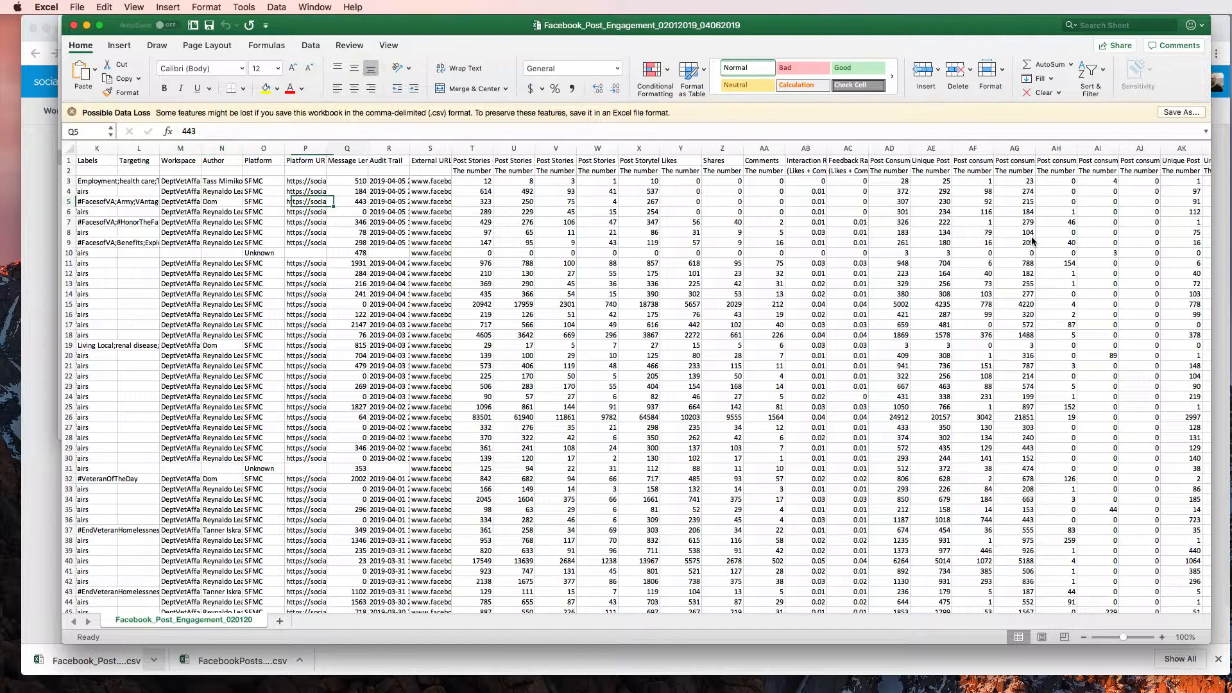
key(Left)
key(Left)
key(Left)
key(Left)
key(Left)
key(Left)
key(Left)
key(Left)
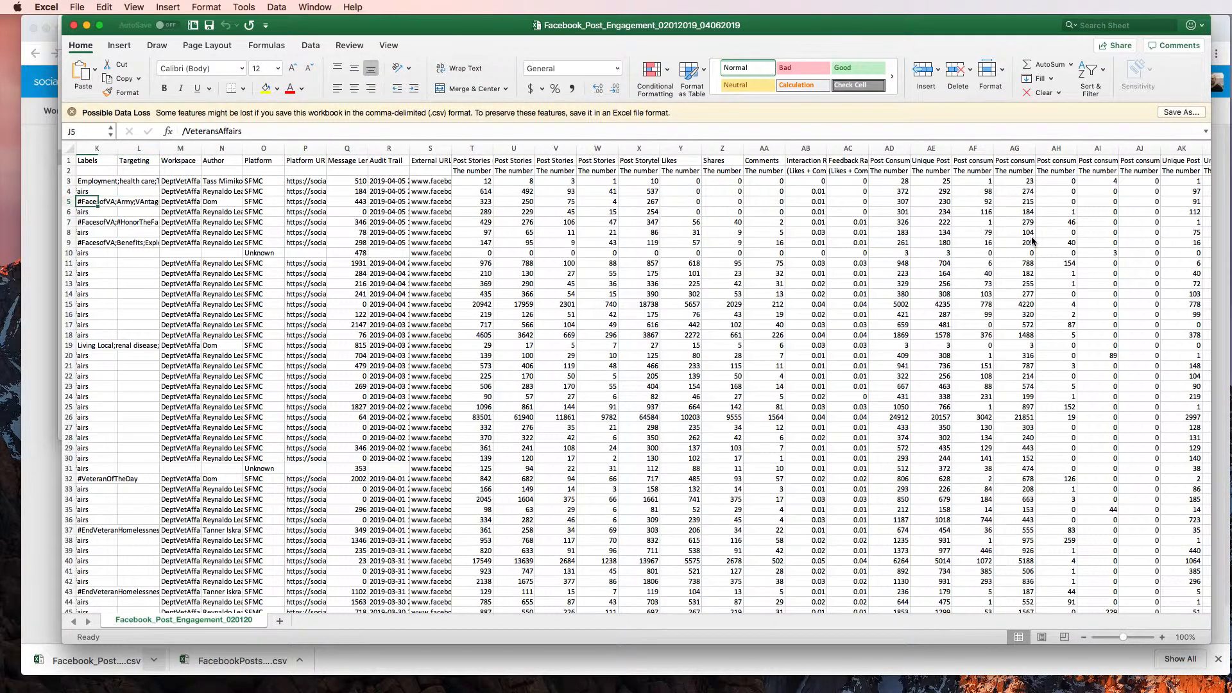
Add a filter to the Labels column (column K) of the Facebook post engagement report
key(Right)
key(Right)
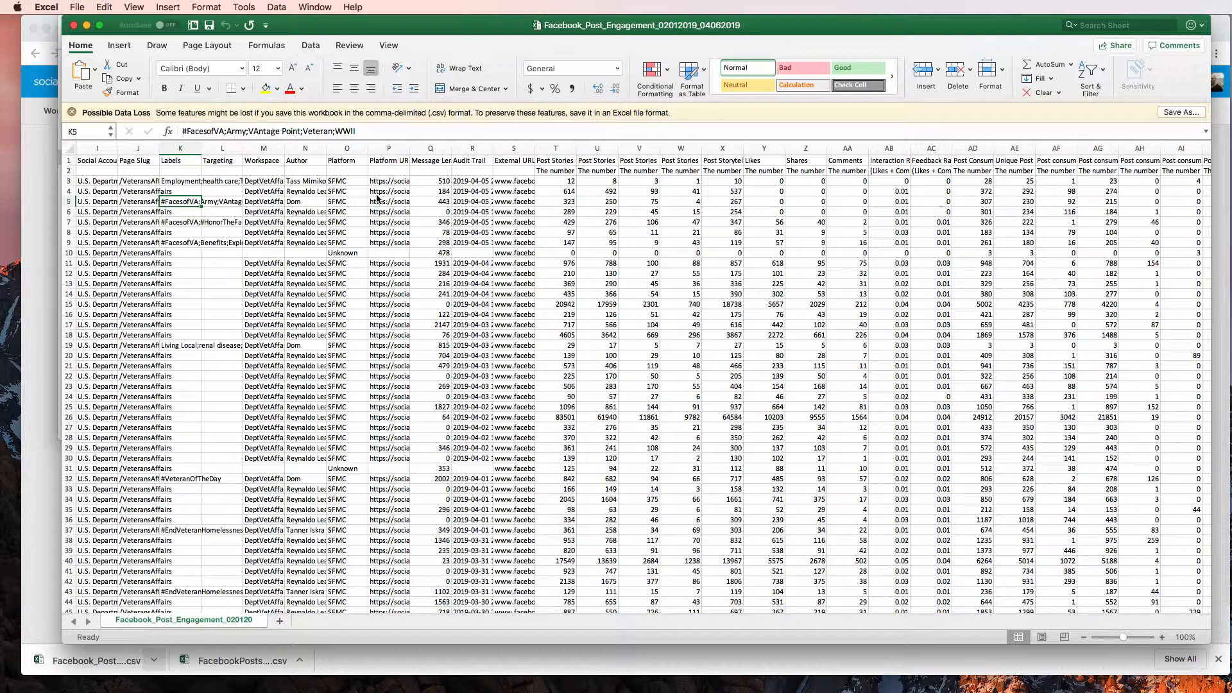
click(180, 148)
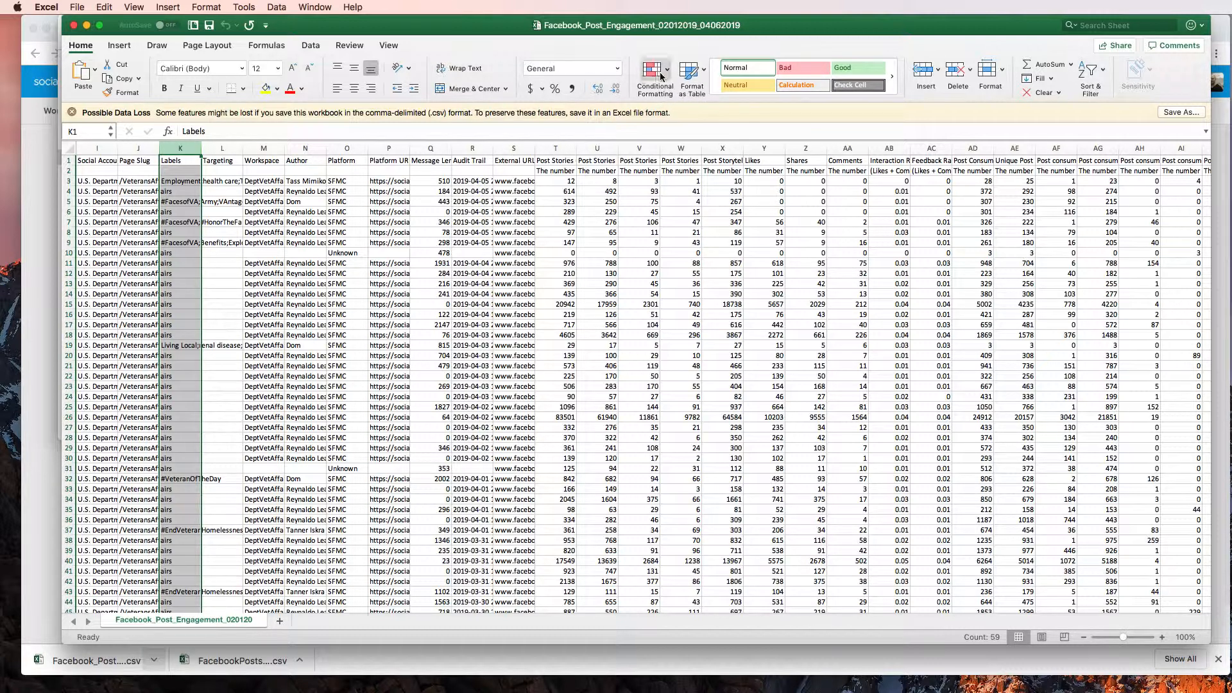
click(310, 46)
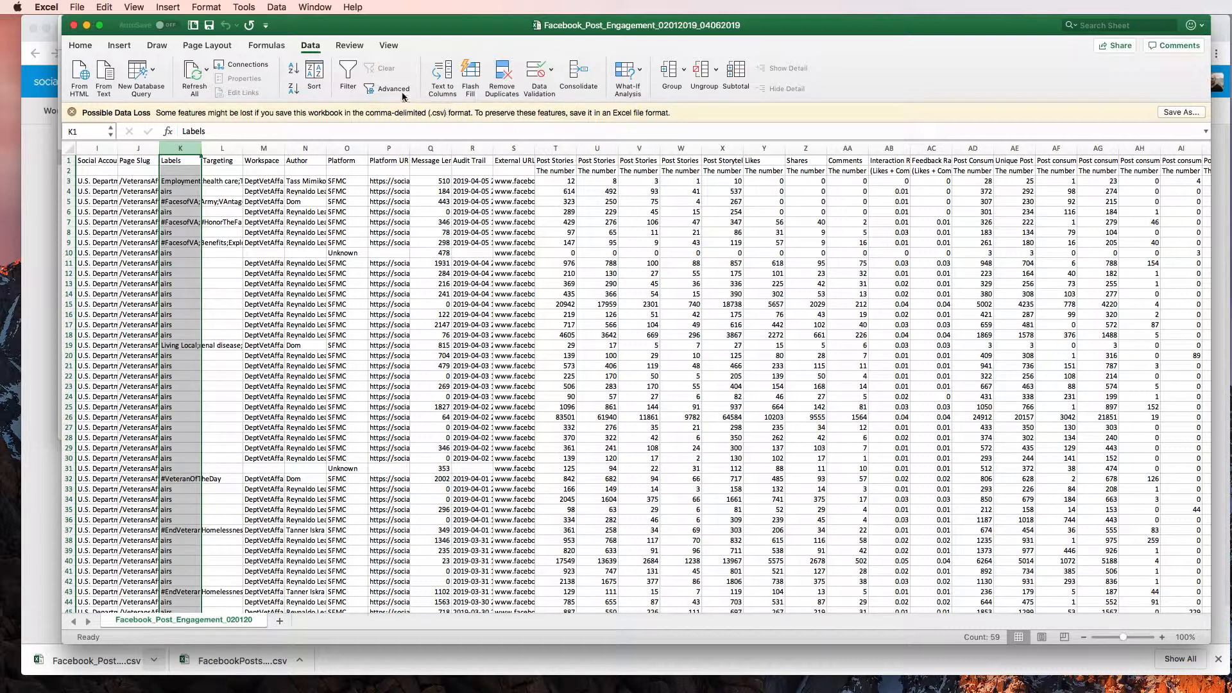
click(349, 75)
Filter the Labels column to only the five label combinations that begin with #EndVeteranHomelessness
click(196, 161)
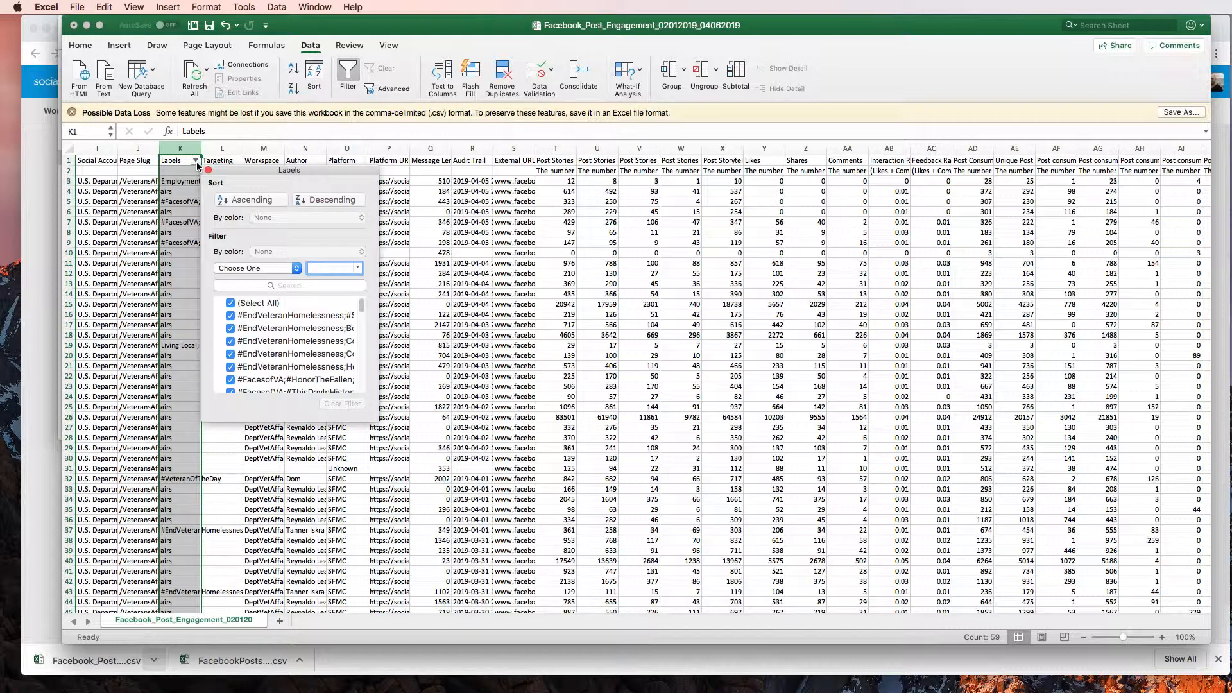
click(235, 305)
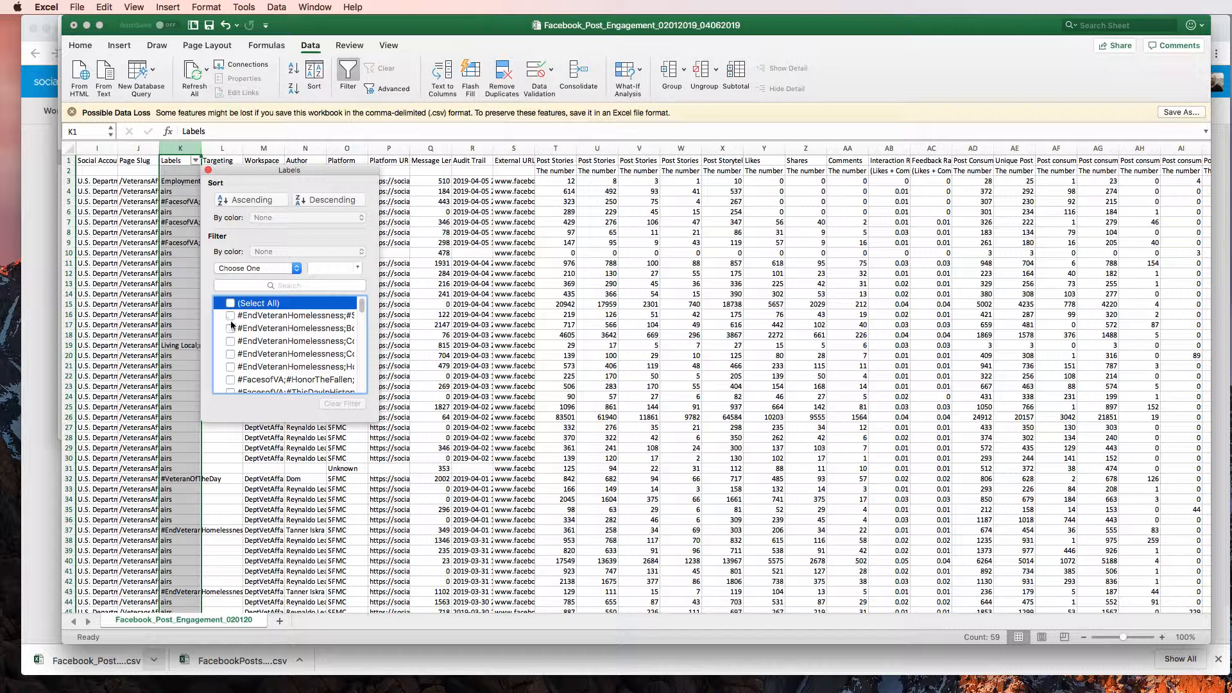
click(231, 317)
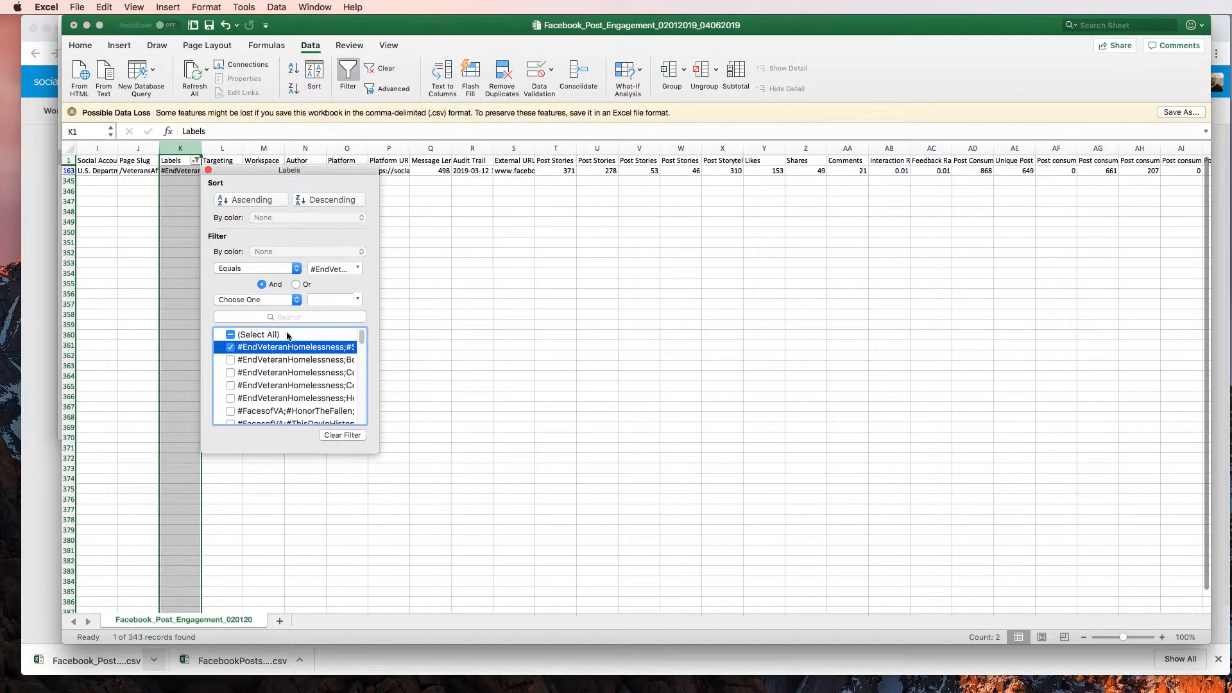
click(229, 360)
click(230, 377)
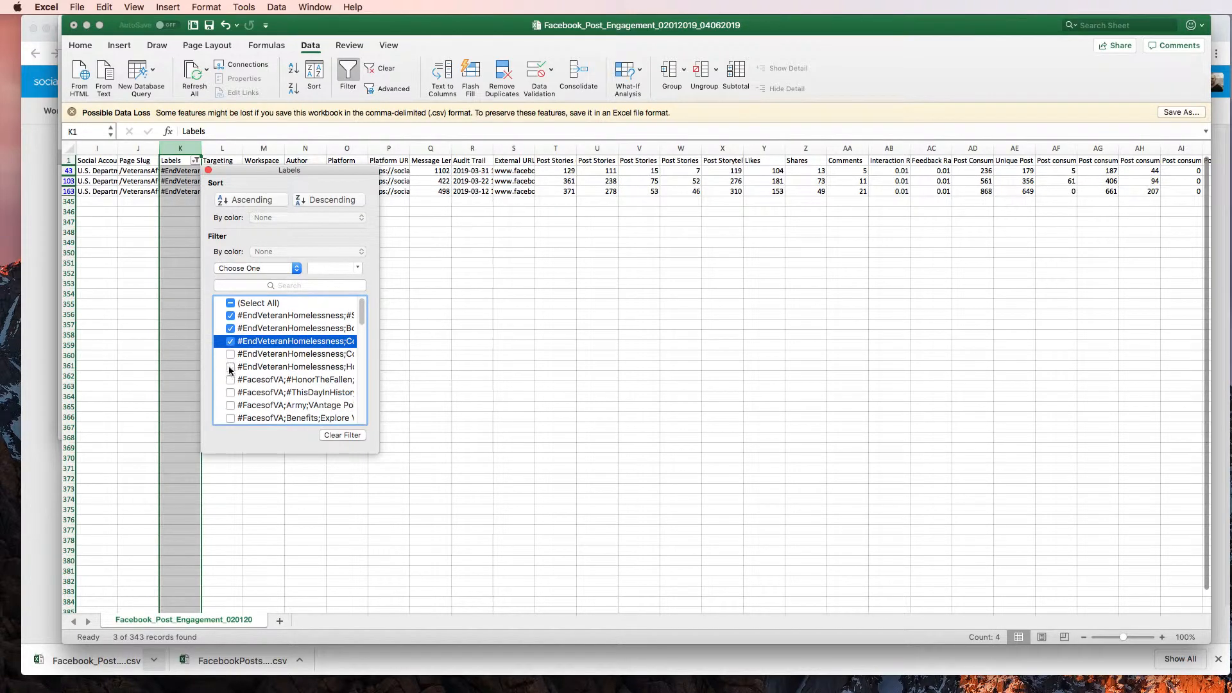
click(230, 354)
click(229, 367)
scroll(301, 357, down, 10)
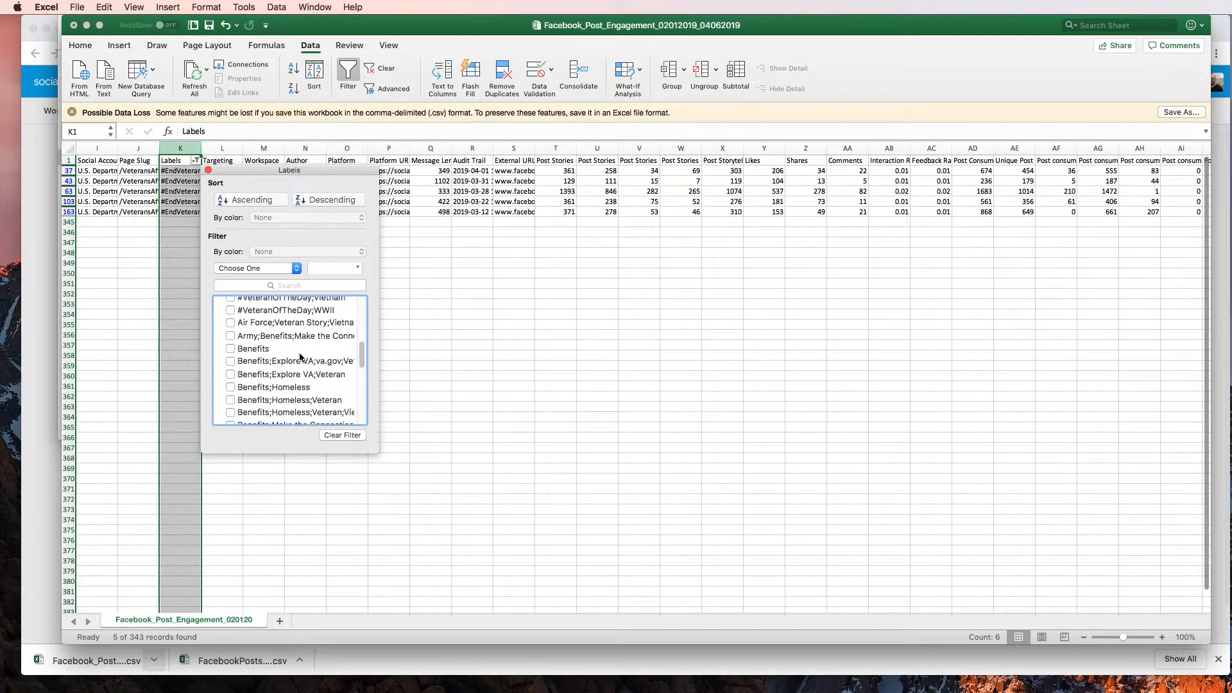
scroll(301, 356, up, 10)
scroll(303, 354, down, 3)
scroll(306, 352, up, 3)
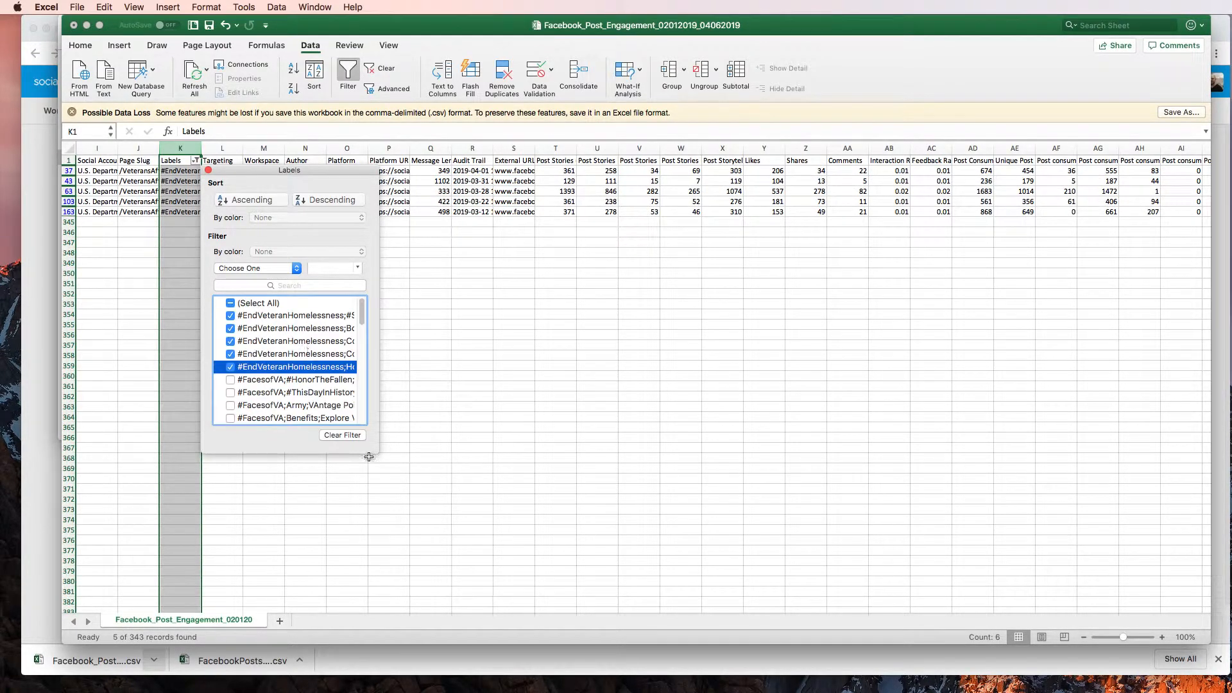
click(208, 170)
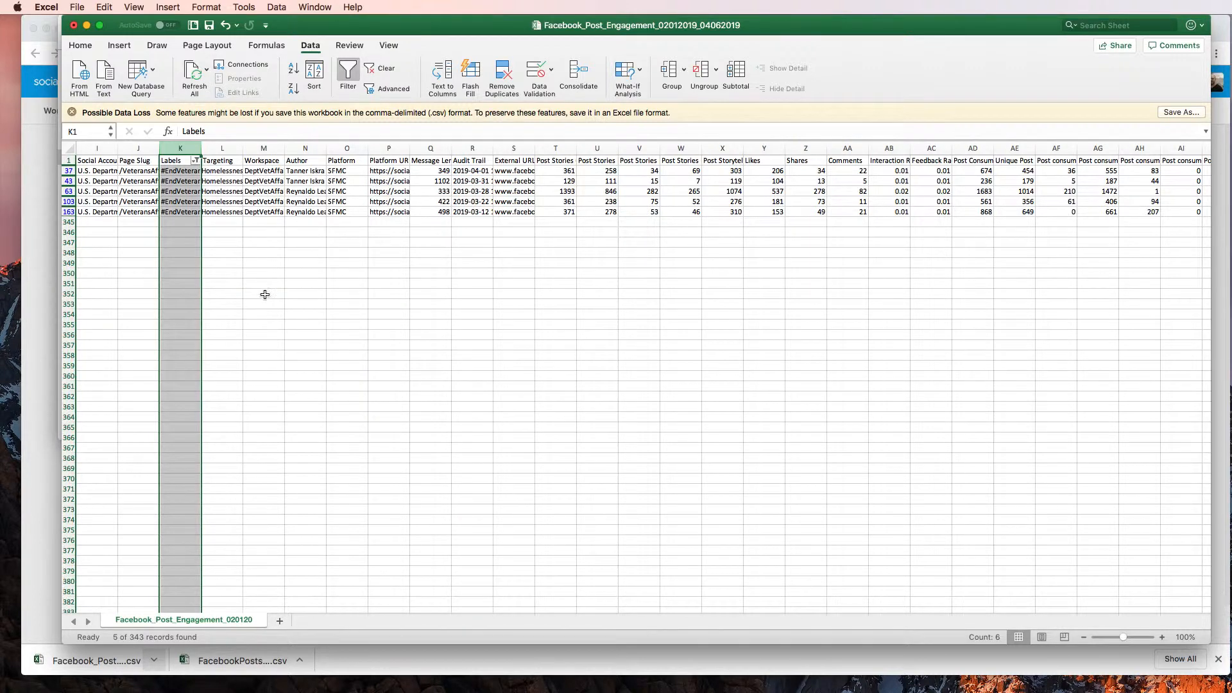
Examine the filtered posts' metrics from the Post Stories columns across to Comments and back to the Post Time column
scroll(263, 292, down, 5)
scroll(256, 278, up, 5)
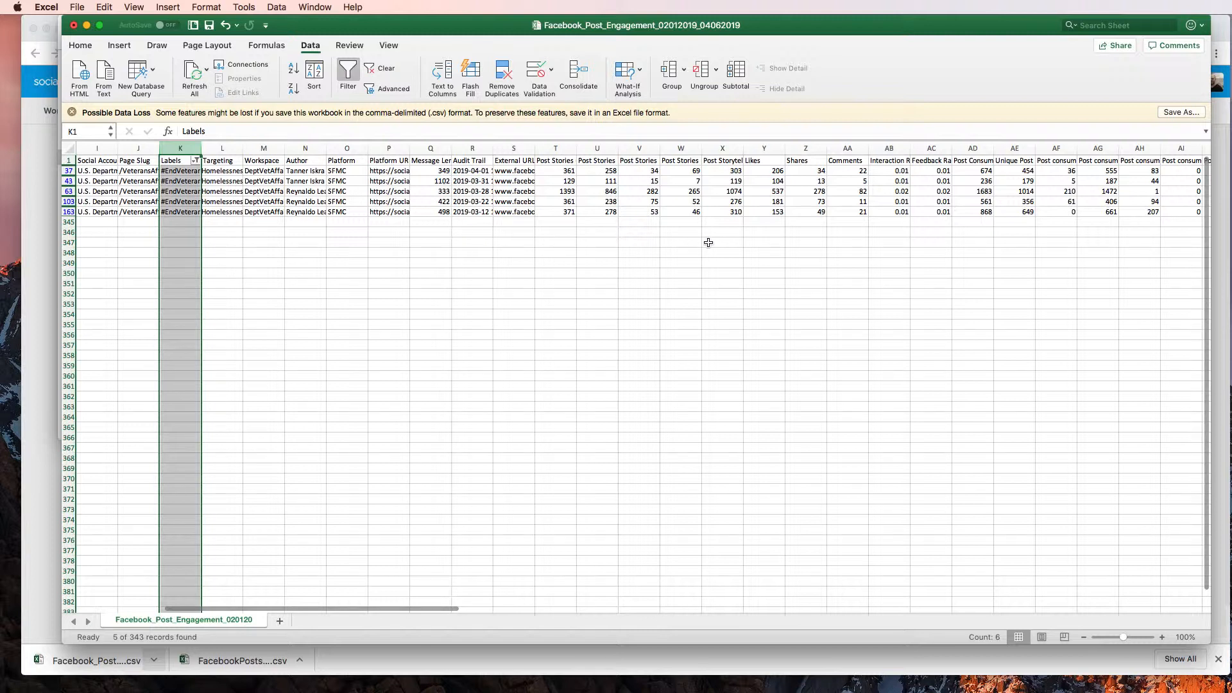
click(567, 242)
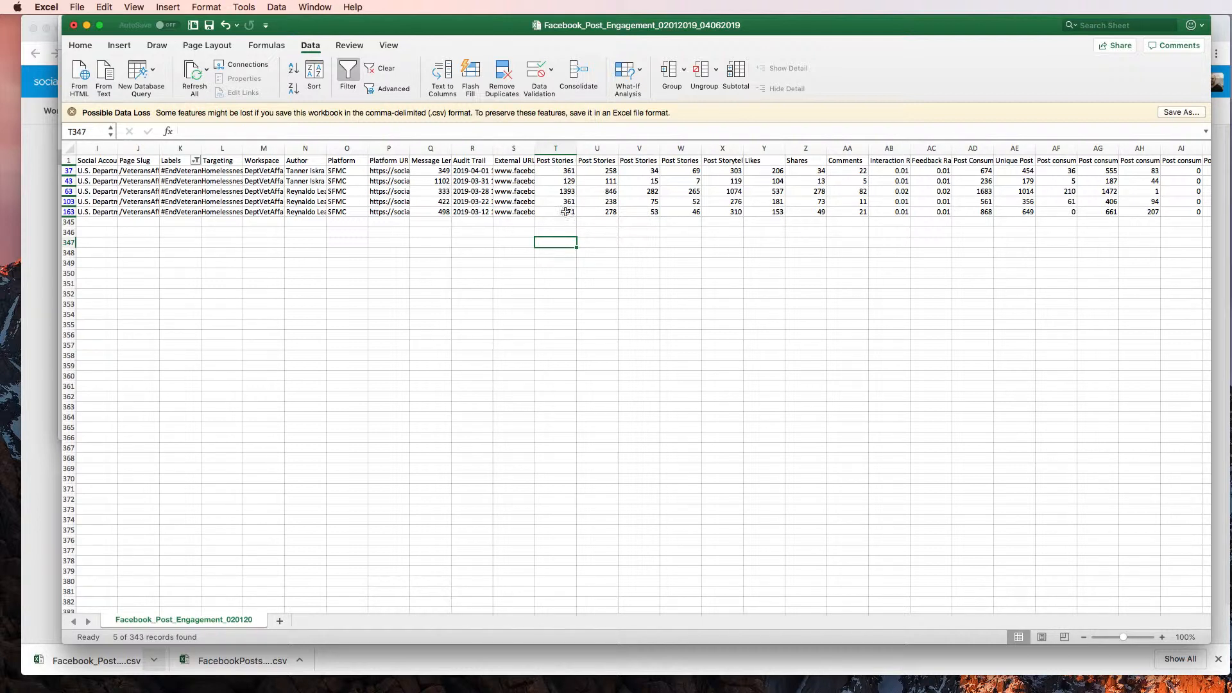
key(Right)
key(Right)
key(Right)
key(Right)
key(Right)
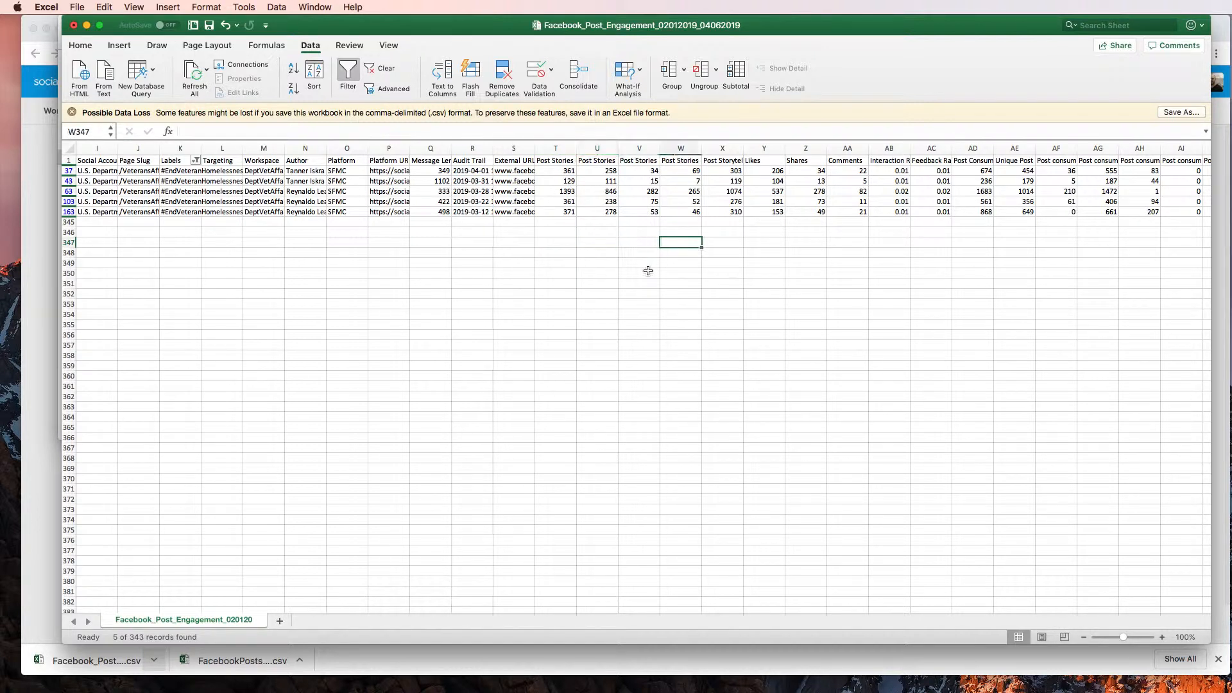
key(Right)
key(Right)
key(Right)
key(Right)
key(Right)
key(Right)
key(Right)
key(Left)
key(Left)
key(Left)
key(Left)
key(Left)
key(Left)
key(Left)
key(Left)
key(Left)
key(Left)
key(Left)
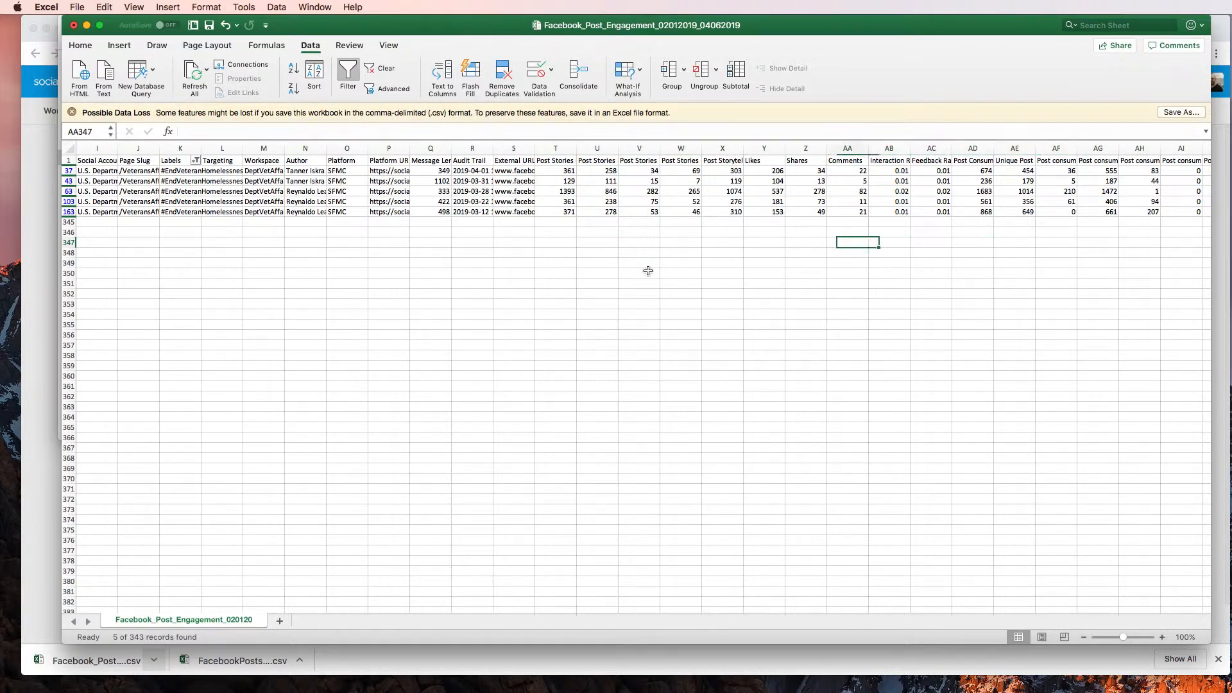
key(Left)
key(Left)
key(Left)
key(Left)
key(Left)
key(Left)
key(Left)
key(Left)
key(Left)
key(Left)
key(Left)
key(Left)
key(Left)
key(Left)
key(Left)
key(Left)
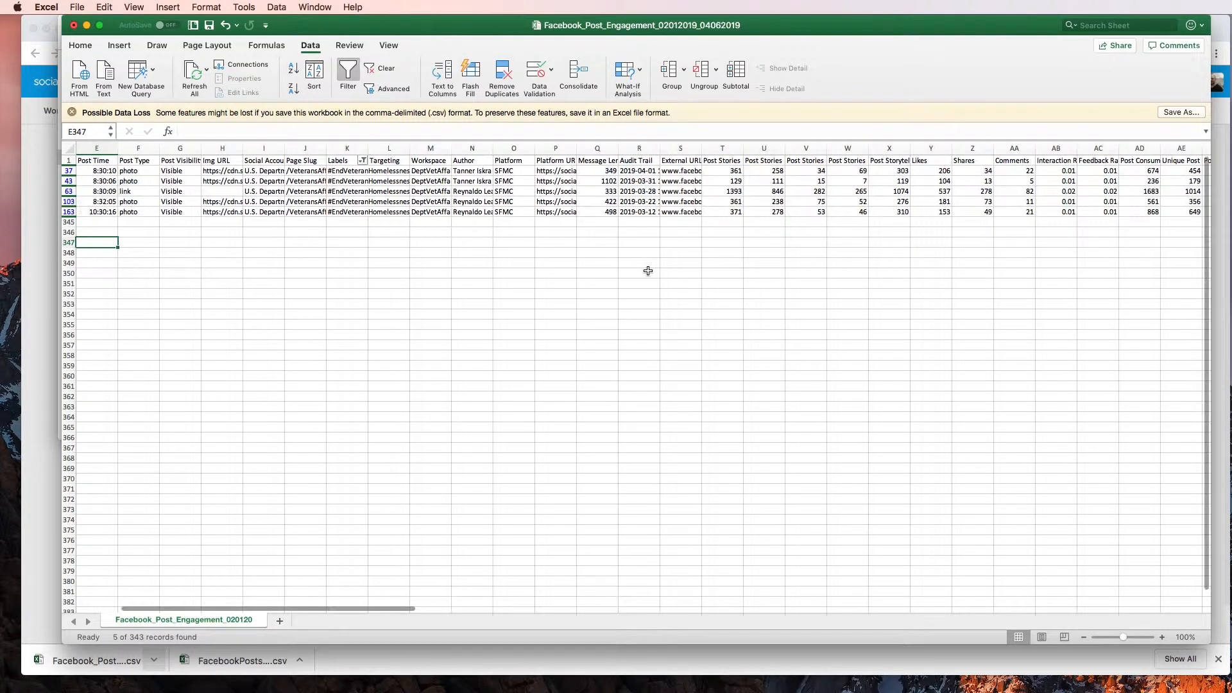
Replace the label choices in the Labels filter with only NCA Vietnam 50, followed by only Operation Song
click(362, 160)
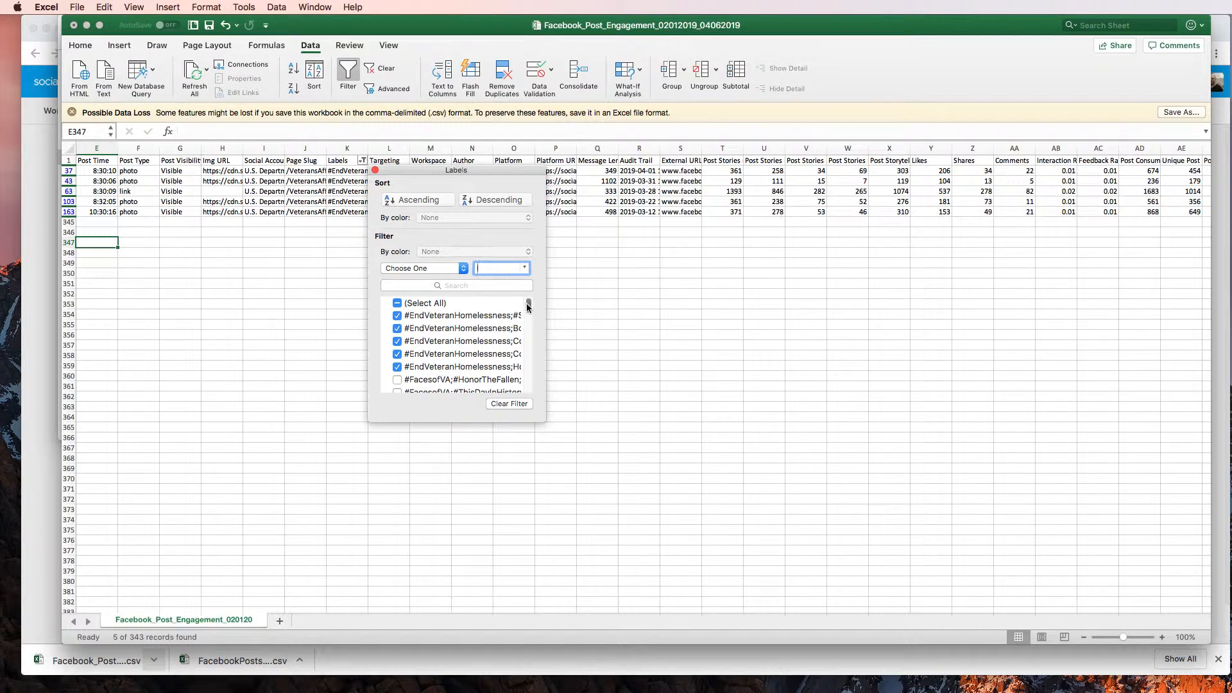
drag(529, 307, 529, 376)
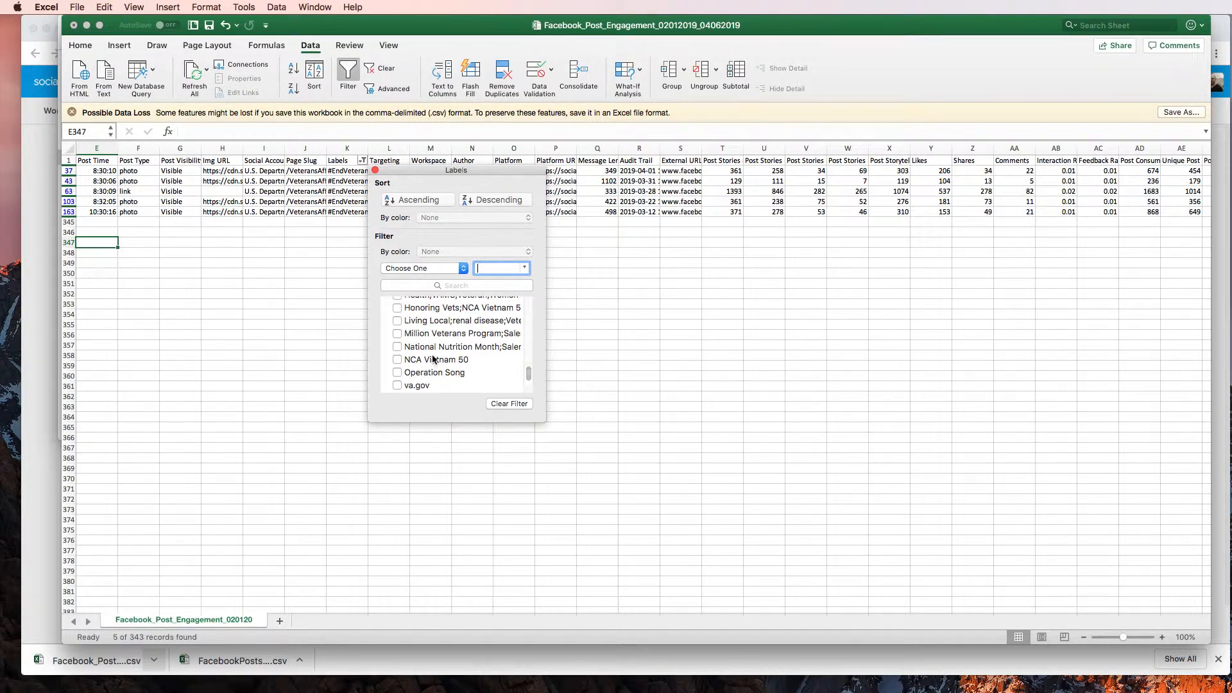
scroll(437, 312, up, 15)
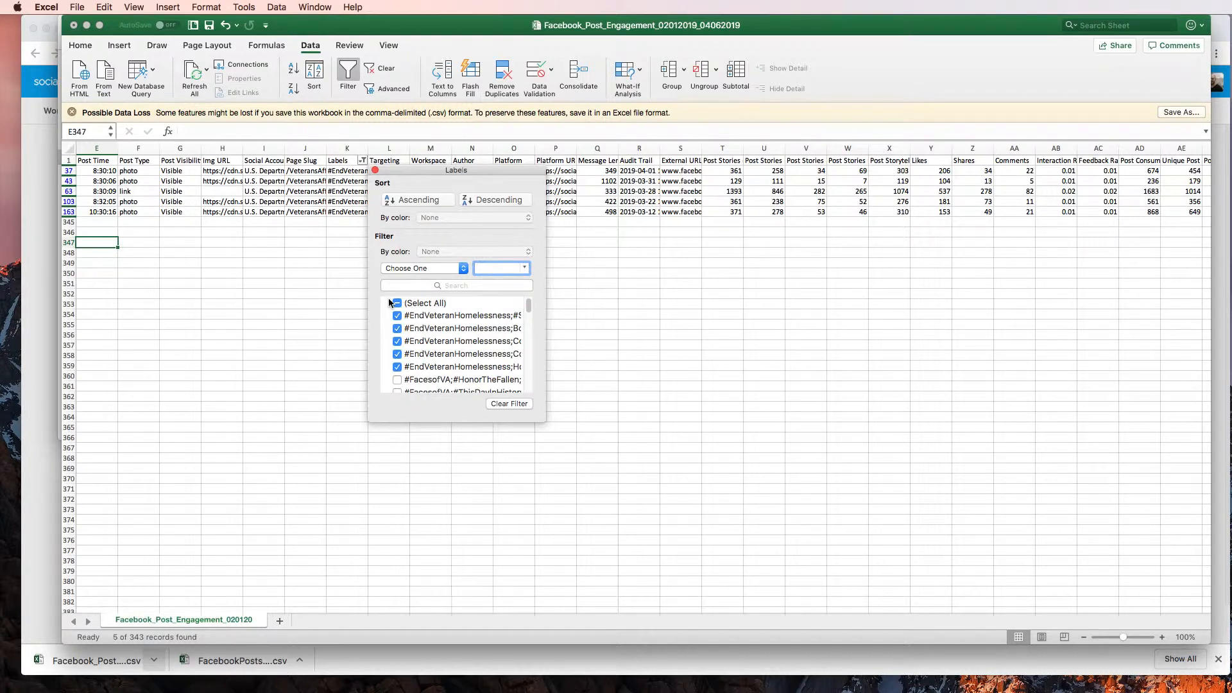
click(397, 303)
click(396, 304)
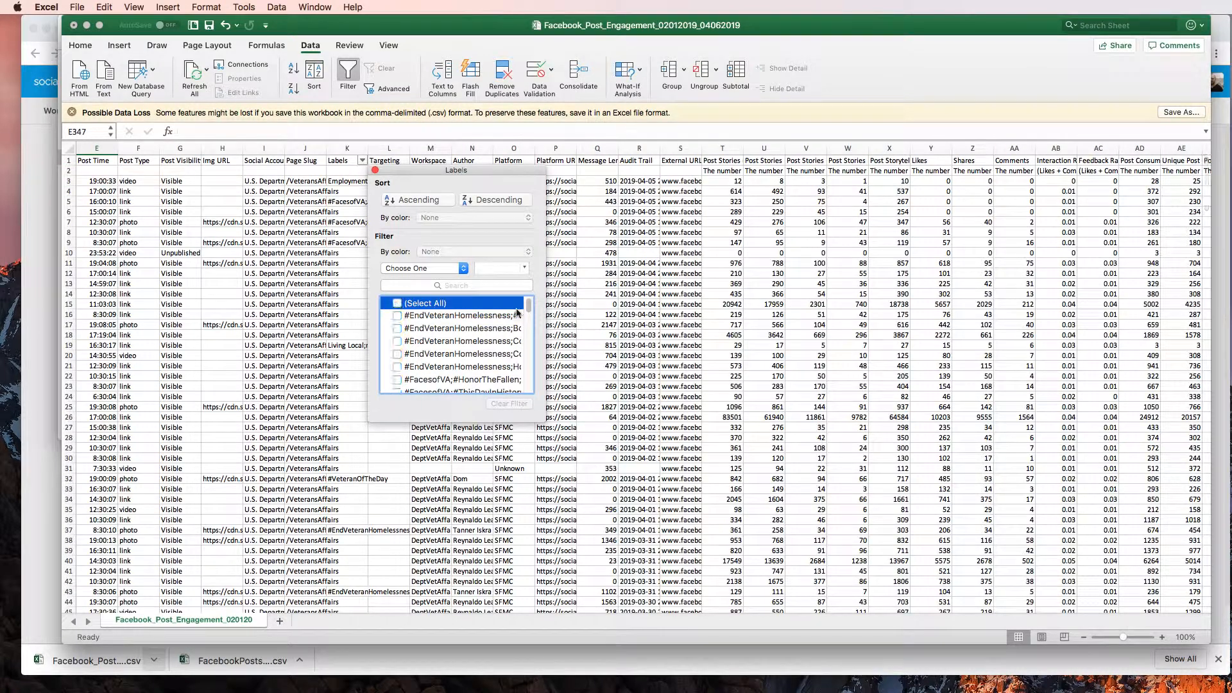
drag(529, 306, 526, 379)
click(397, 372)
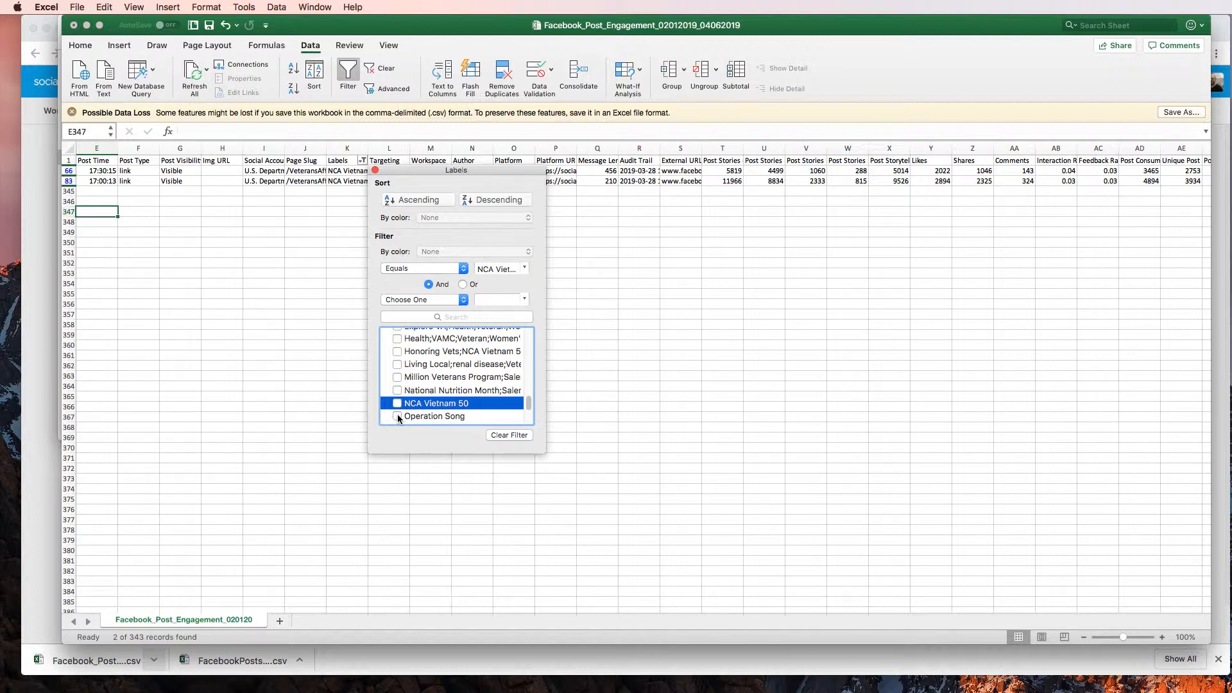
click(398, 415)
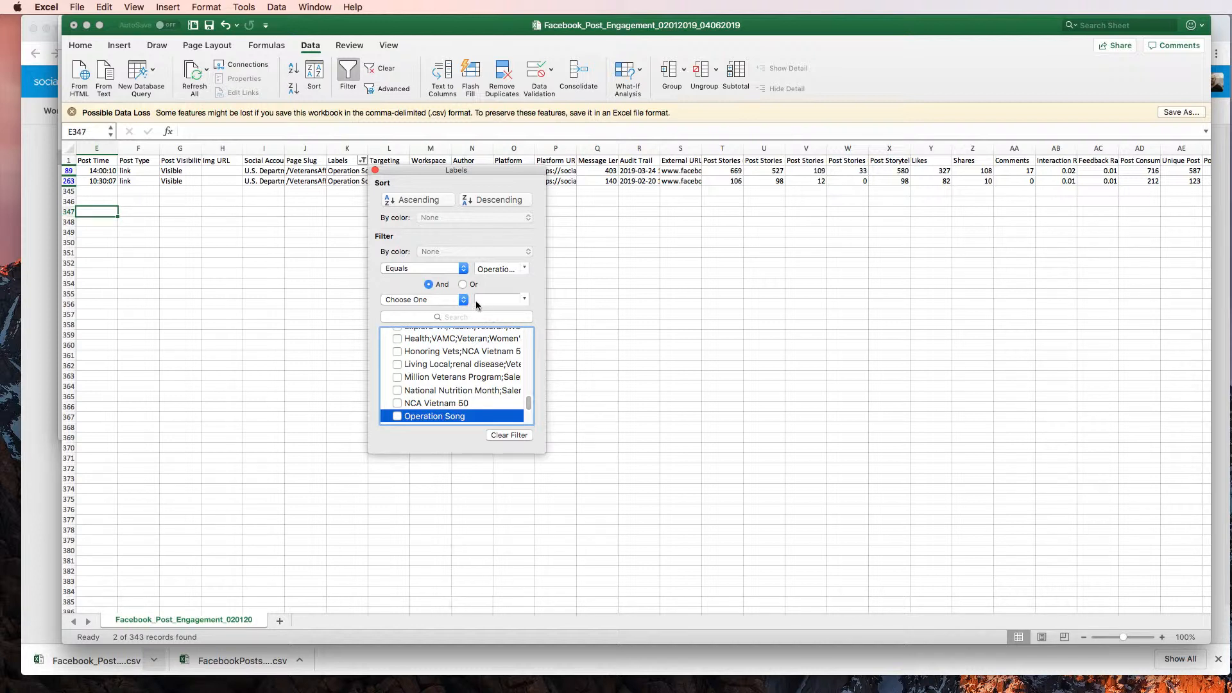
Change the Labels filter condition to Contains and try the Operation Song name written as one word
click(460, 269)
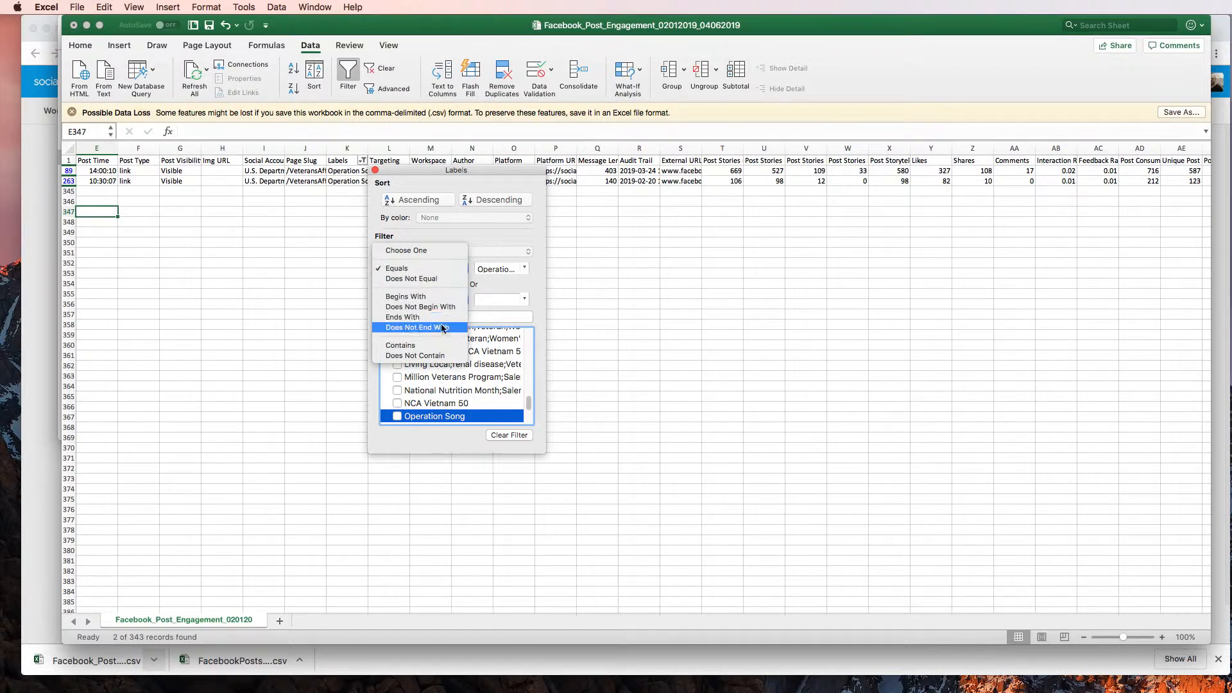
click(423, 345)
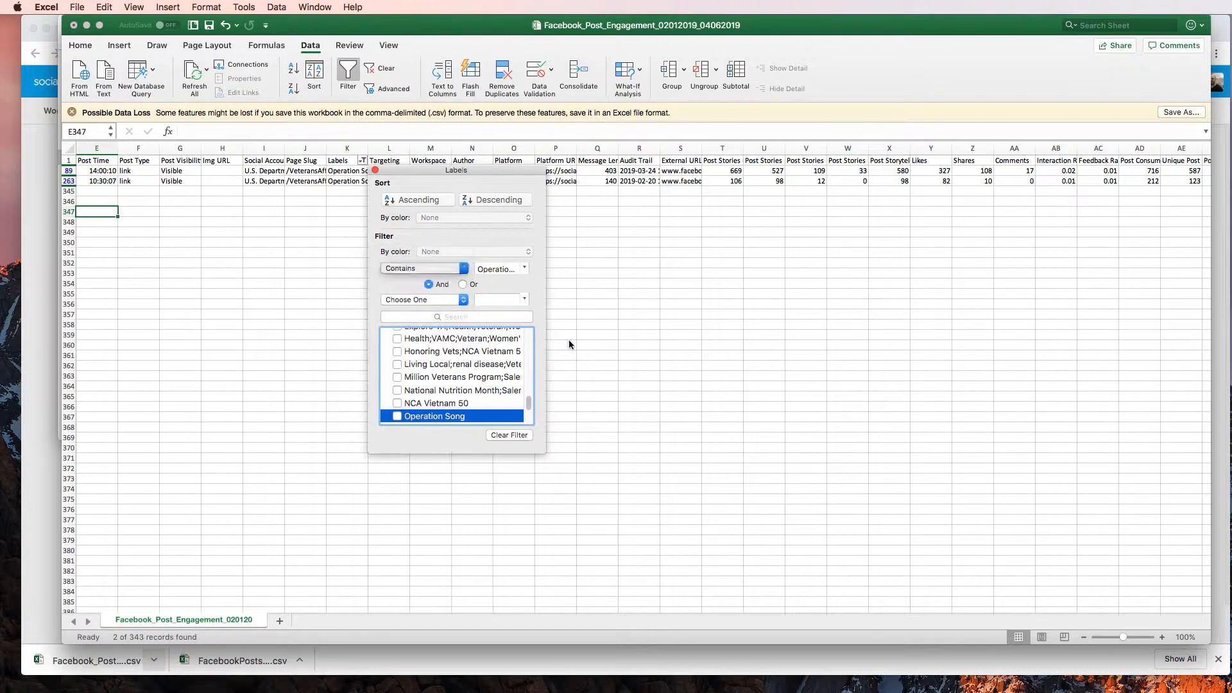
triple_click(514, 270)
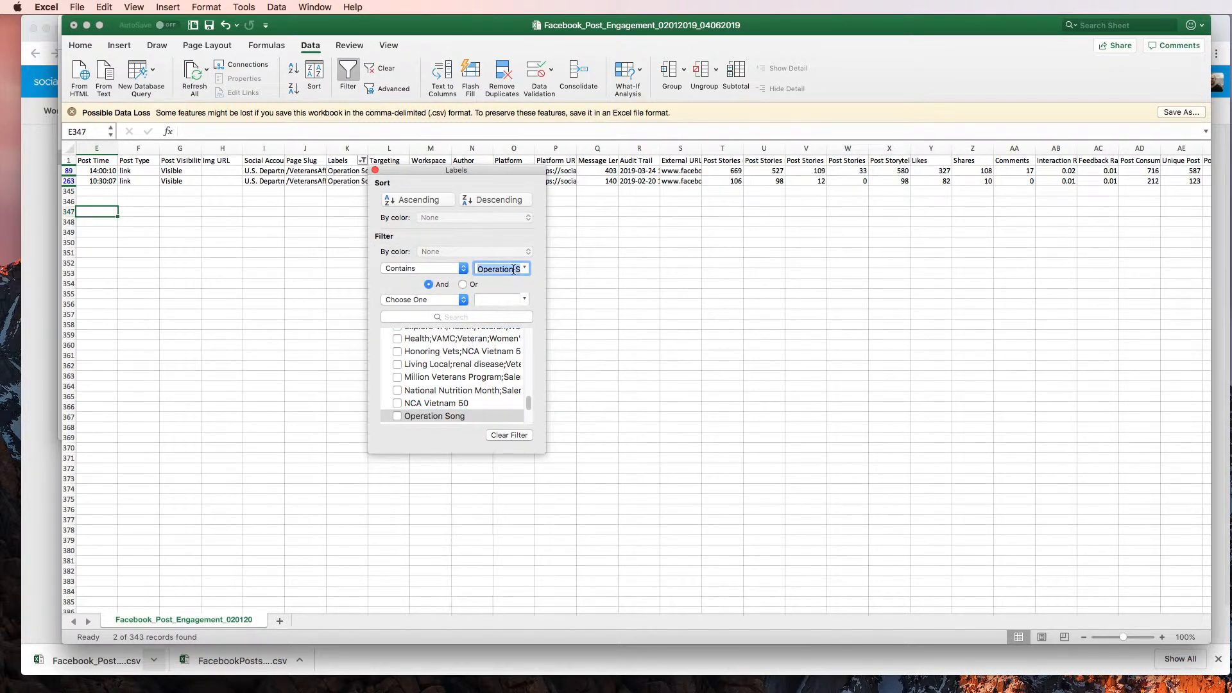
text(Op)
text(erationS)
key(Return)
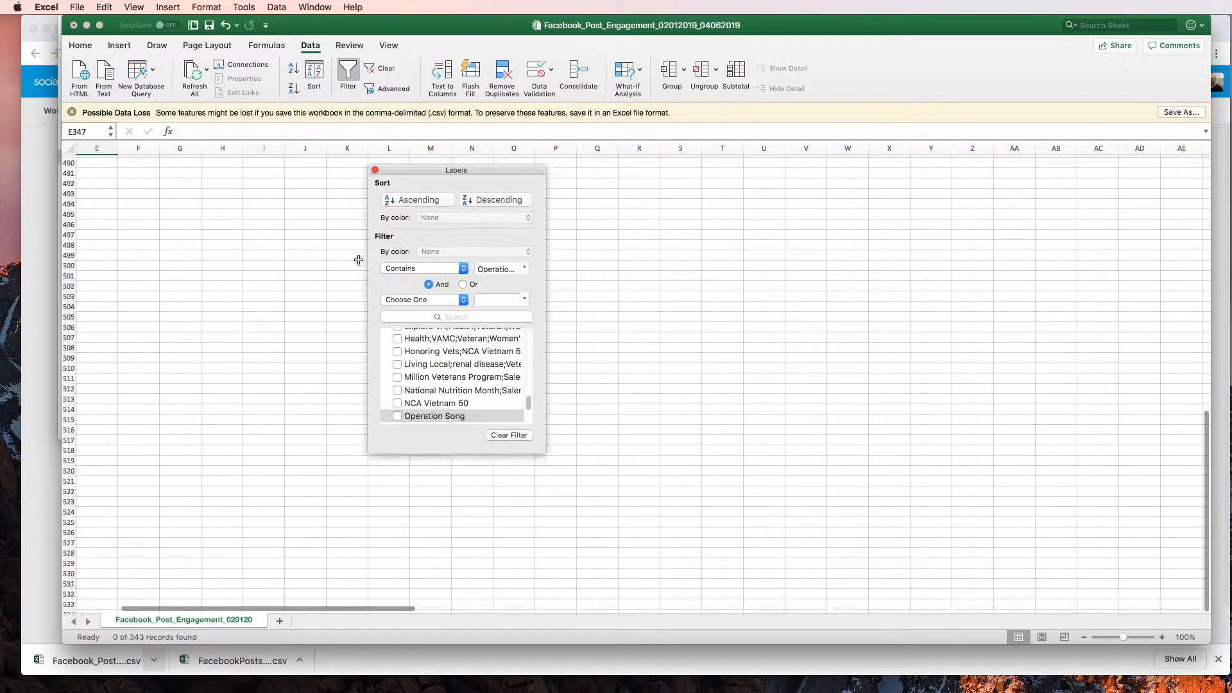
Filter the Labels column for entries that contain Homeless
click(497, 270)
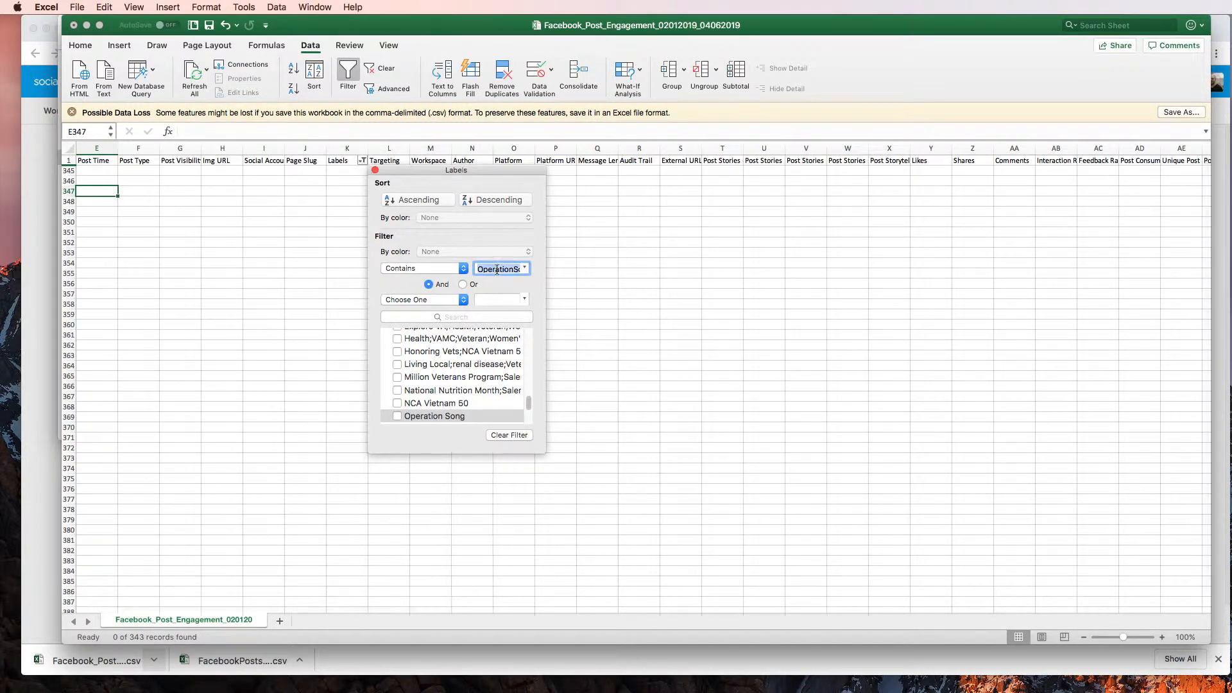
text(Homeless)
key(Return)
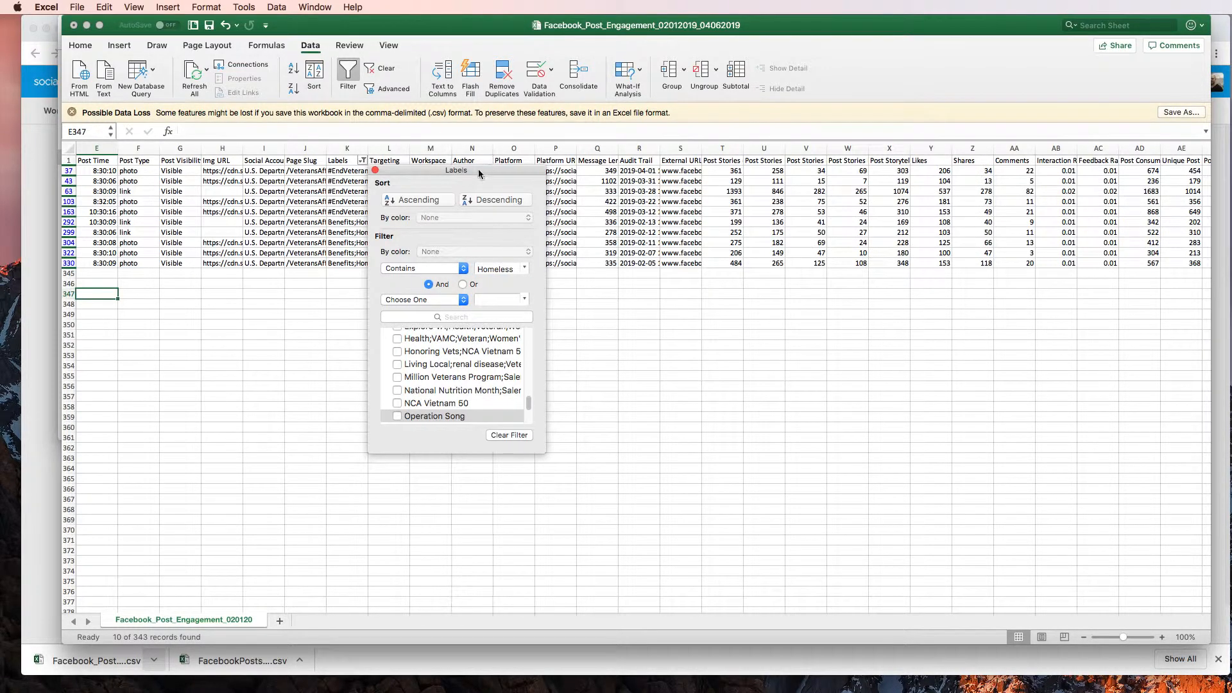
Move the Labels filter window off the data, widen it to read the full label combinations, and close it
drag(476, 175, 768, 305)
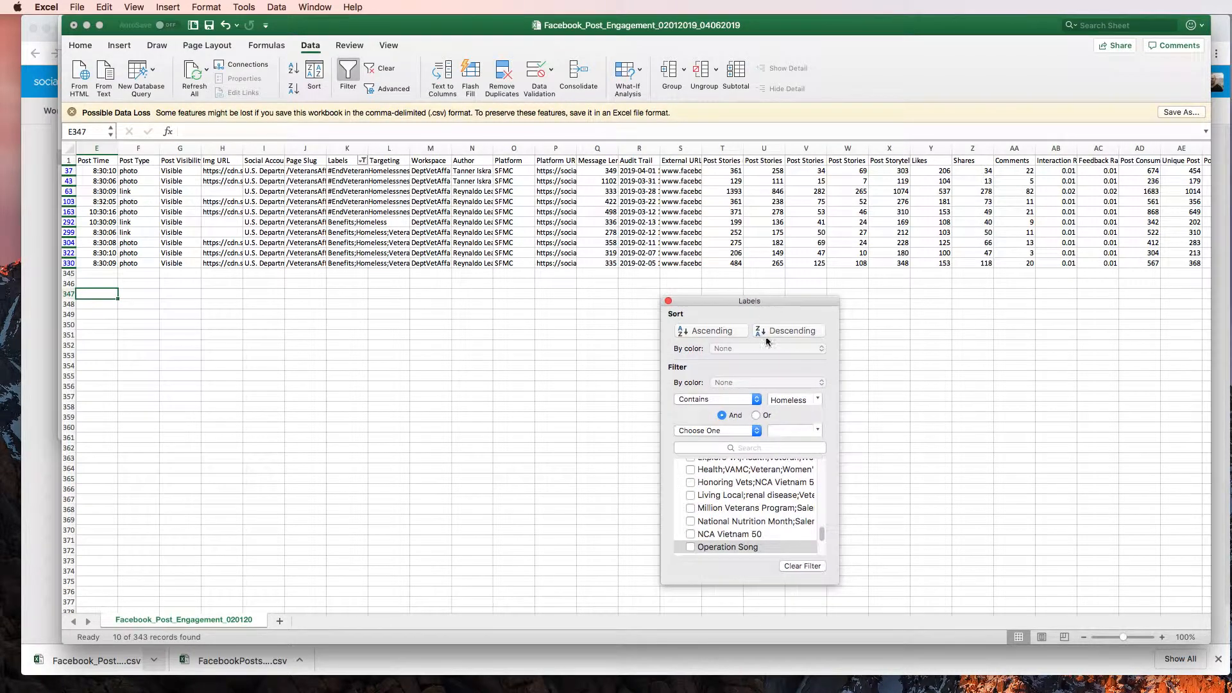
scroll(735, 488, up, 10)
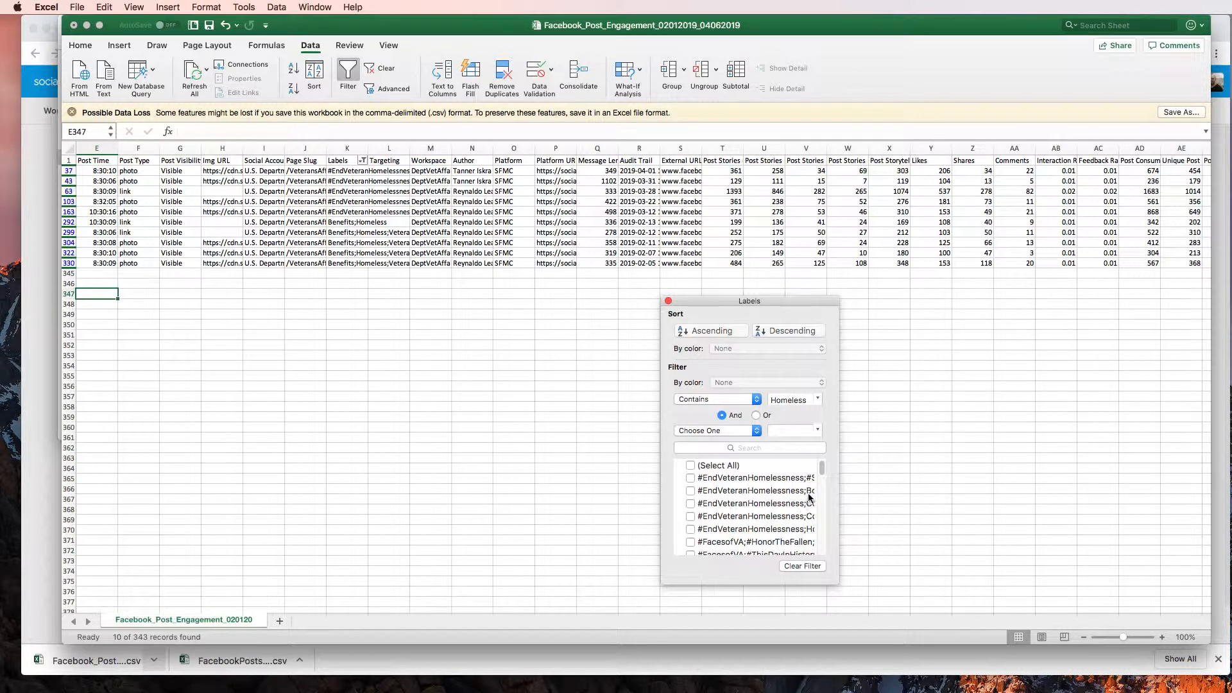
drag(839, 455, 1062, 483)
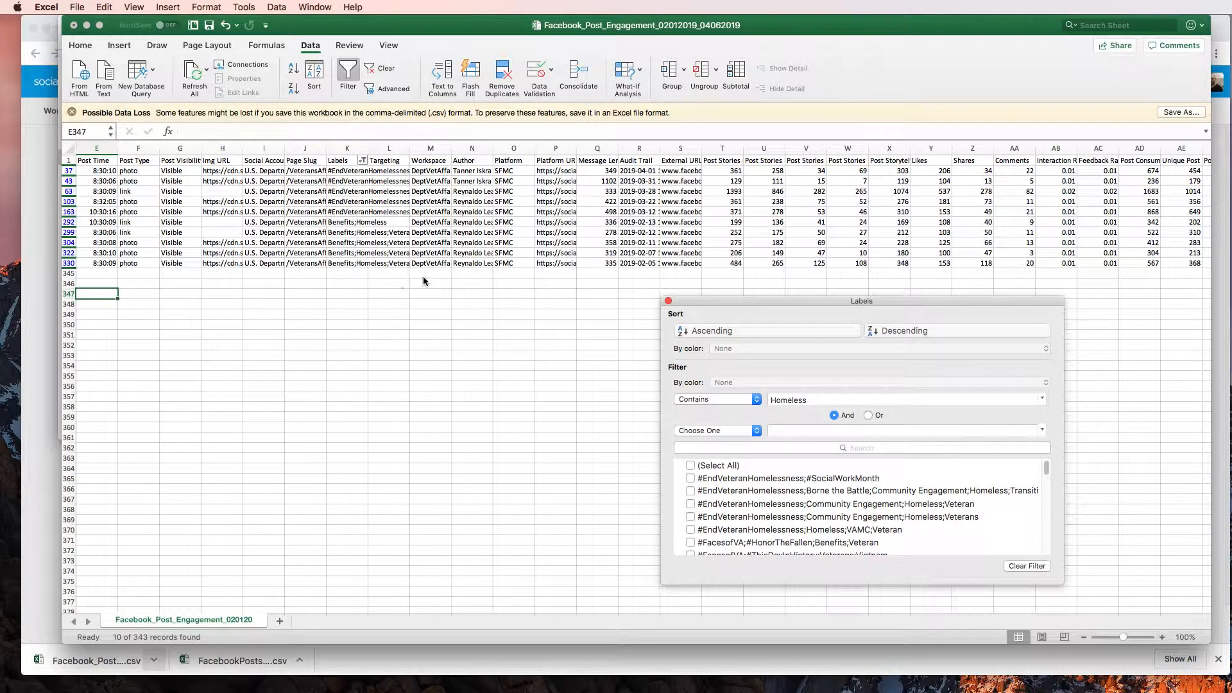
click(667, 301)
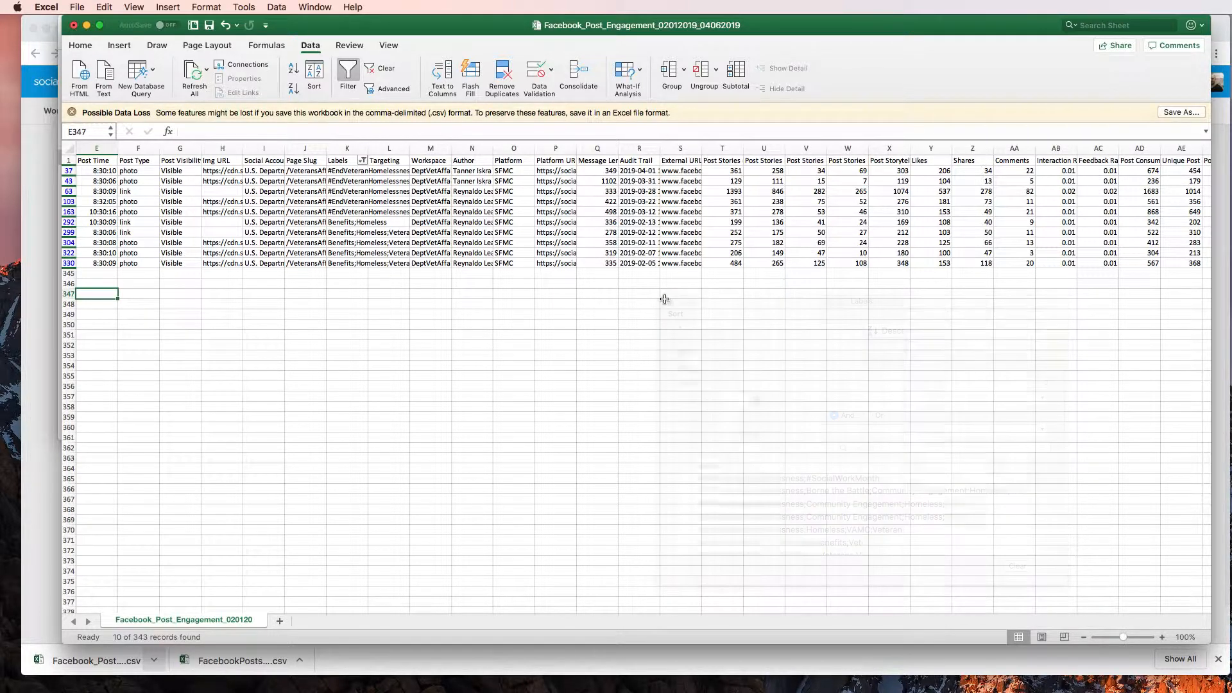
Clear the Homeless filter from the Labels column to show all report rows and close the filter window
click(233, 303)
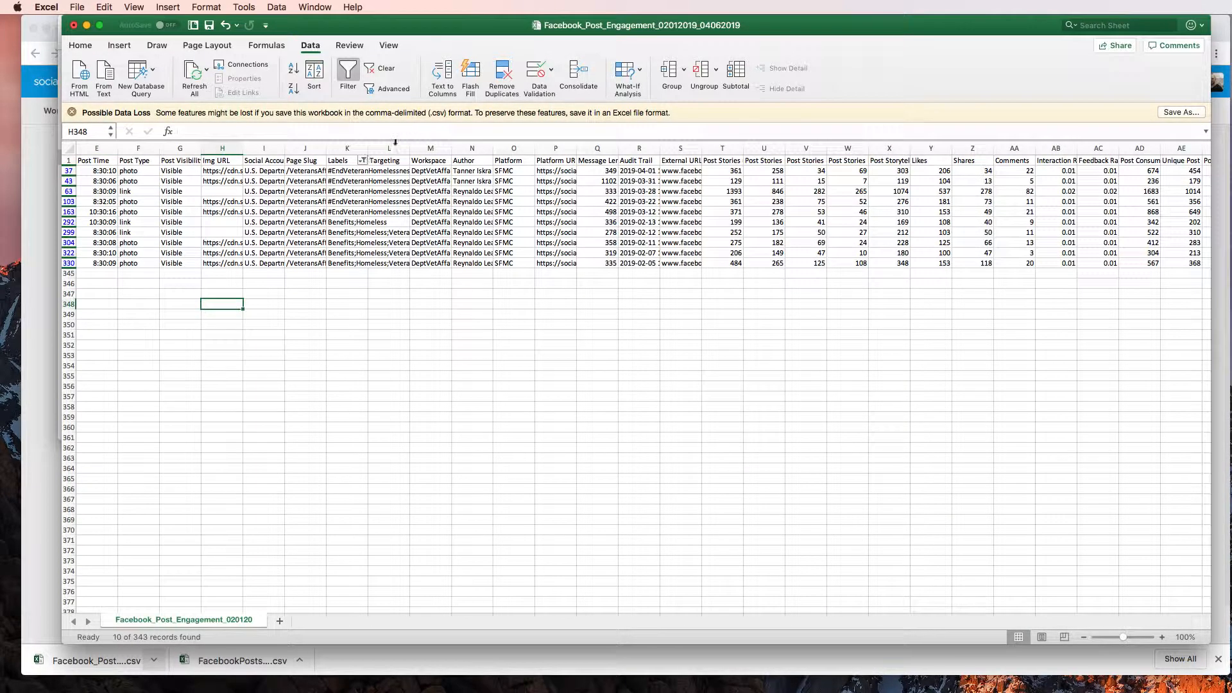
click(363, 161)
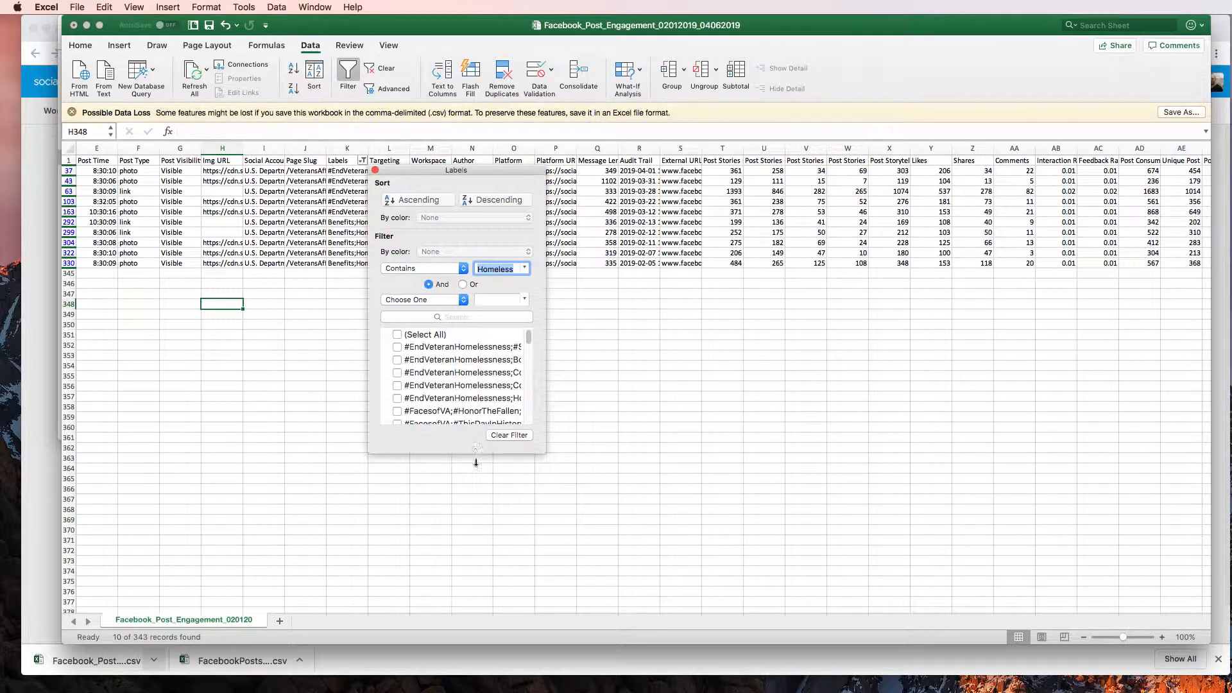
click(499, 436)
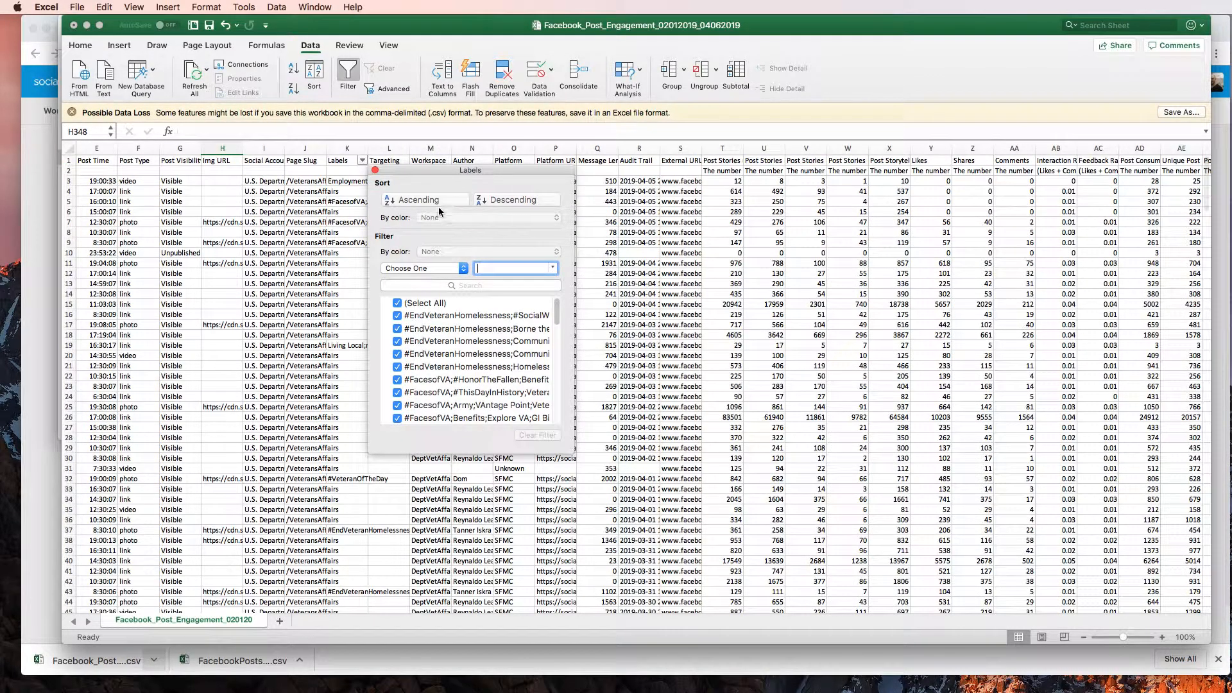
click(375, 171)
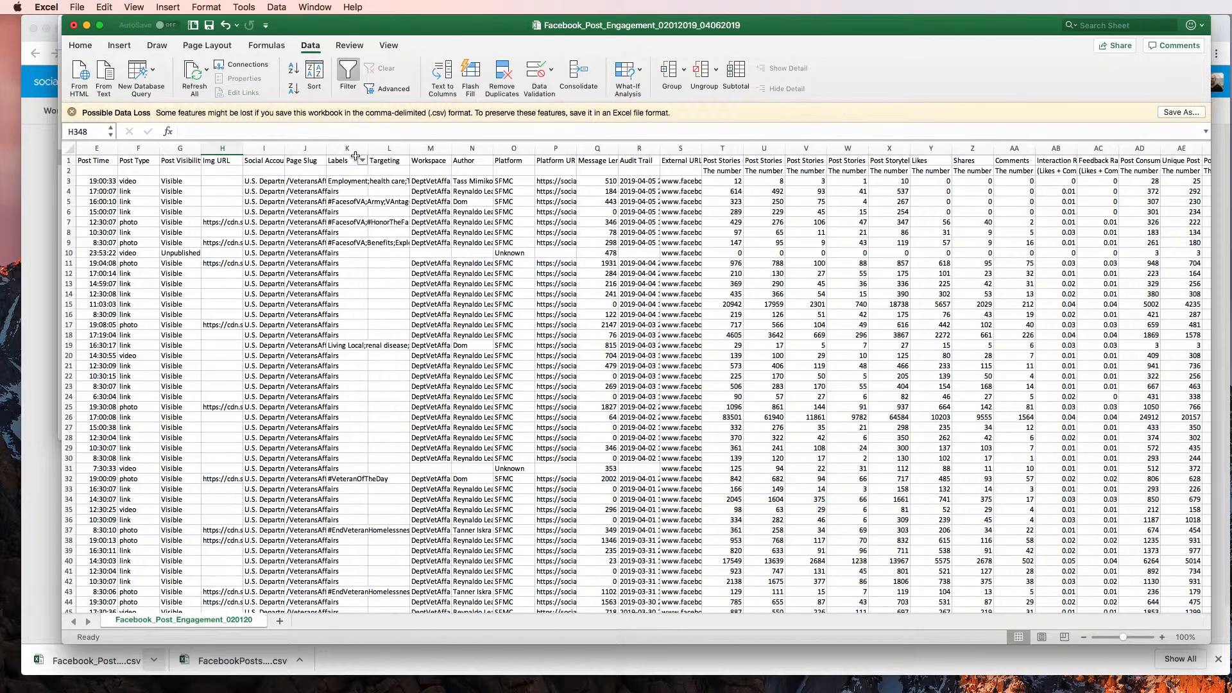
click(361, 161)
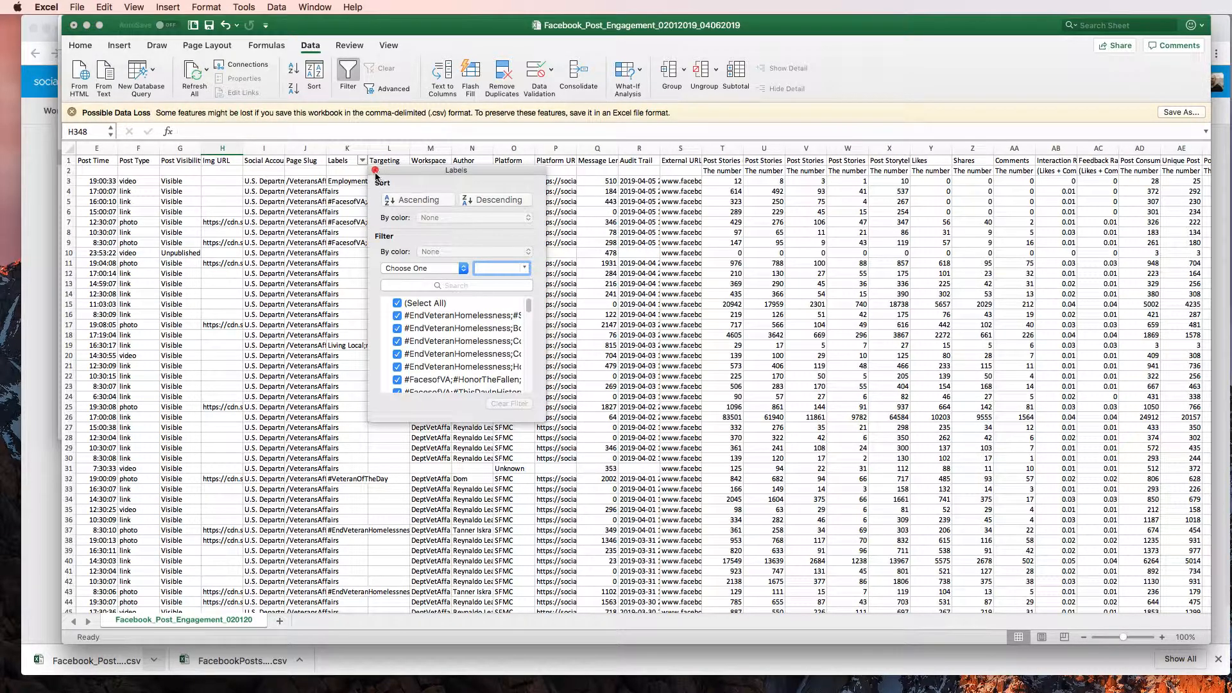
click(375, 171)
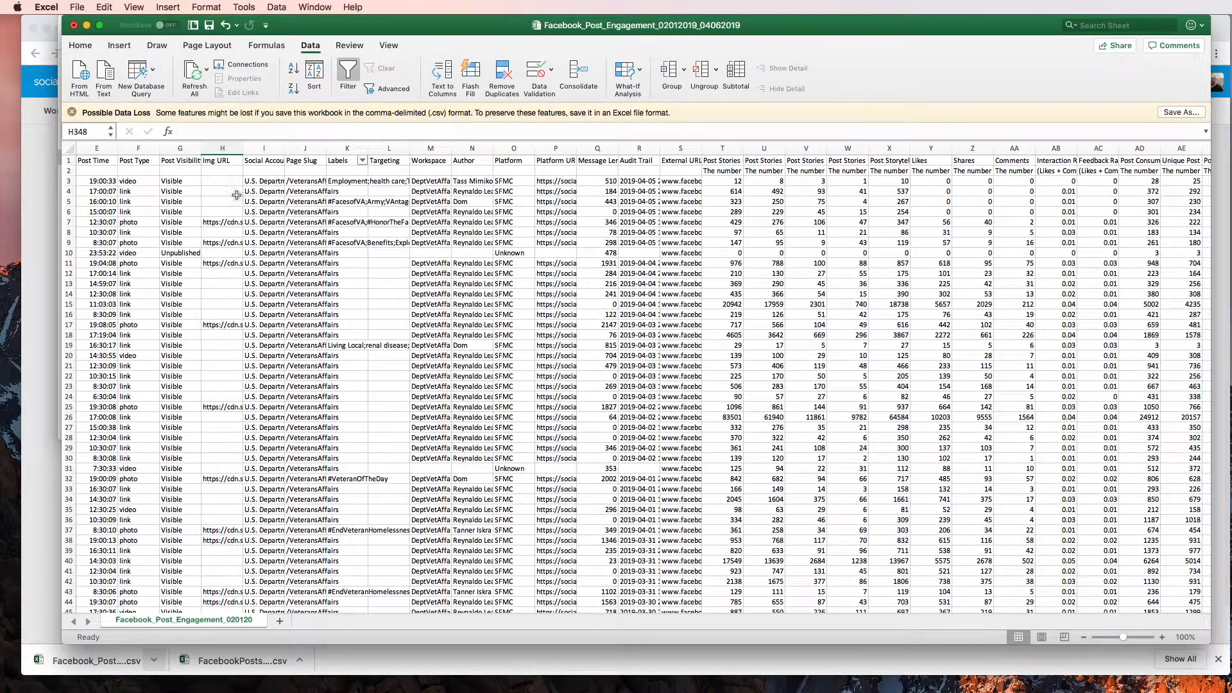
Switch the column filter from Labels to the Message column and open its filter options
click(182, 191)
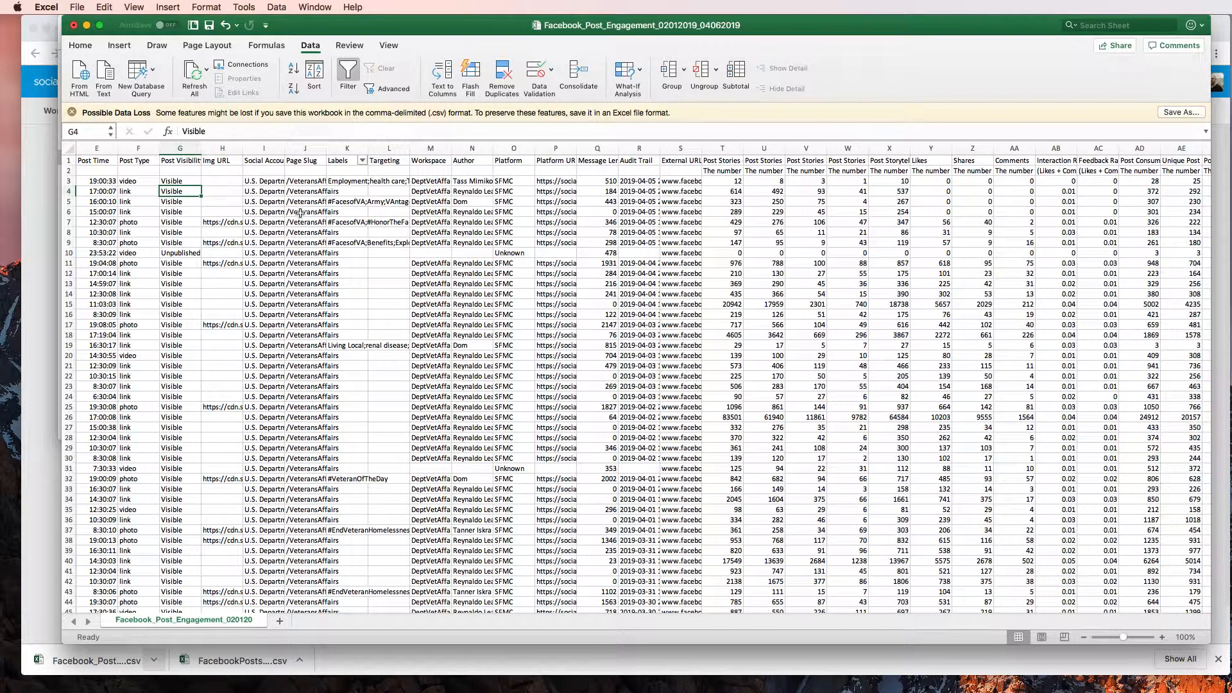
key(Left)
key(Left)
key(Left)
key(Left)
key(Left)
key(Left)
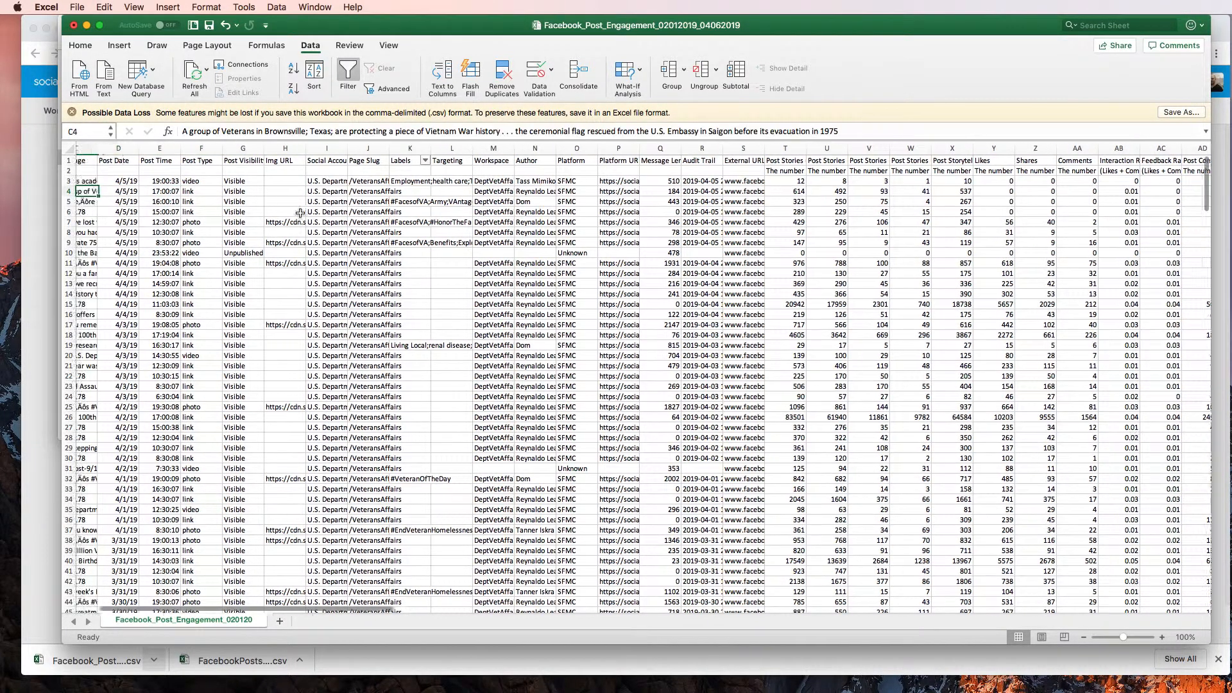
key(Right)
key(Right)
key(Up)
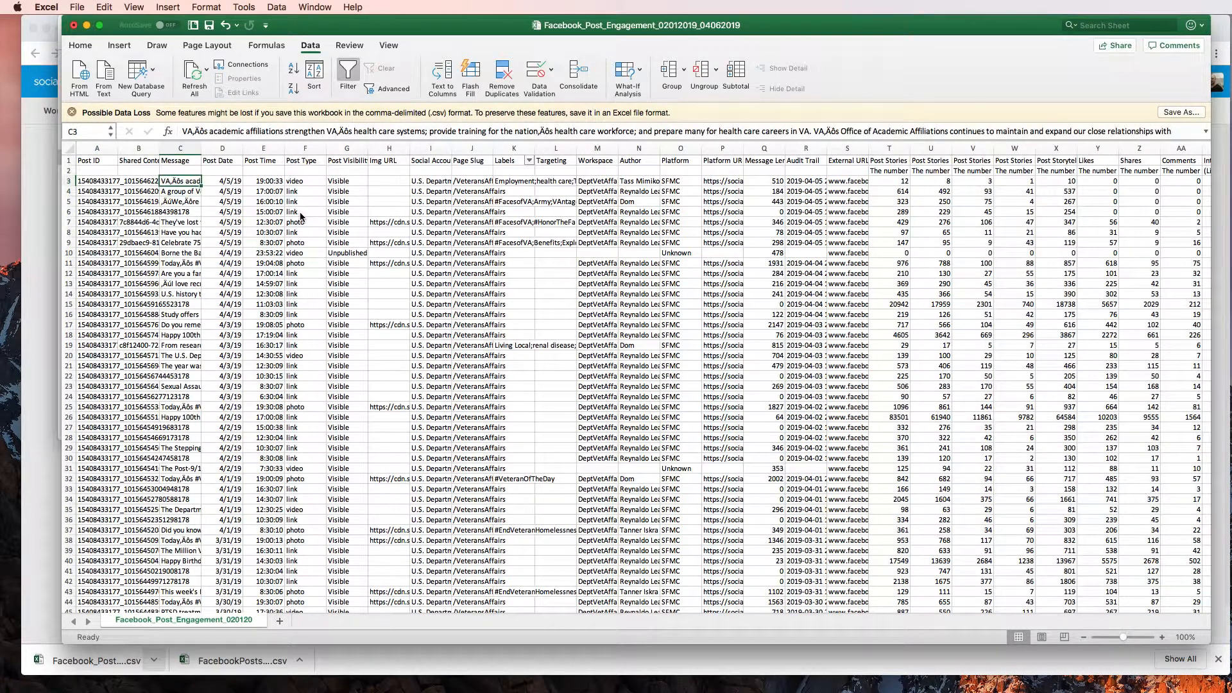
click(191, 156)
click(191, 148)
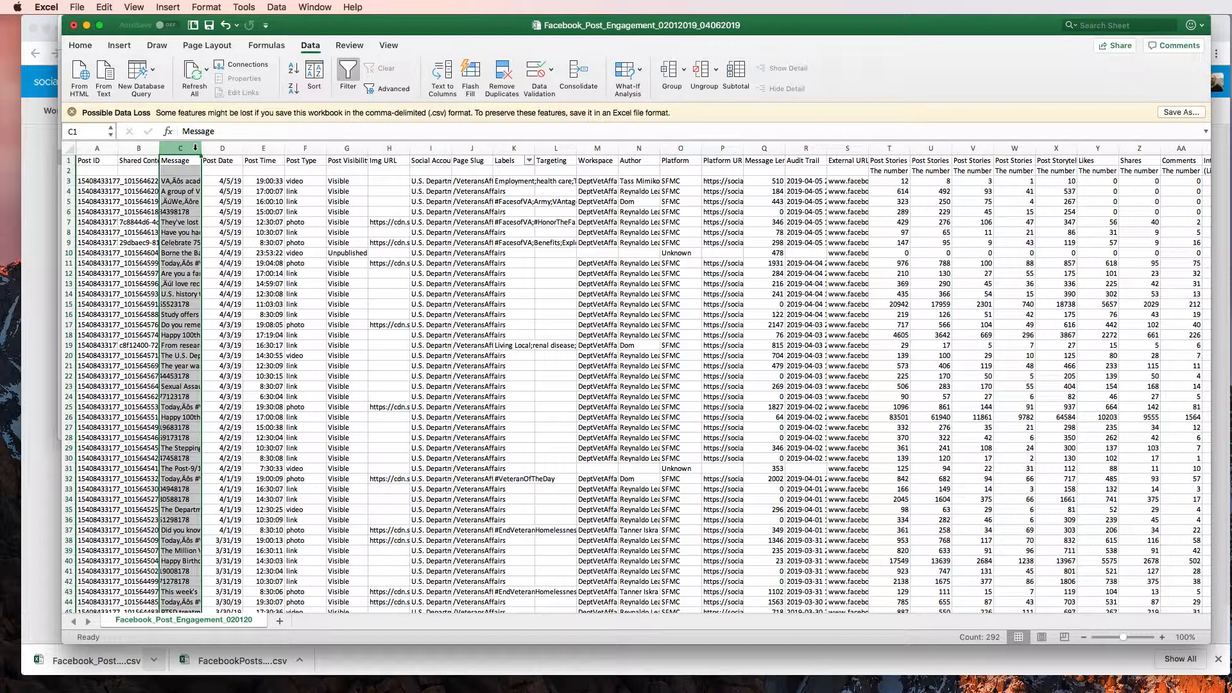
click(350, 70)
click(350, 71)
click(196, 160)
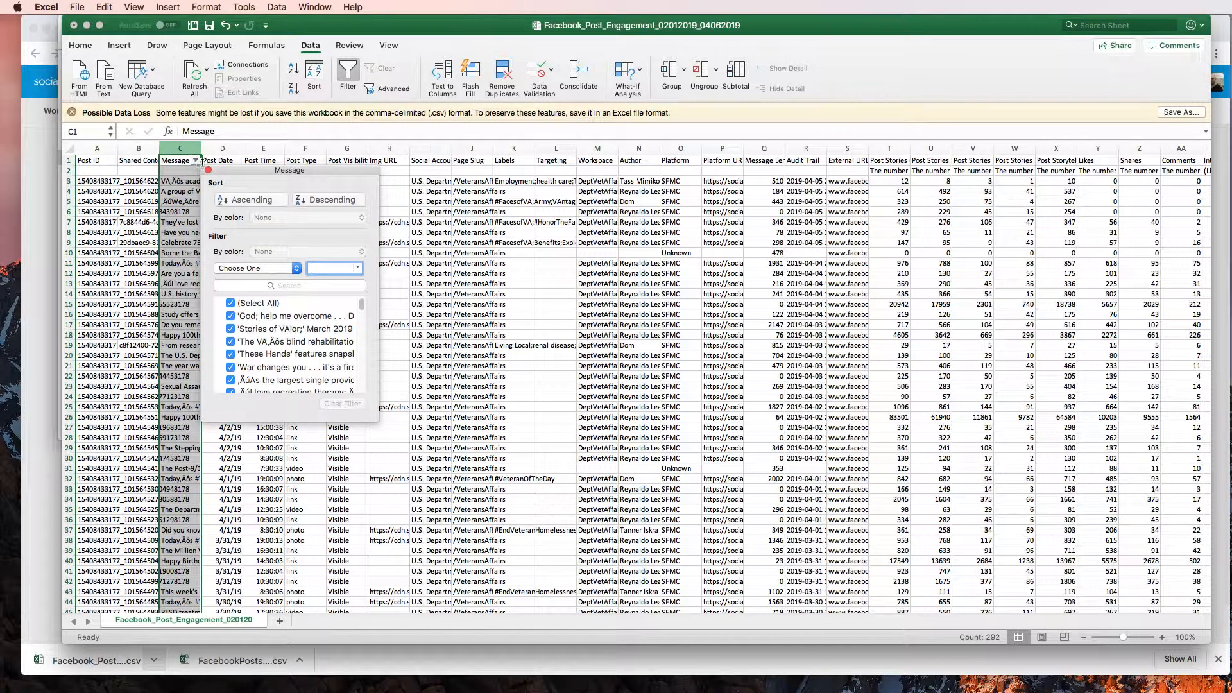
Filter the Message column for posts that contain Homeless and close the filter window
click(268, 269)
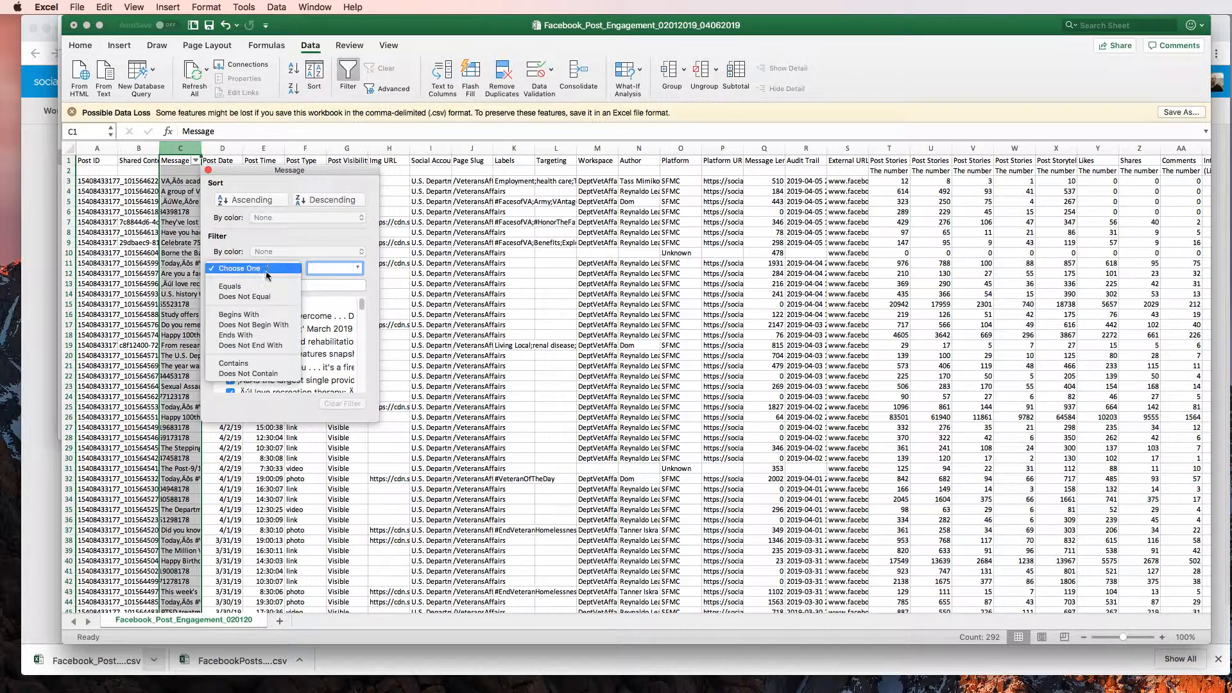
click(274, 363)
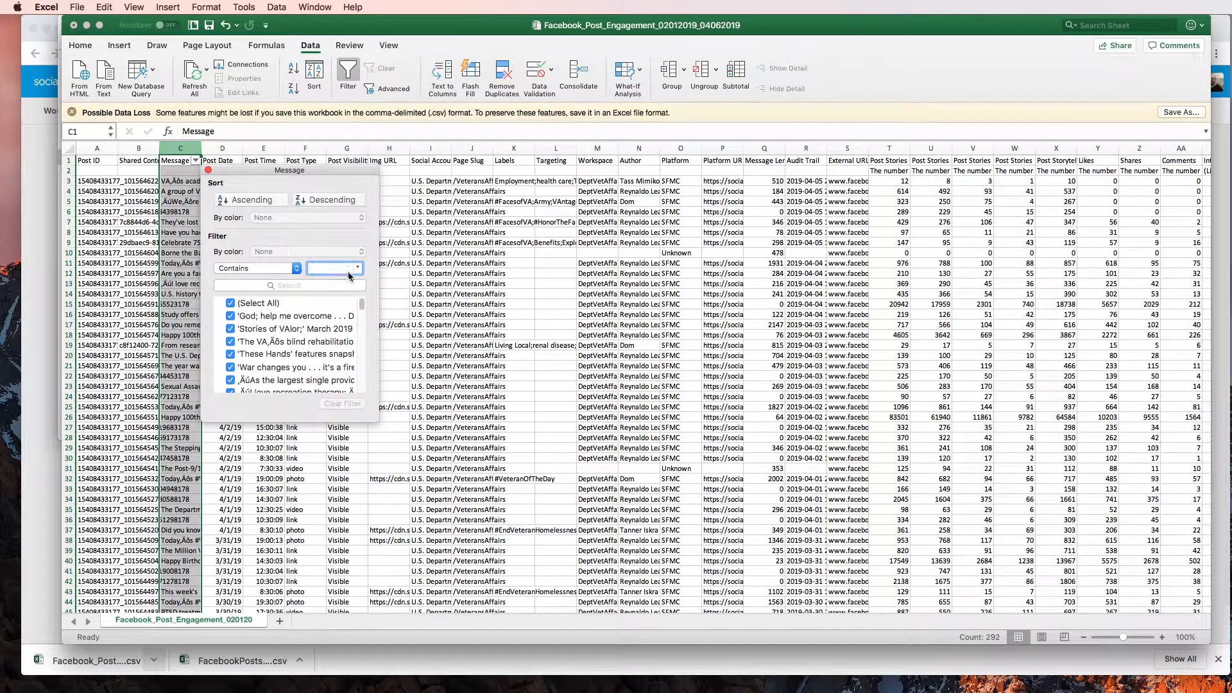
text(Homeless)
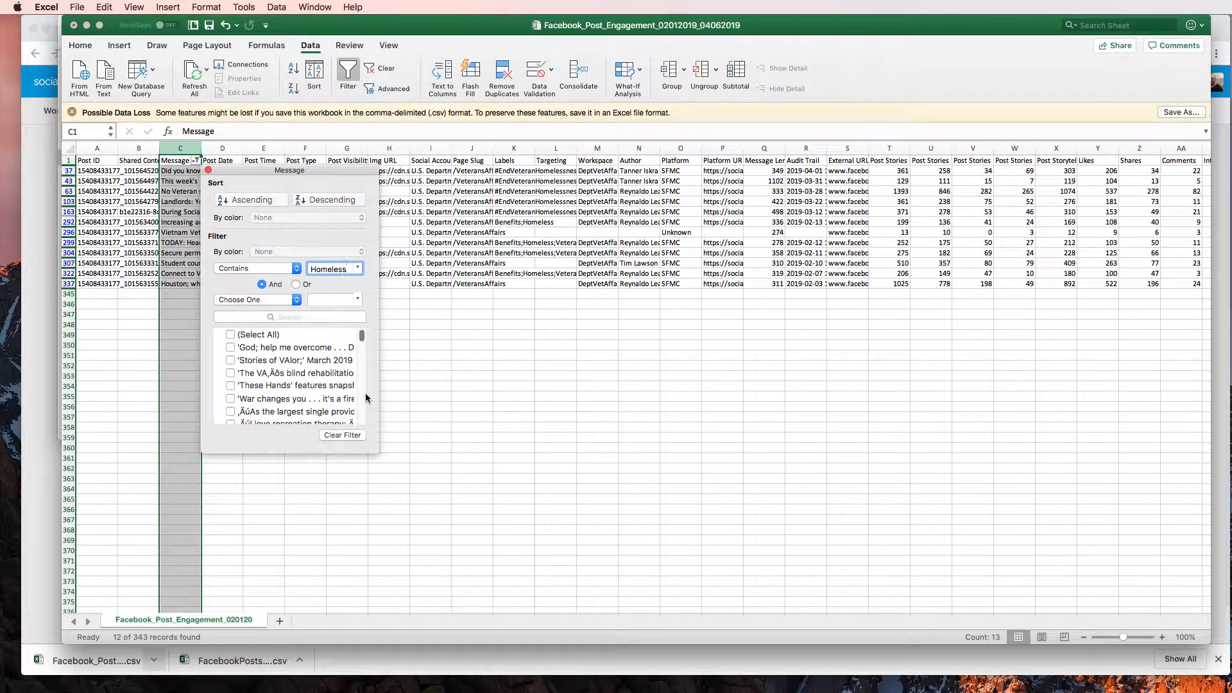
click(209, 171)
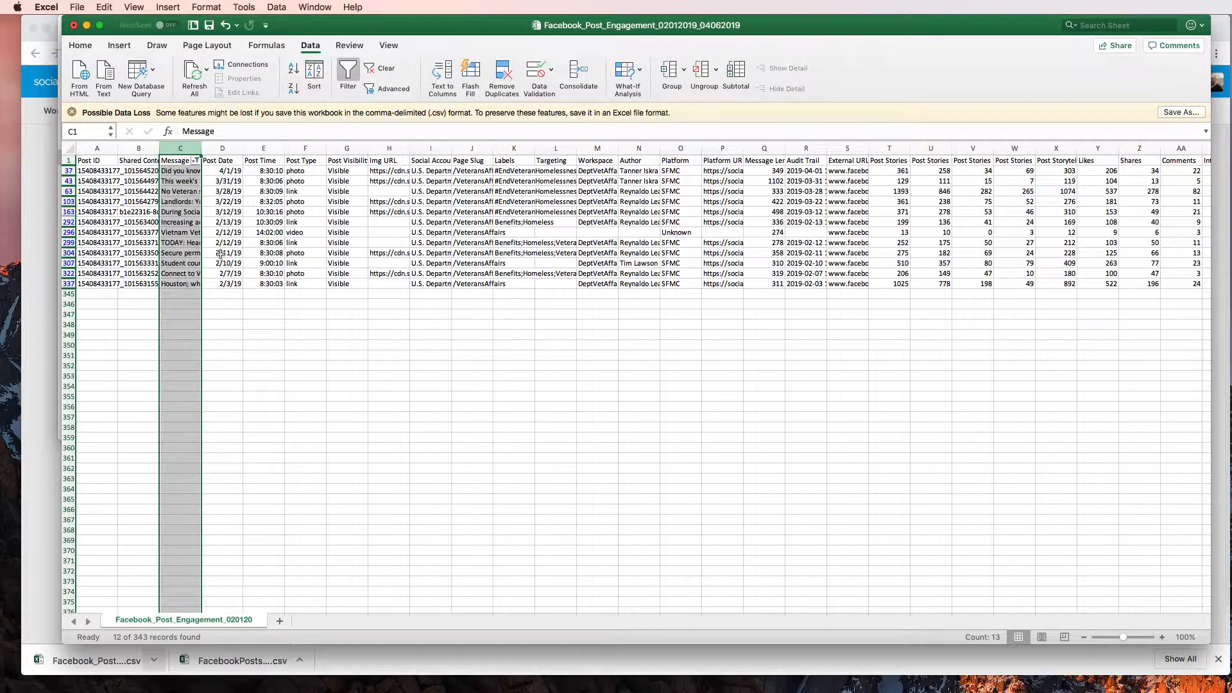
Change the Message filter to Contains Appeals and move the filter window off the data
click(196, 161)
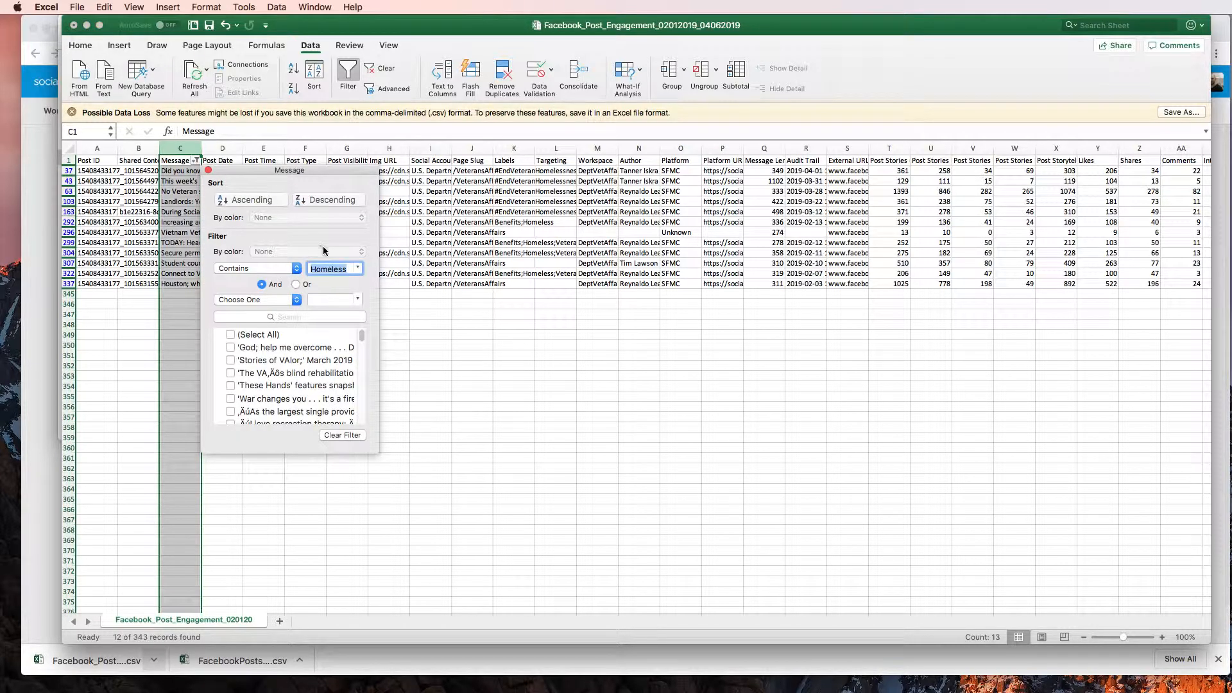
text(Appeals)
key(Return)
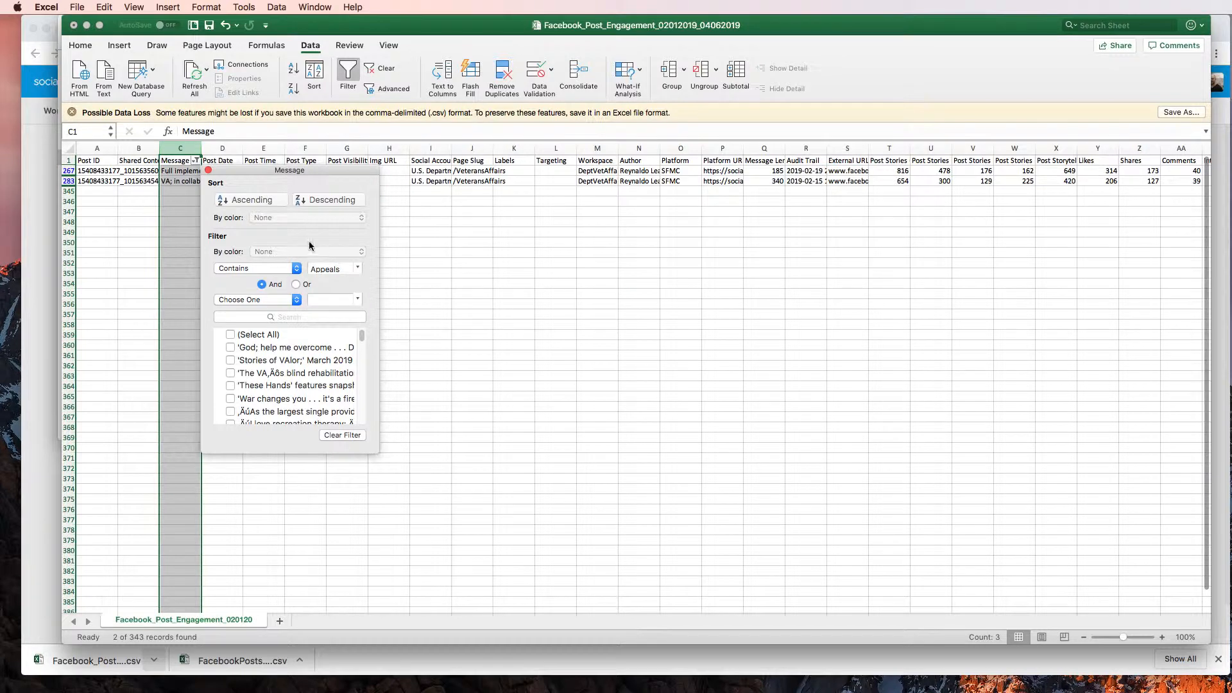
drag(237, 170, 386, 246)
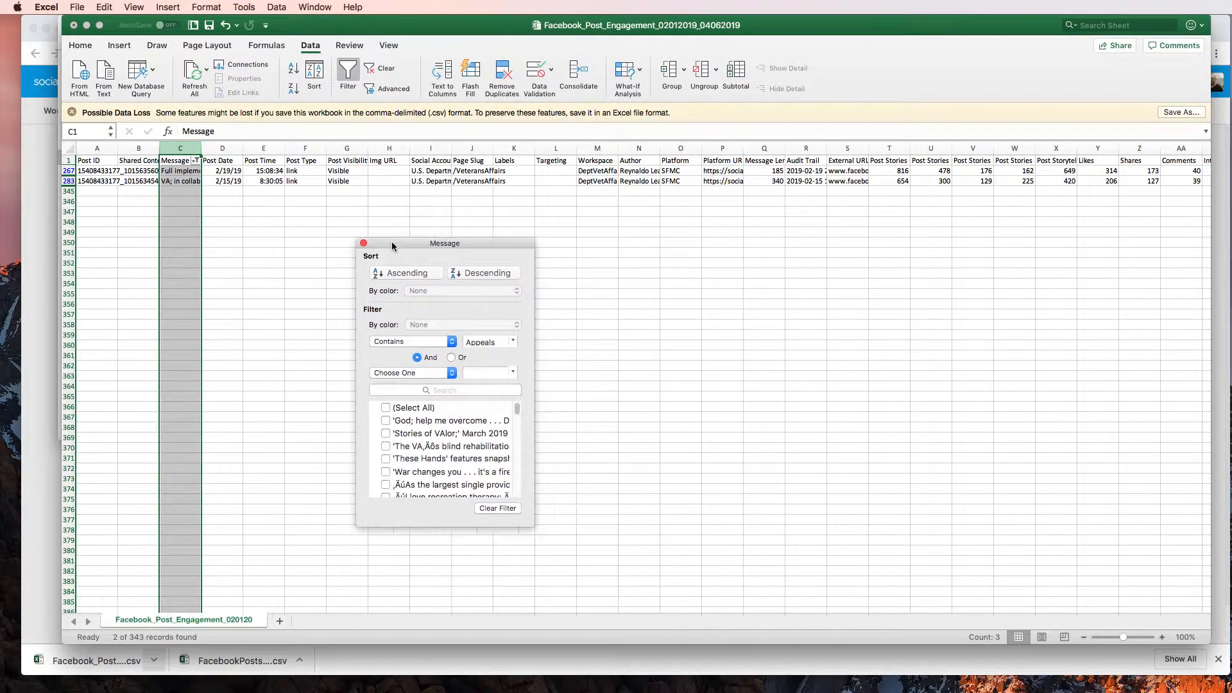
Check the Labels cells of the posts filtered by Appeals for assigned labels
click(504, 171)
click(505, 173)
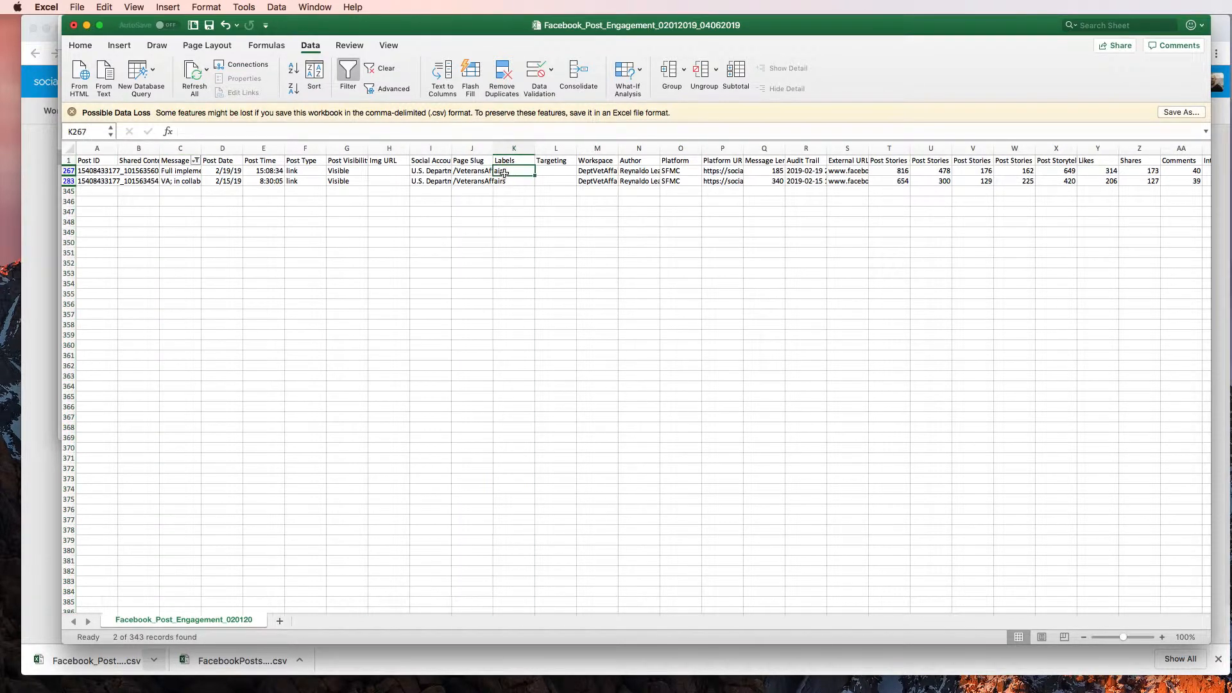
click(507, 187)
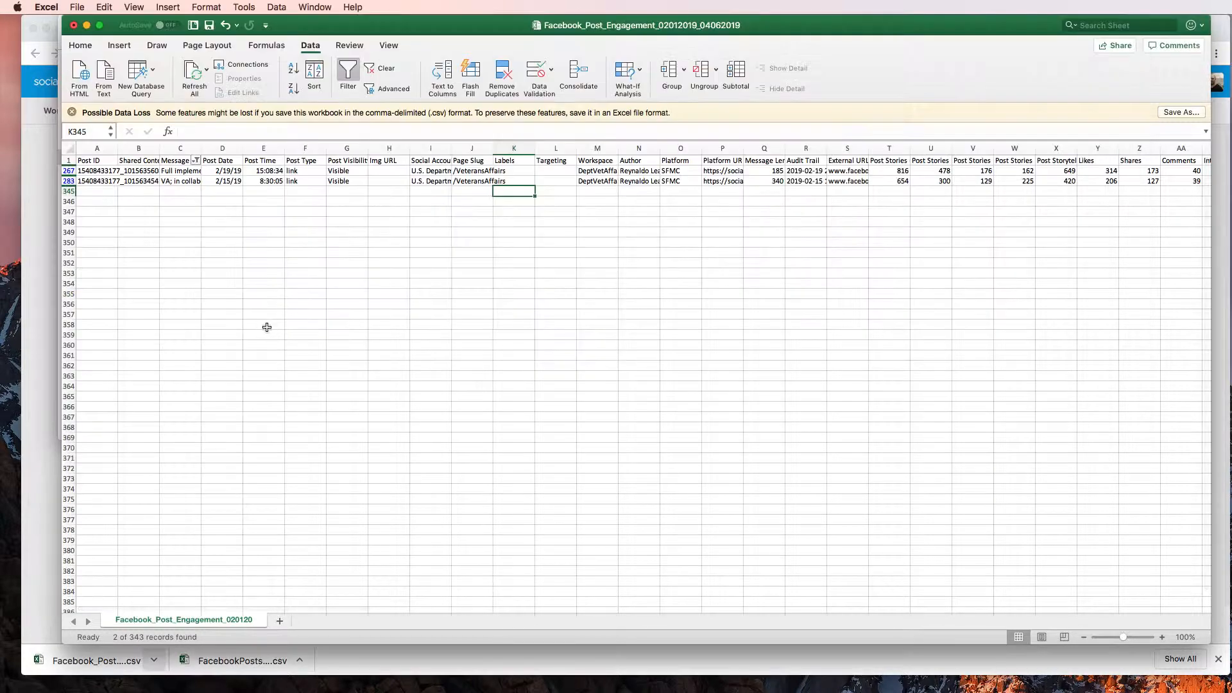
click(263, 305)
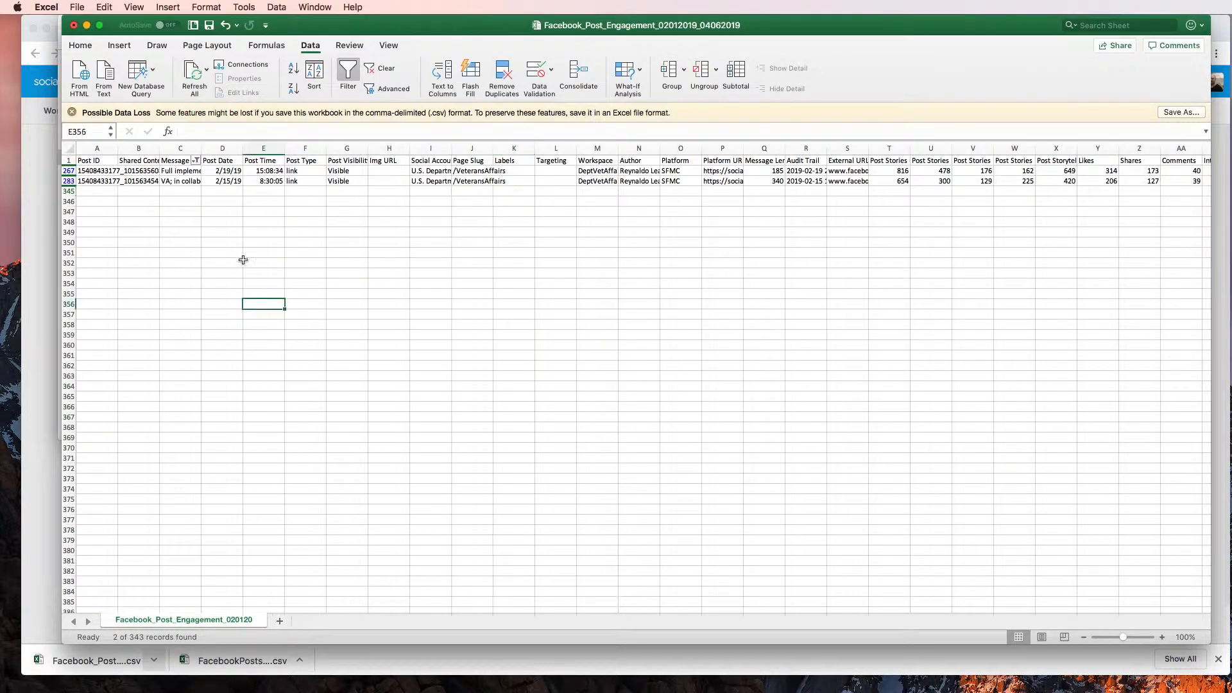
click(197, 161)
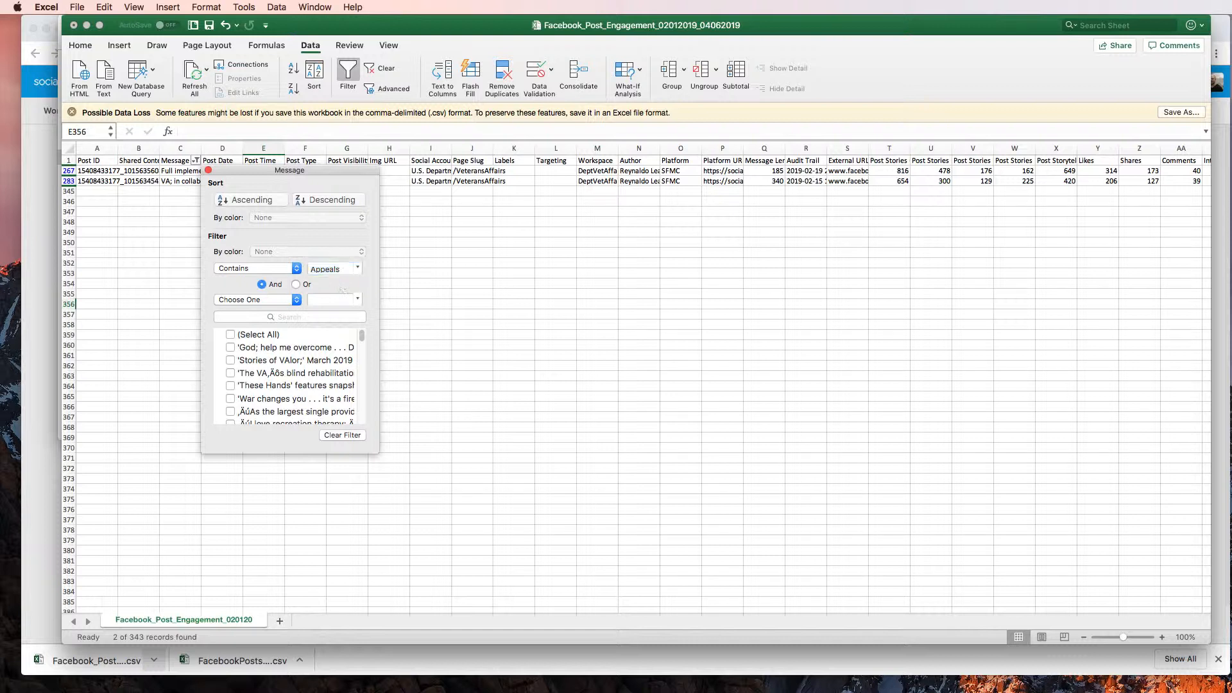
drag(255, 170, 632, 240)
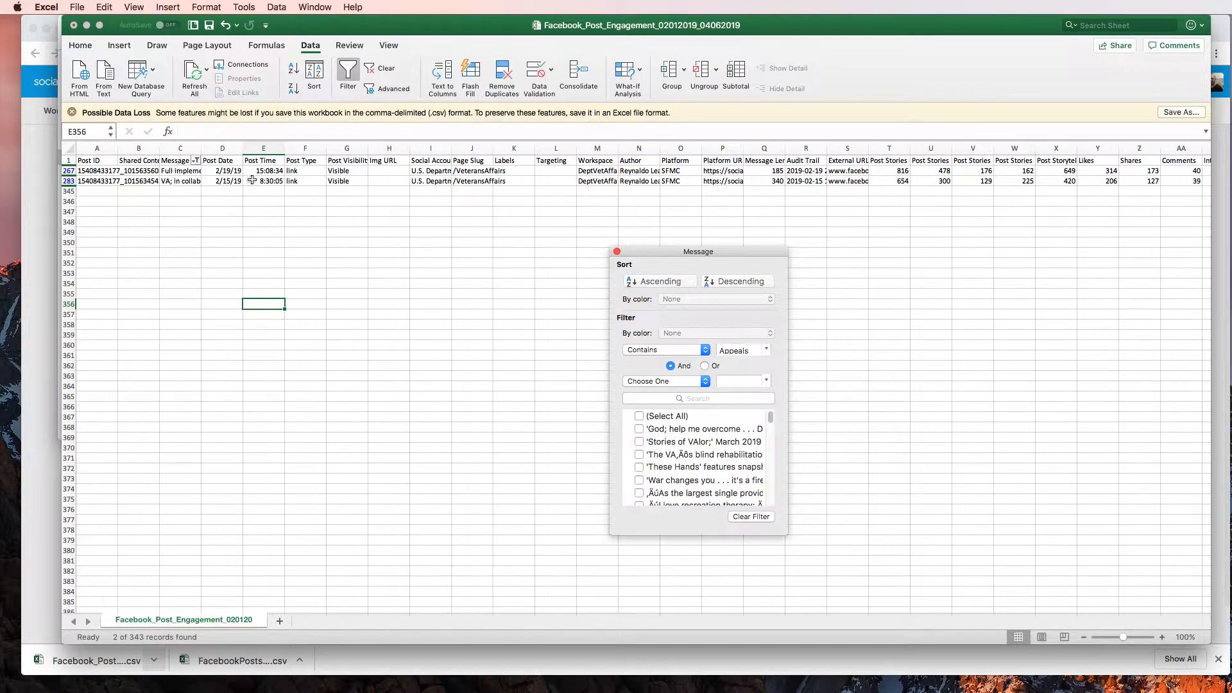
click(618, 252)
click(474, 263)
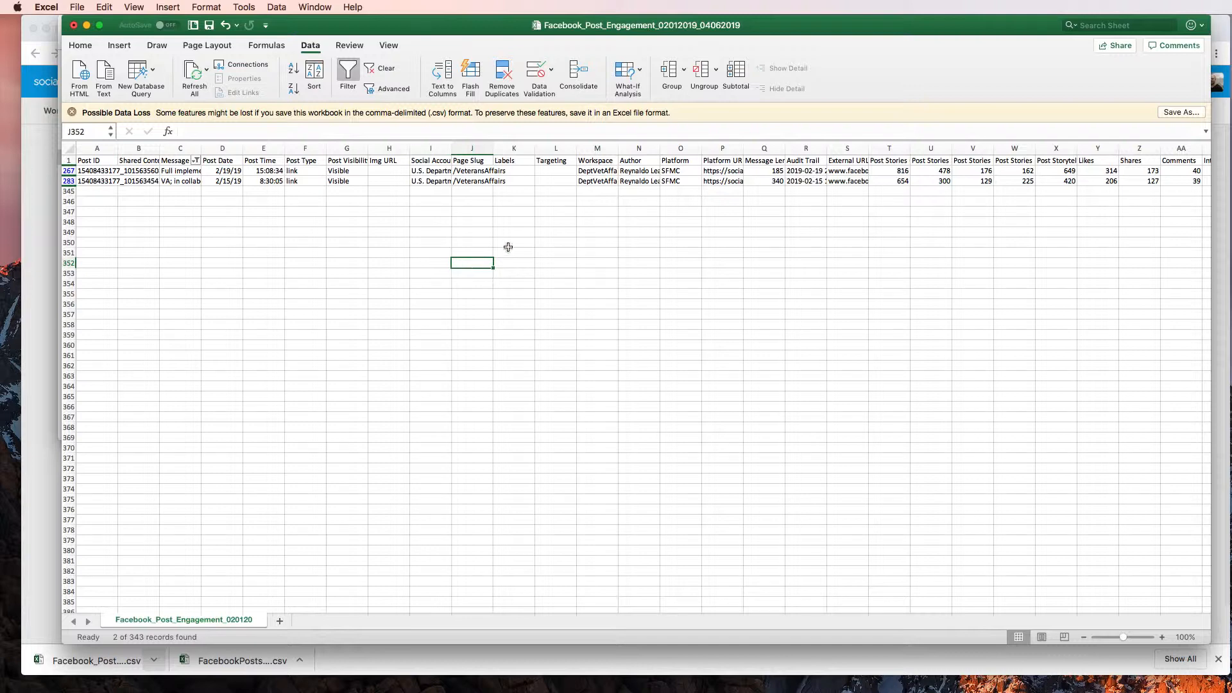
Close the Facebook post engagement report without saving changes and switch back to the Social Studio report page in Chrome
click(75, 26)
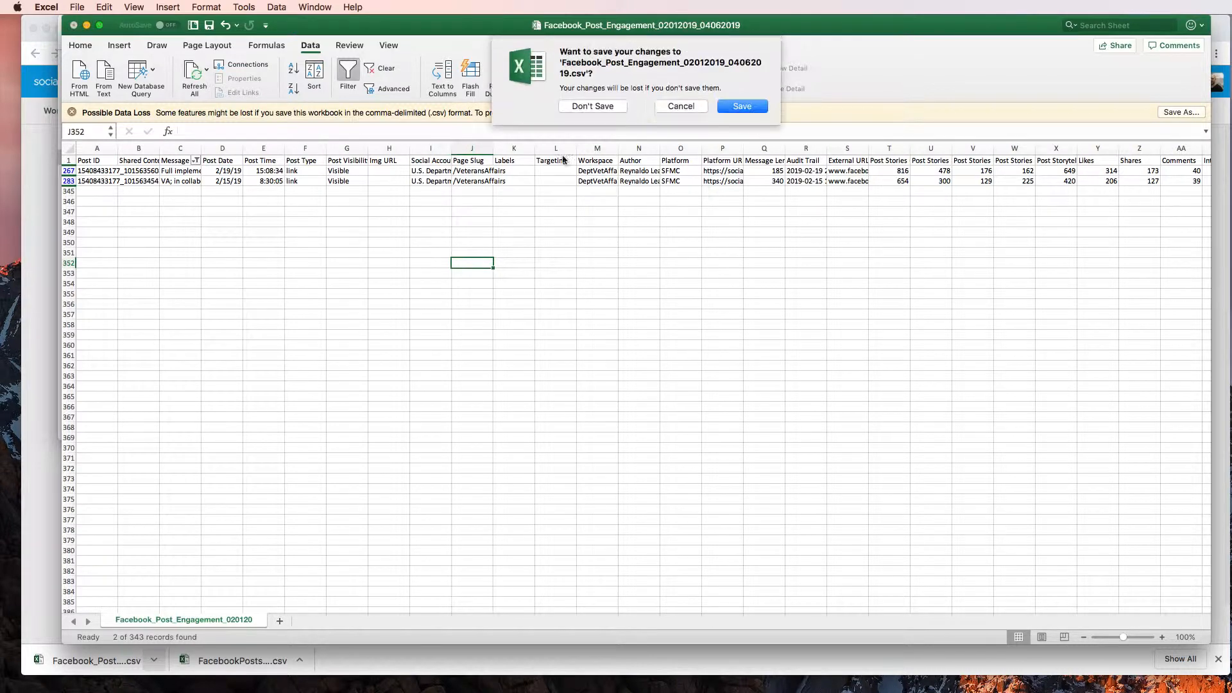
click(592, 105)
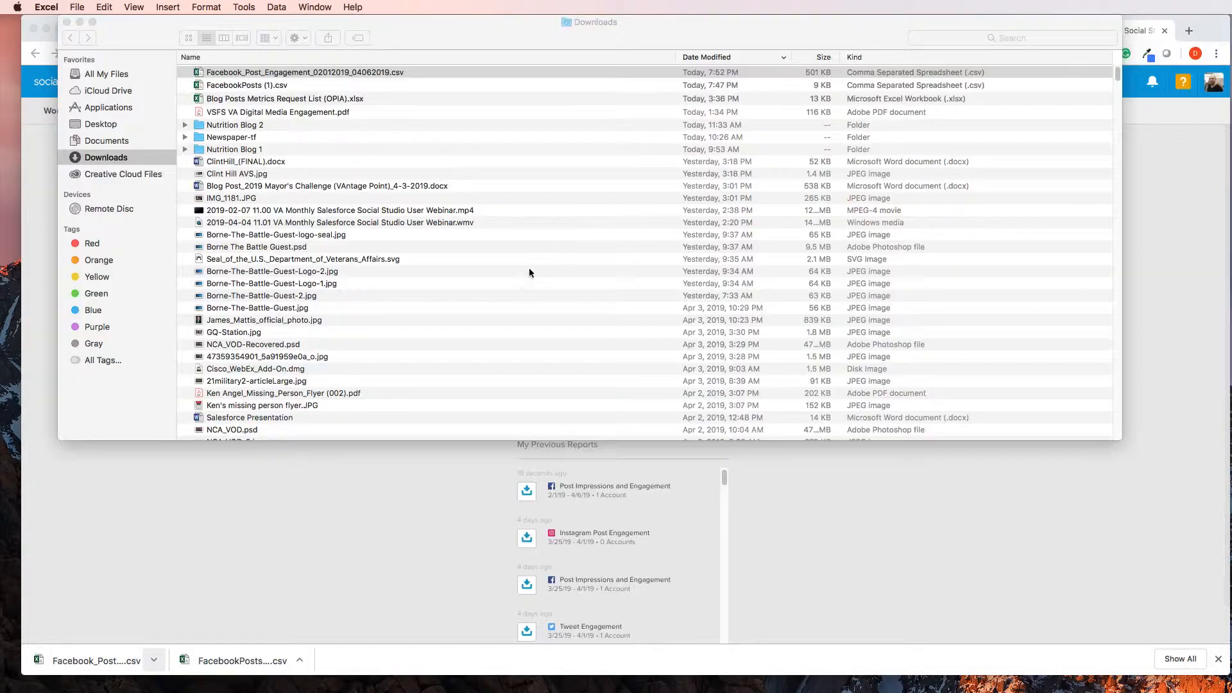
click(456, 482)
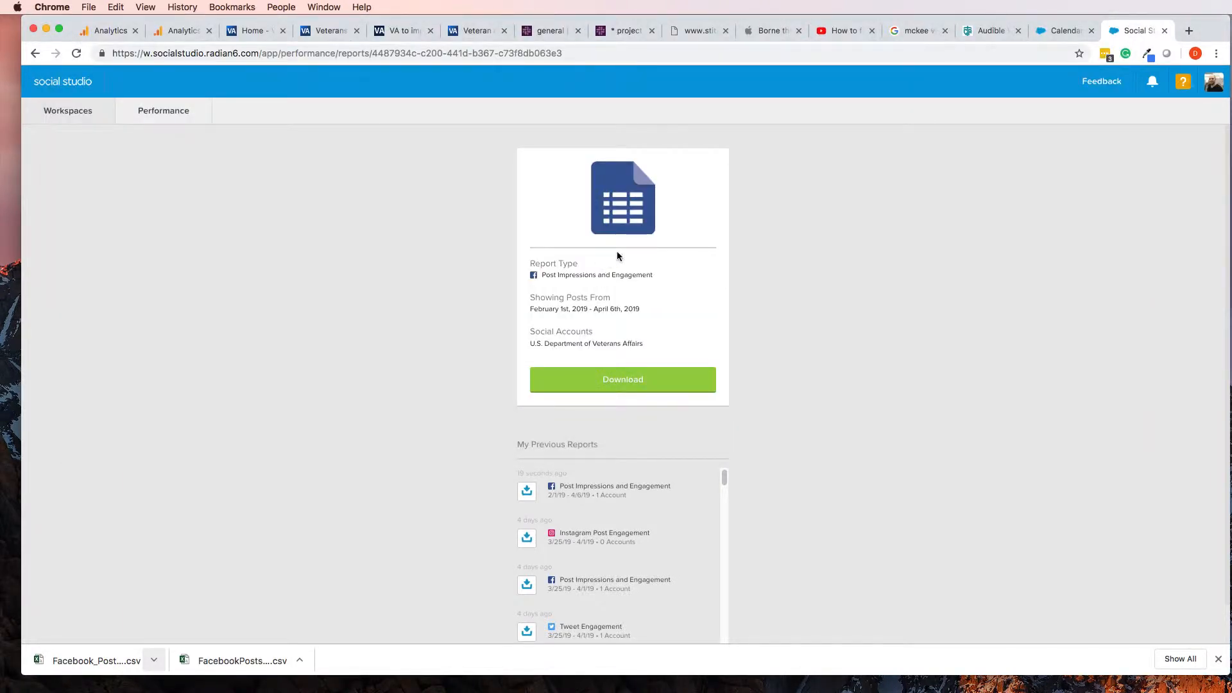